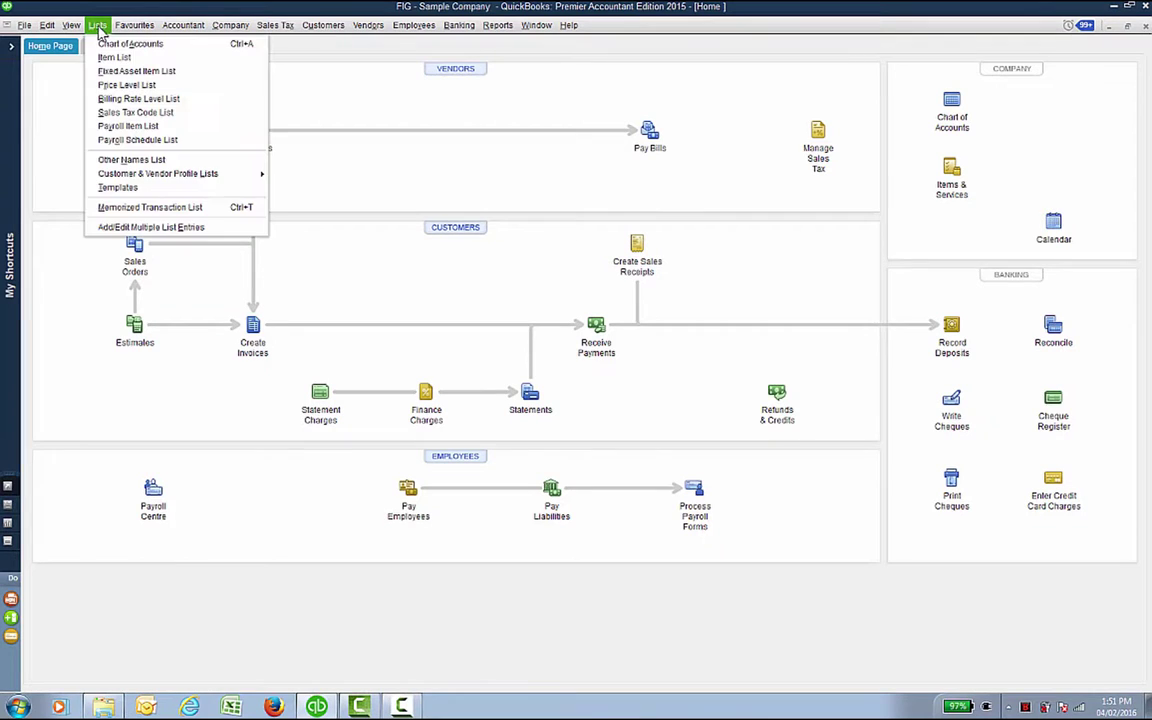
Step: Open the Chart of Accounts, review the Royal Visa Gold register, then close it
click(100, 42)
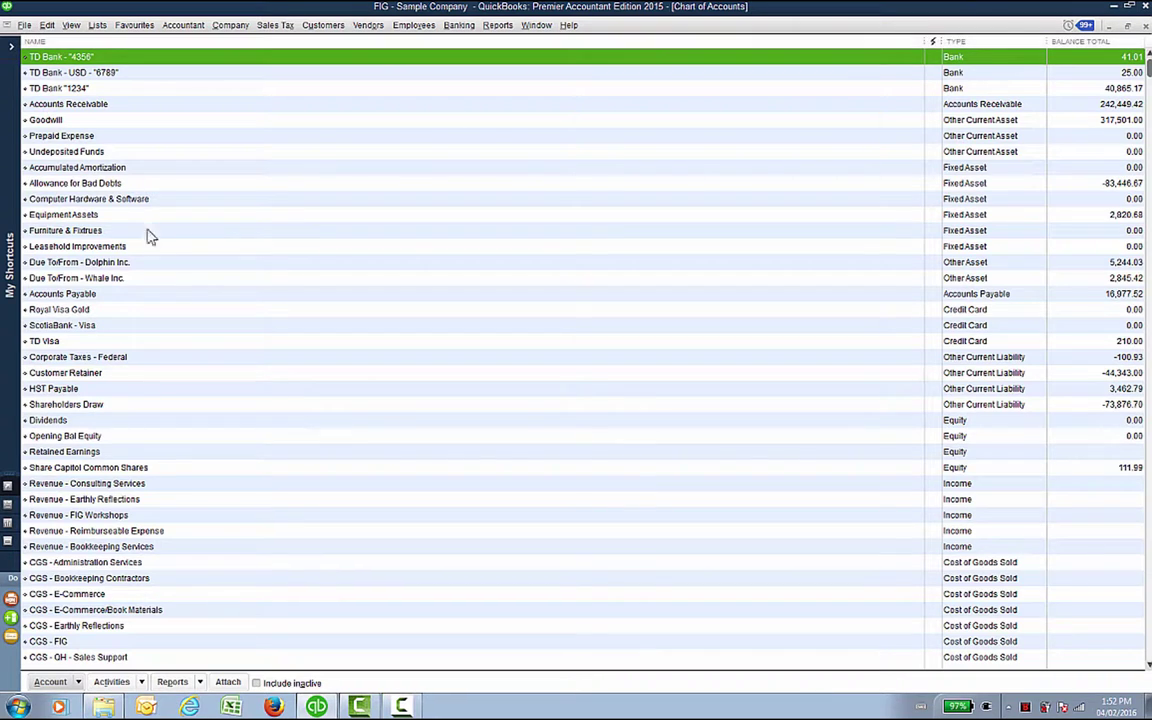
click(83, 312)
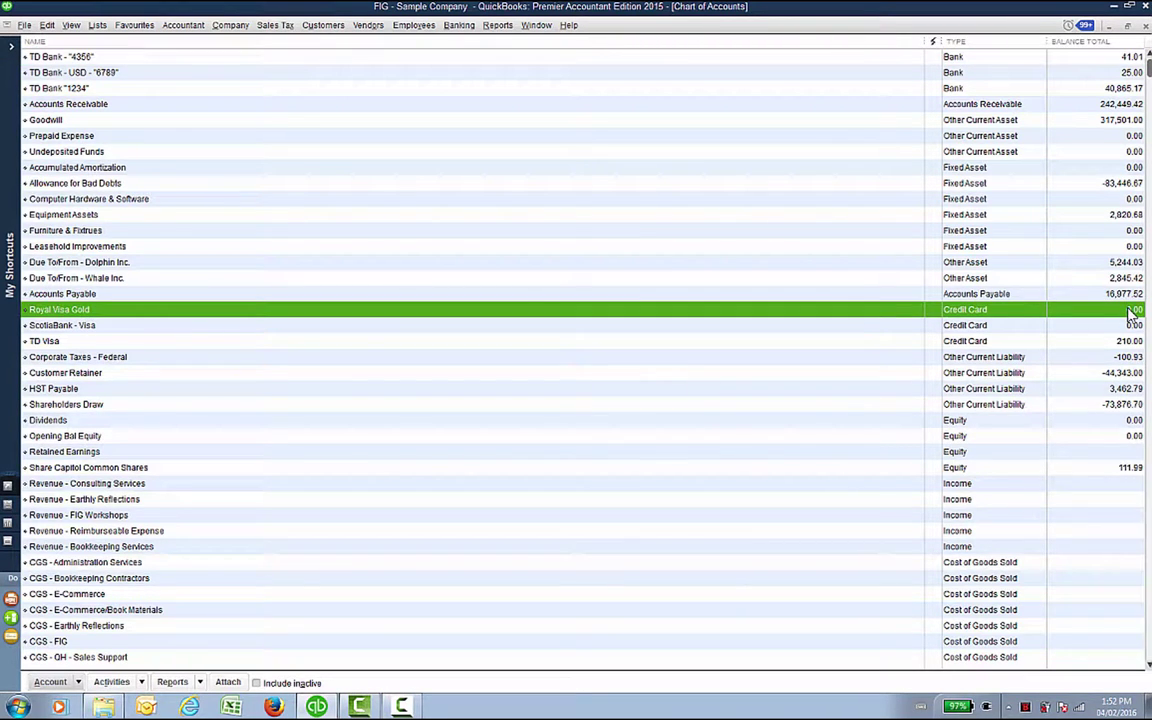
double_click(843, 312)
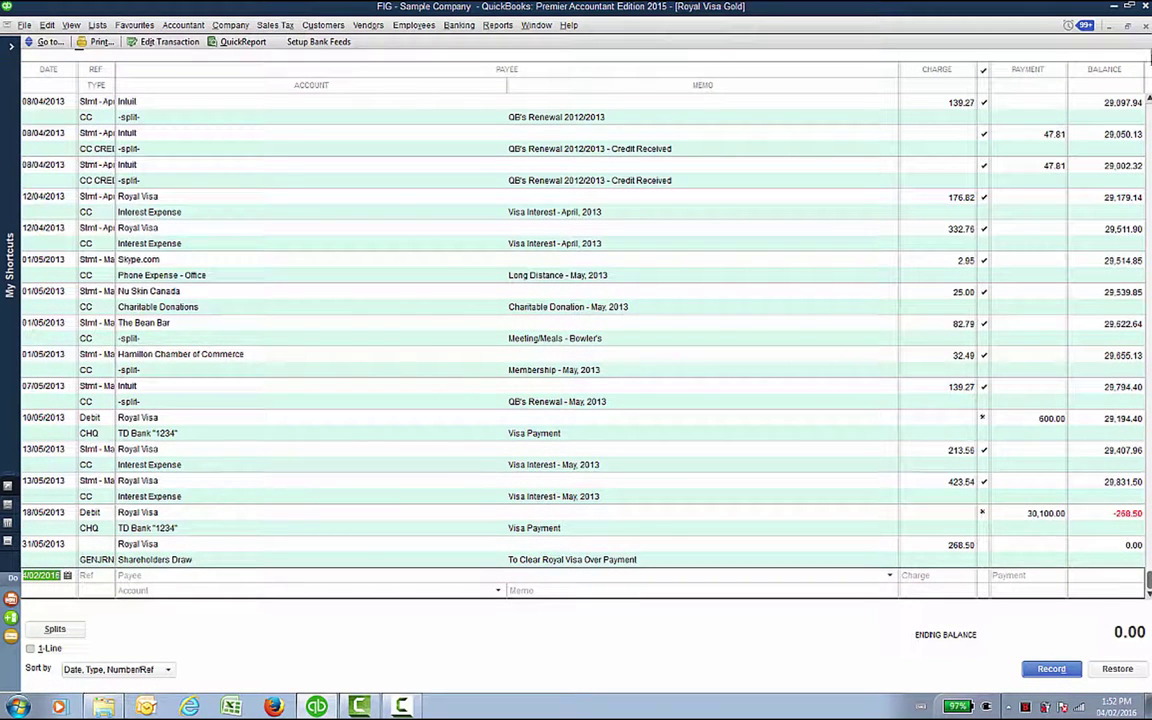
click(1146, 26)
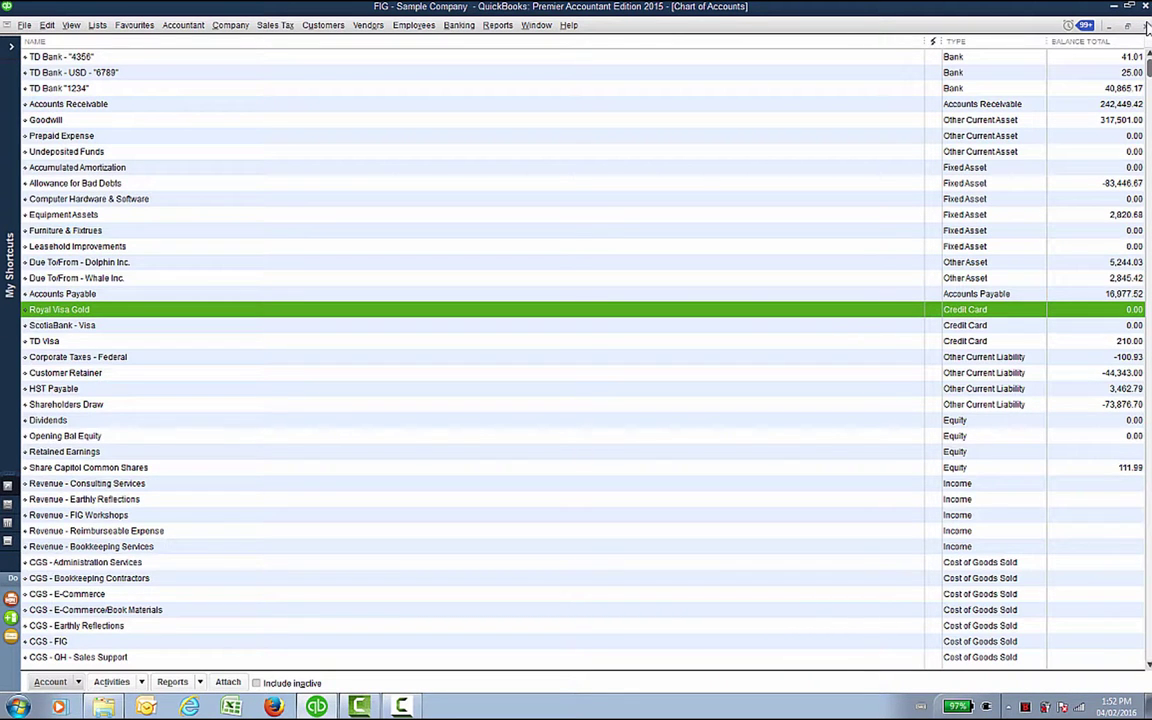
Step: Try deleting Royal Visa Gold, cancel the warning, and make the account inactive instead
right_click(645, 318)
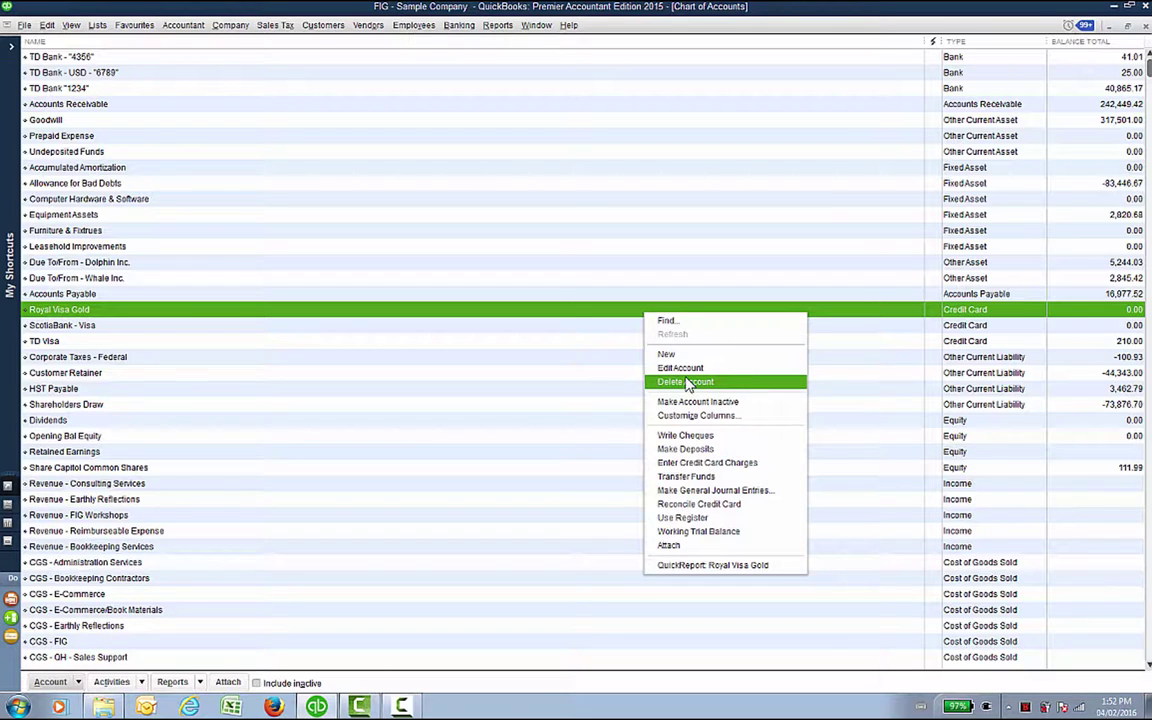
click(687, 382)
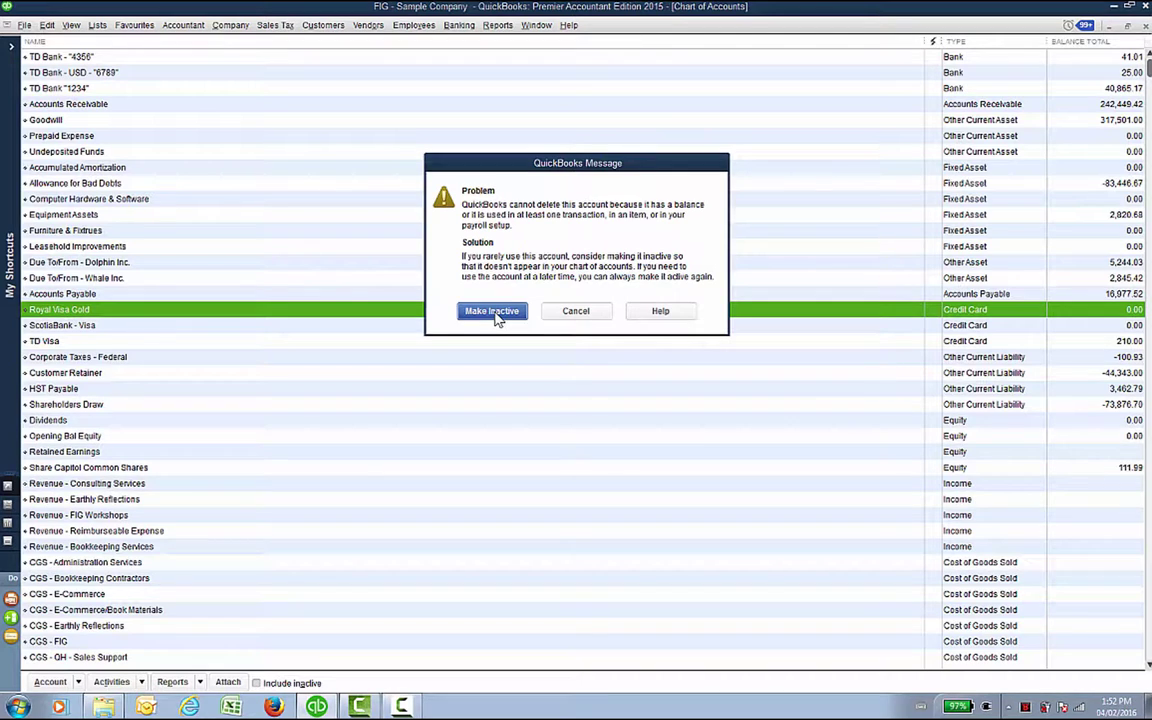
click(575, 310)
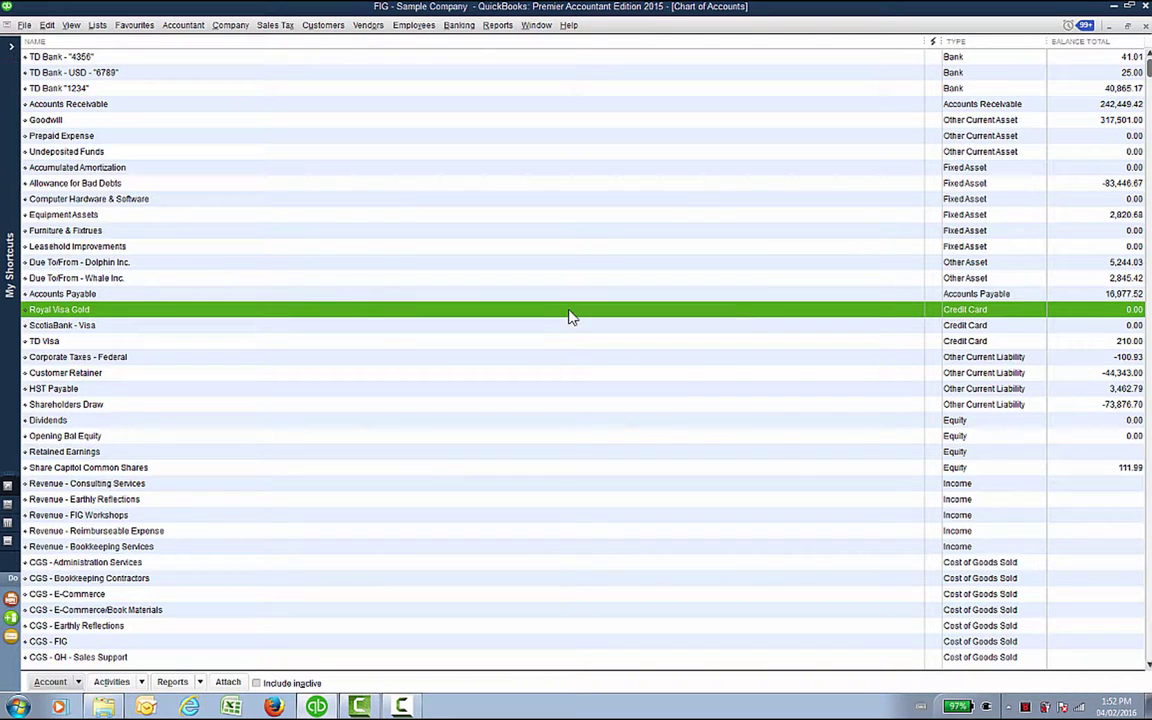
right_click(73, 313)
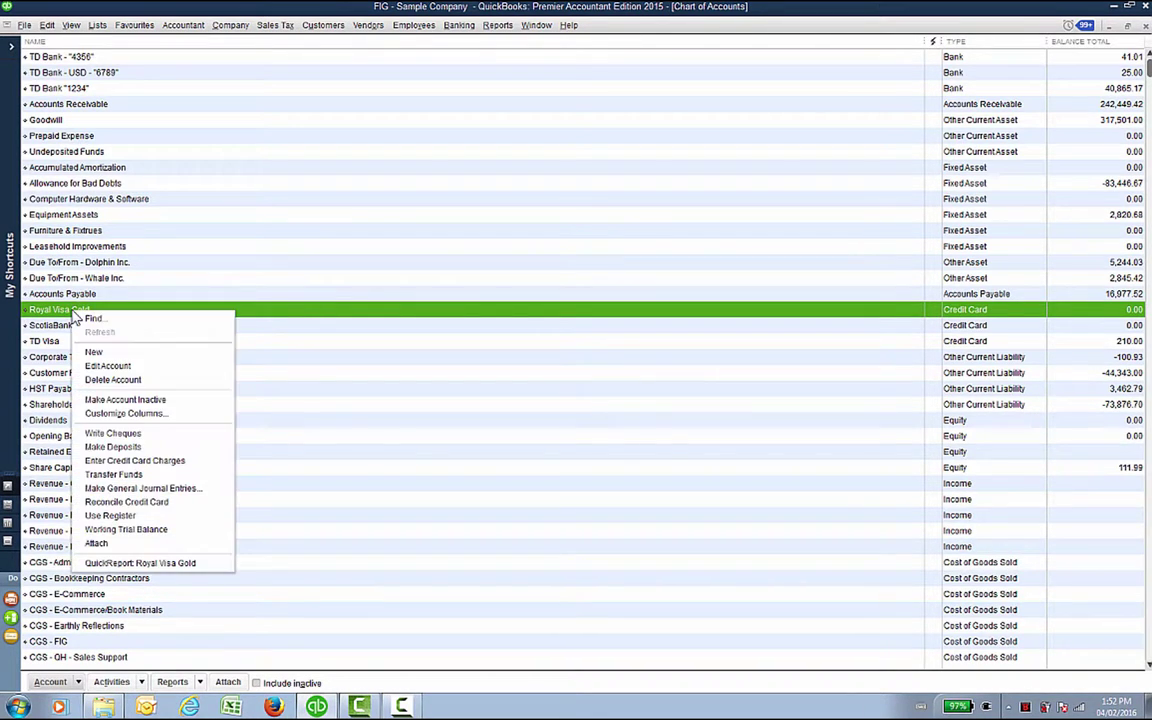
click(96, 401)
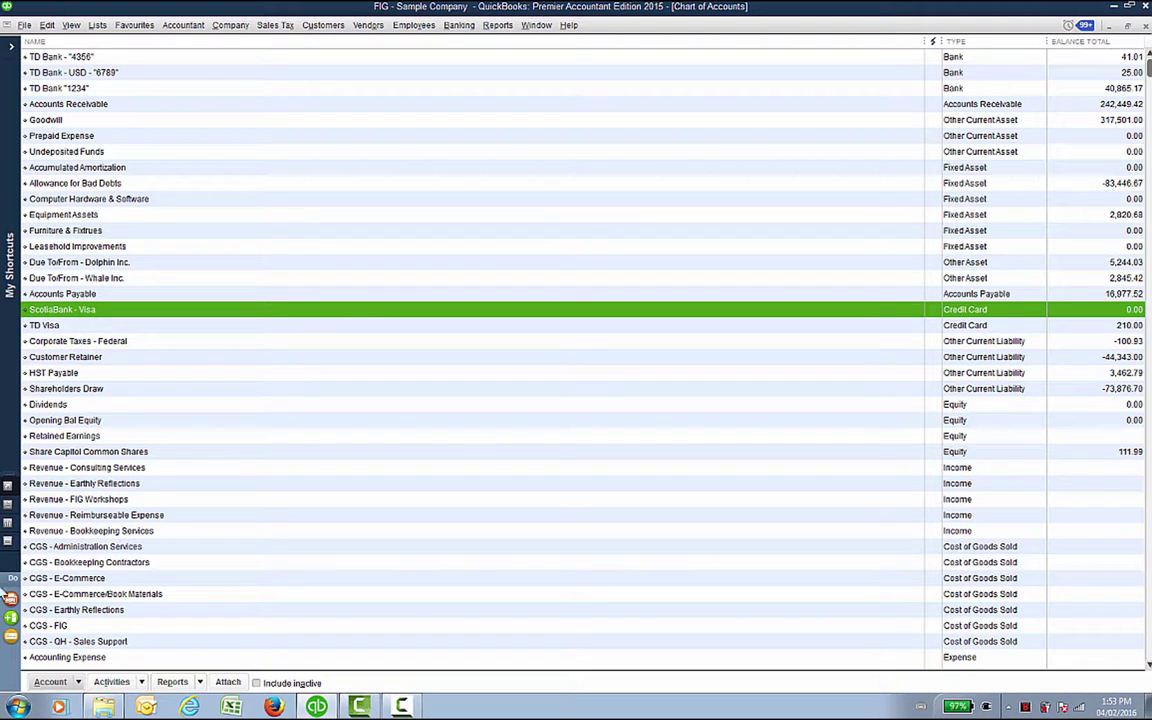
Step: Show inactive accounts, reactivate Royal Visa Gold, then hide inactive accounts again
click(52, 682)
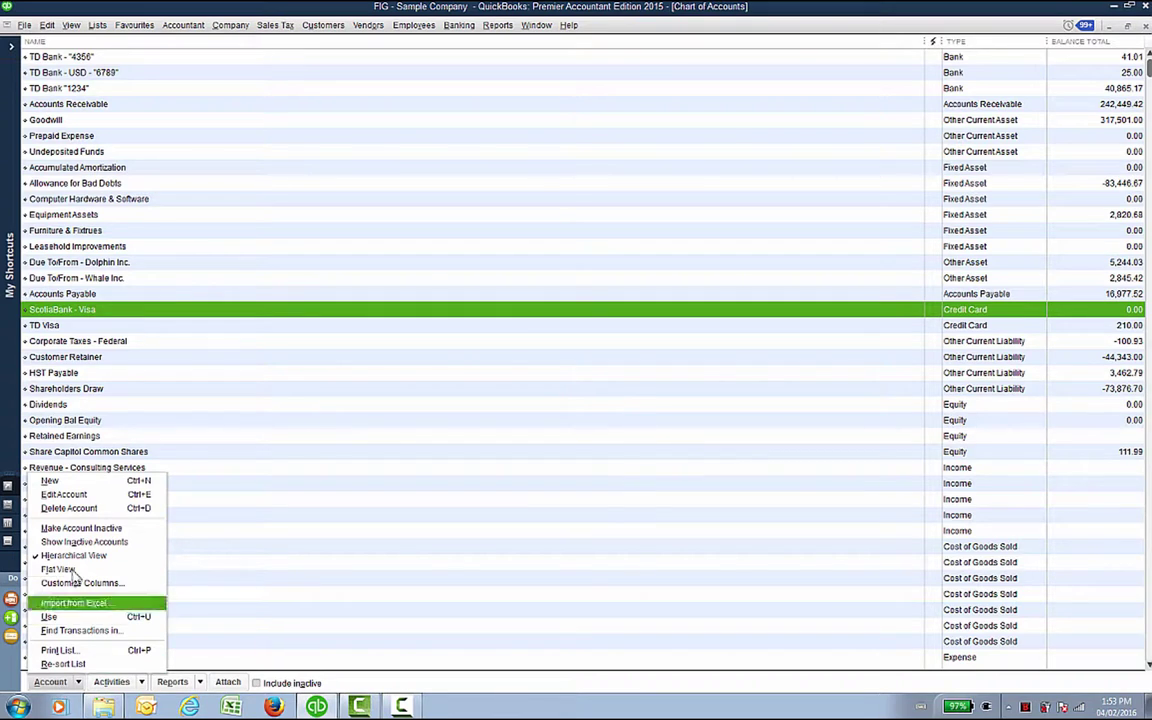
click(67, 542)
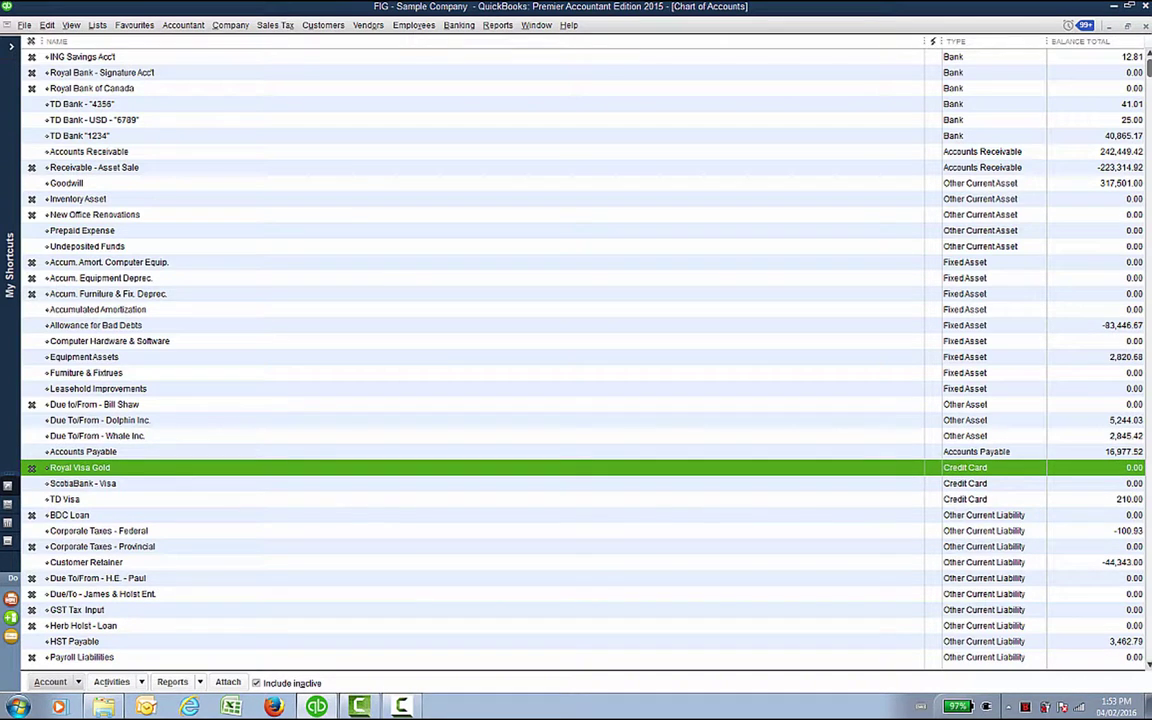
click(28, 460)
click(48, 683)
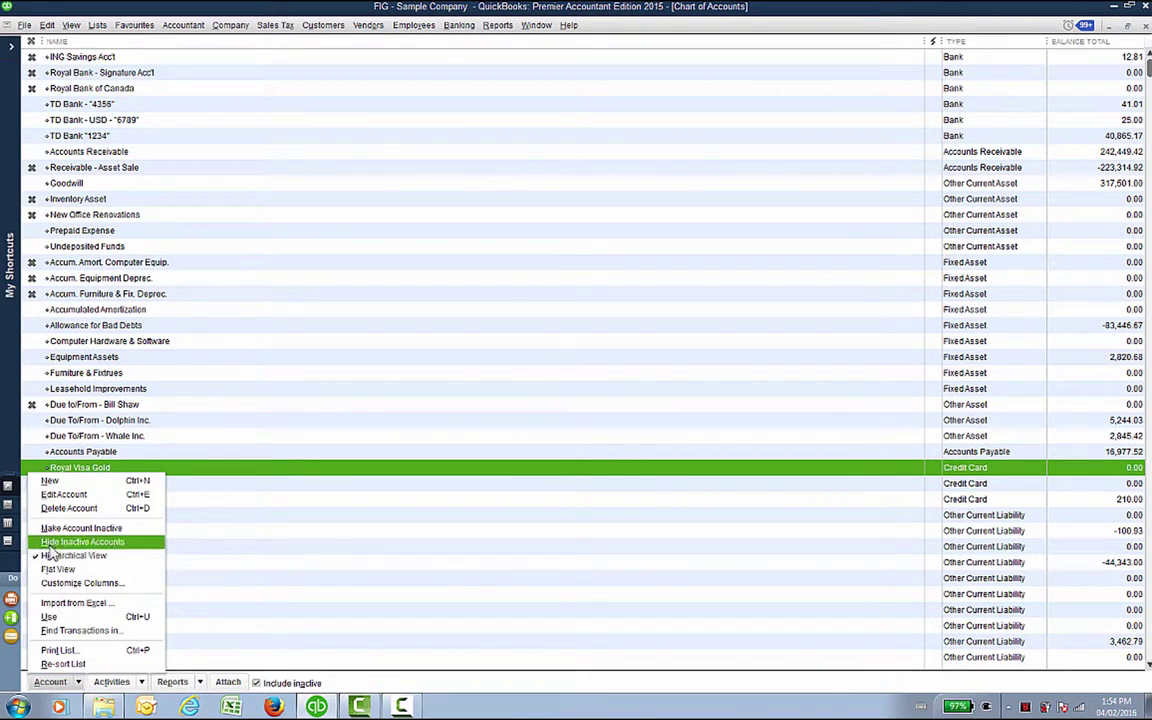
click(52, 544)
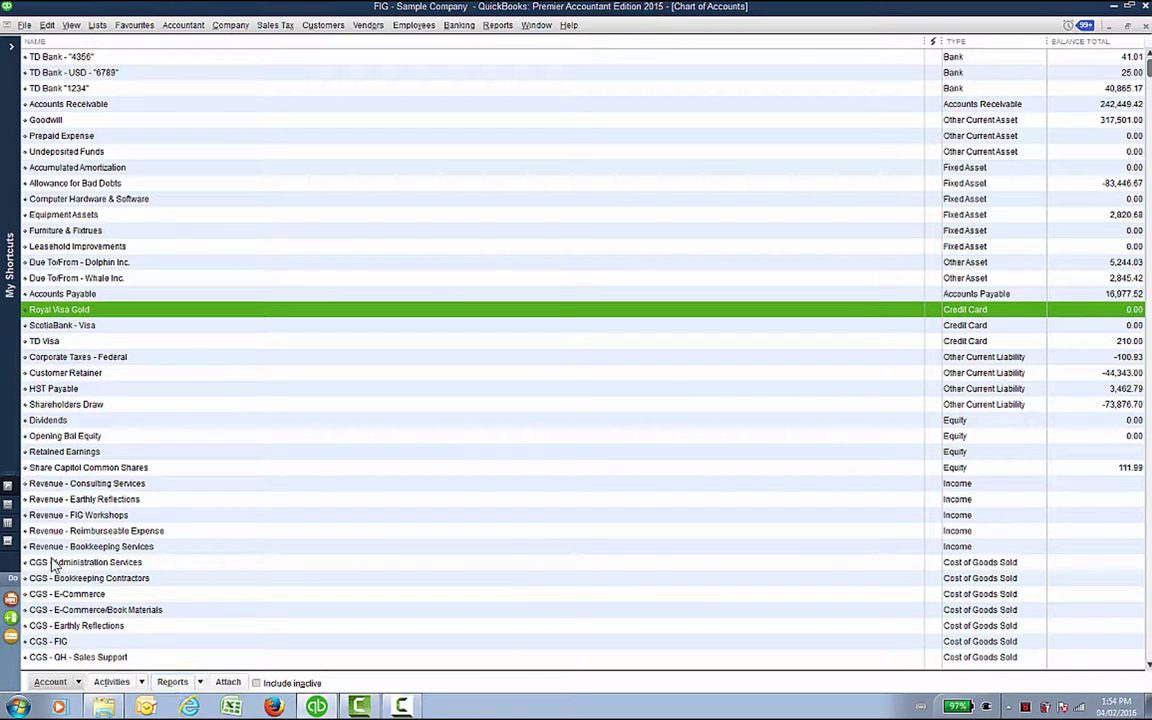
Step: Enable Use account numbers in the Accounting company preferences and save
click(44, 26)
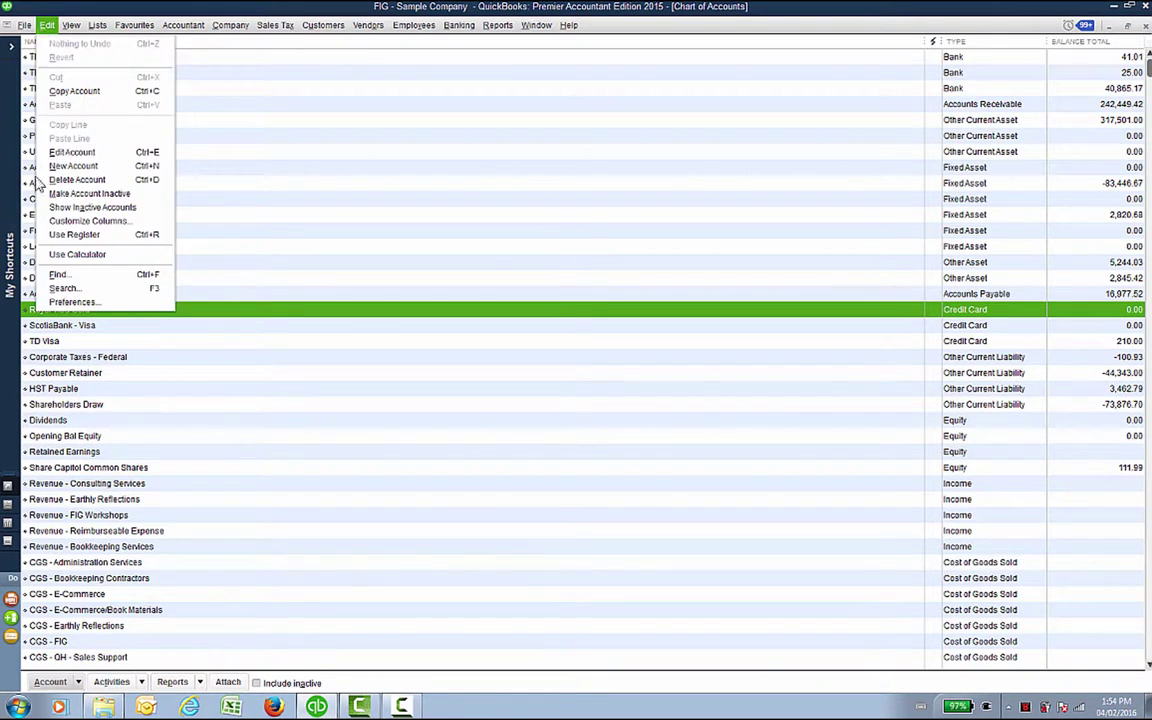
click(74, 302)
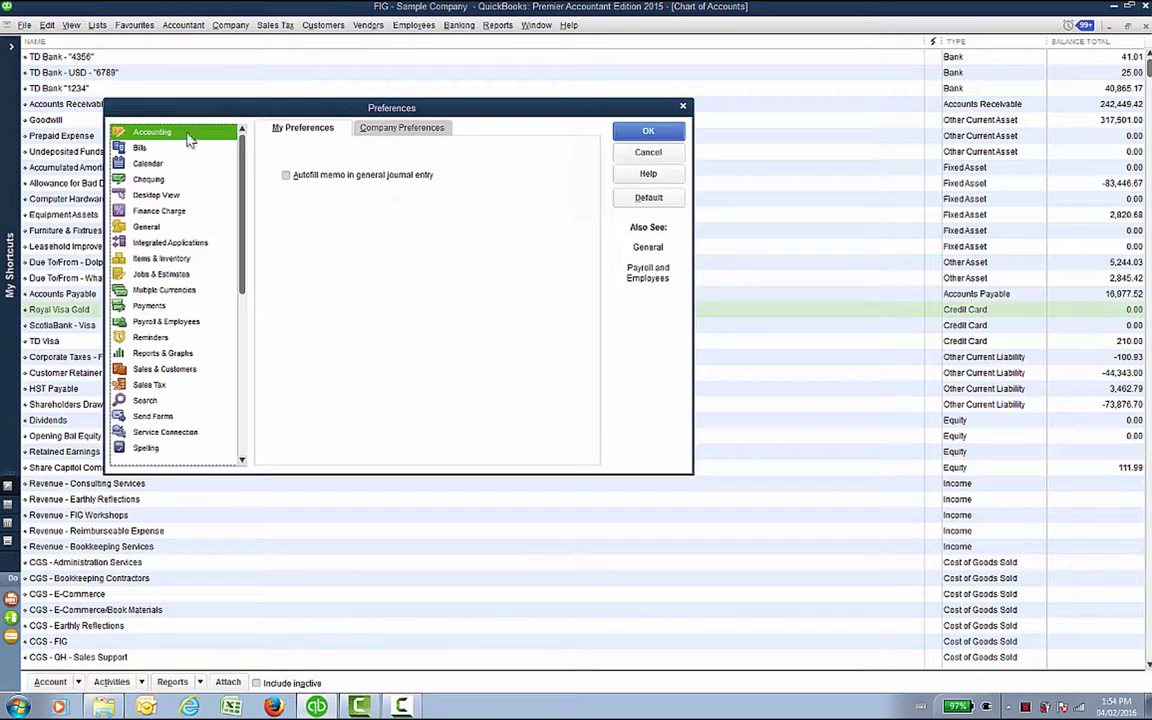
click(408, 129)
click(275, 164)
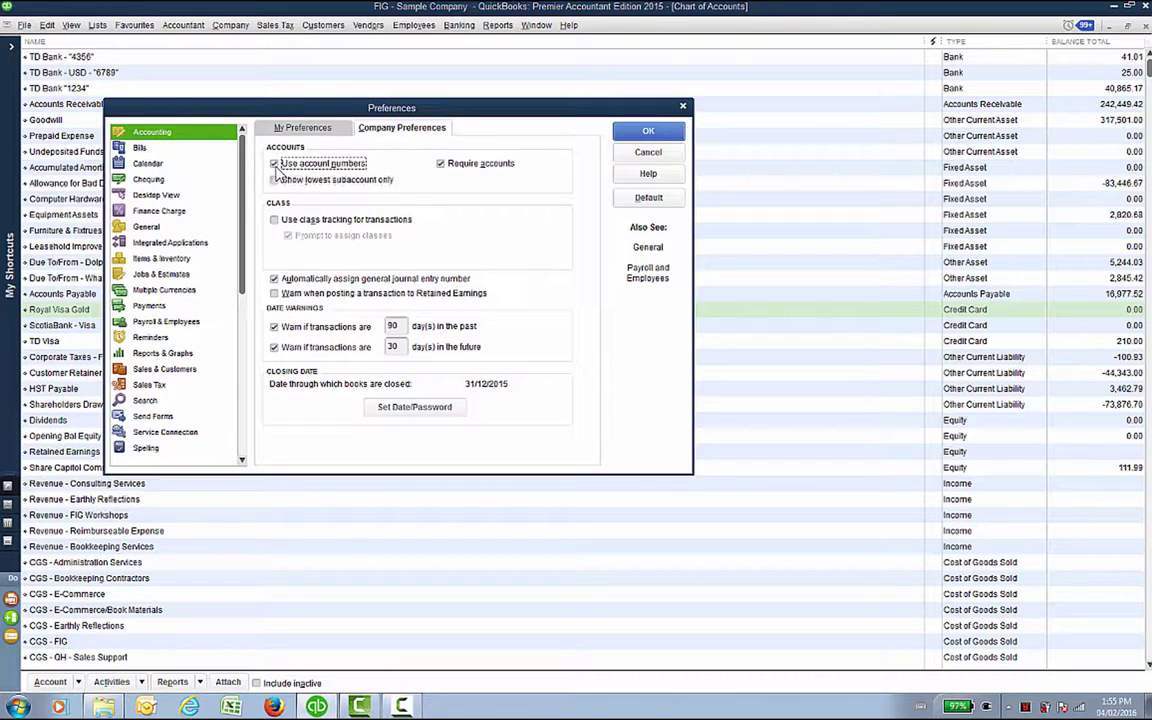
click(650, 134)
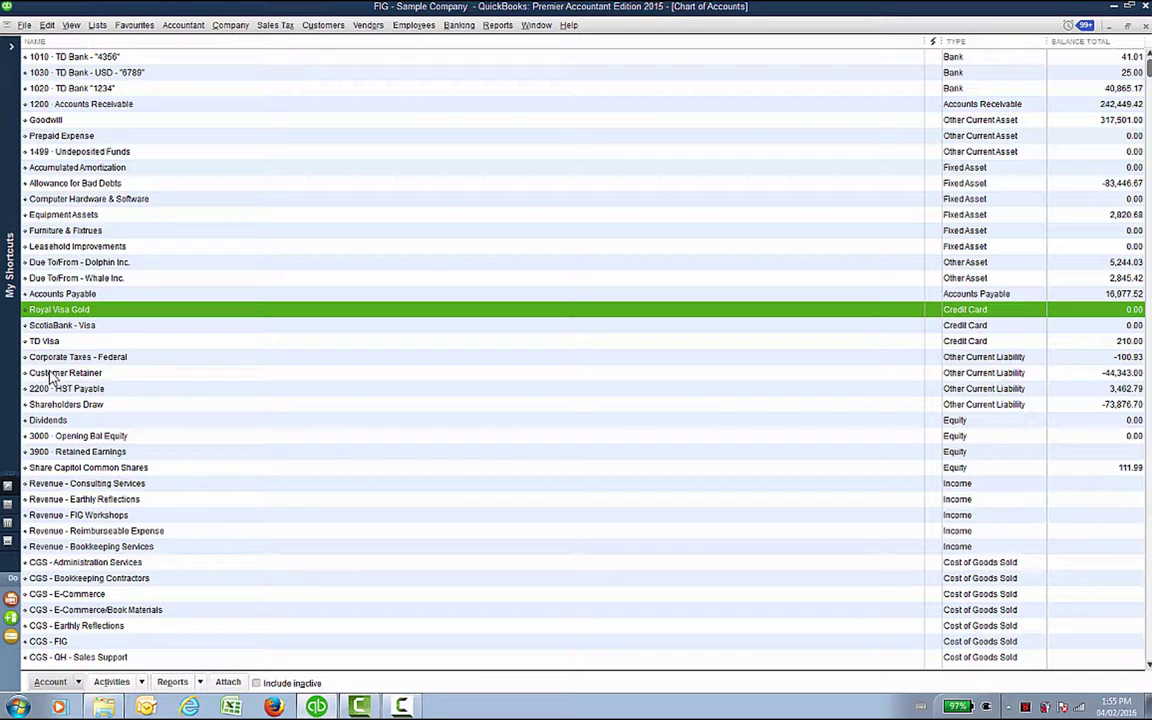
Step: Number TD Bank "4356", TD Bank - USD and TD Bank "1234" as 1000, 1010 and 1020
right_click(78, 60)
click(92, 110)
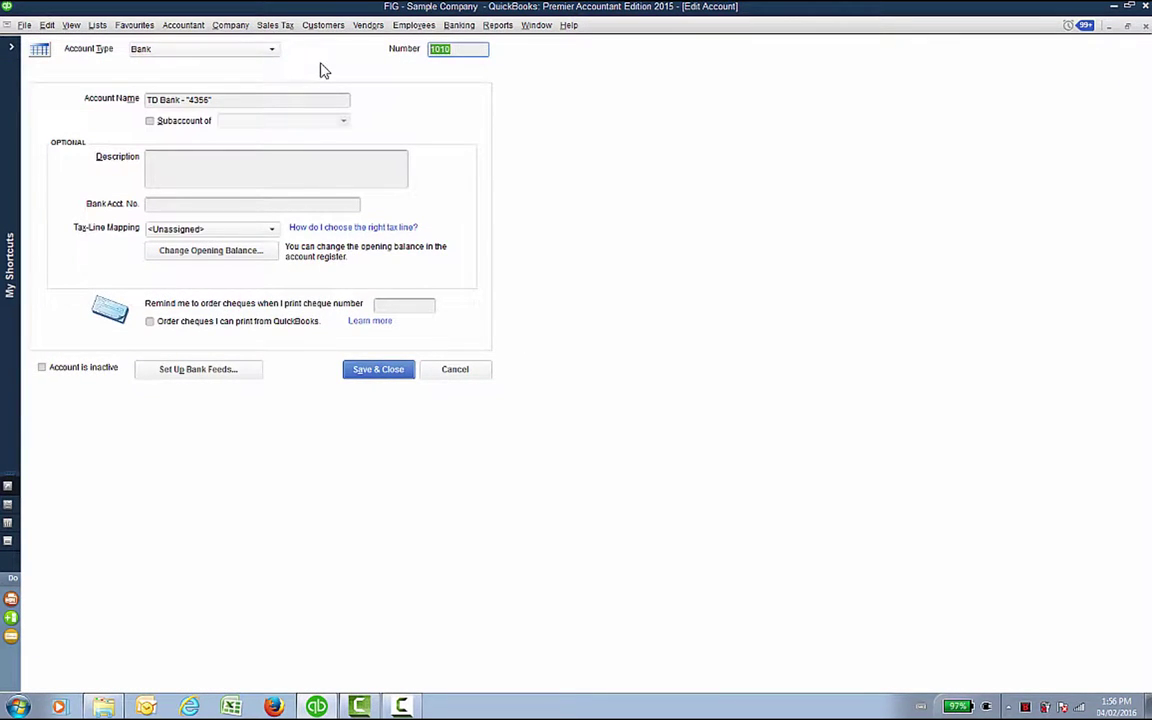
text(1000)
click(392, 372)
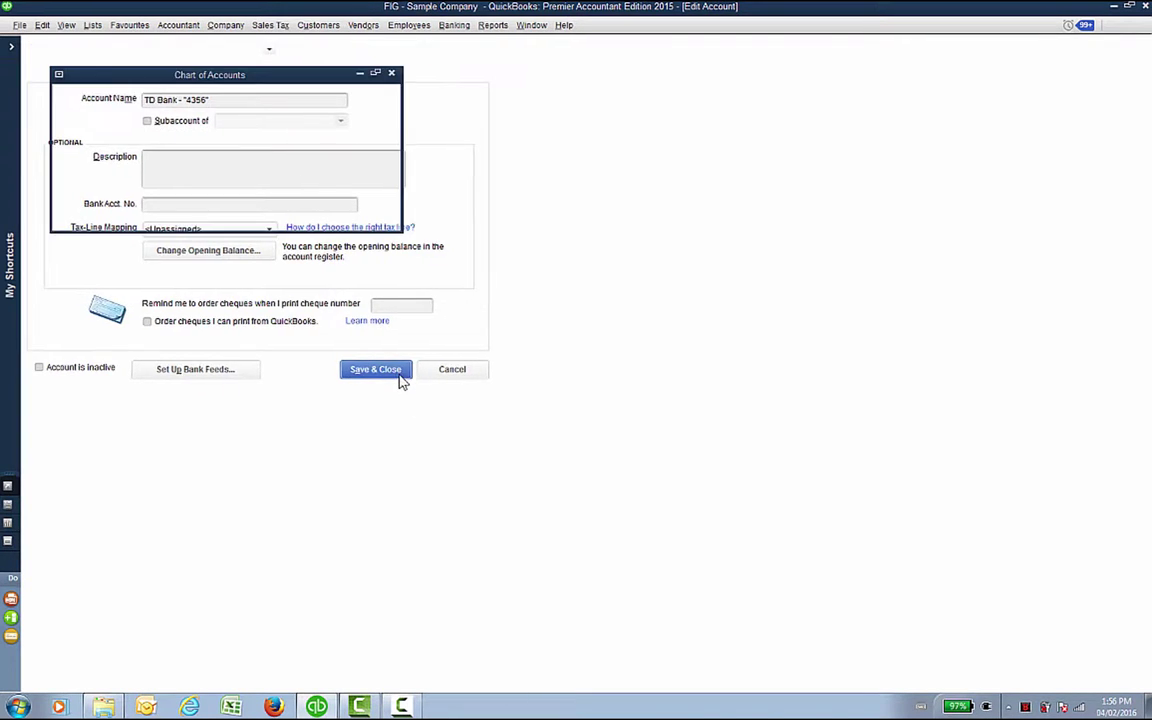
right_click(55, 72)
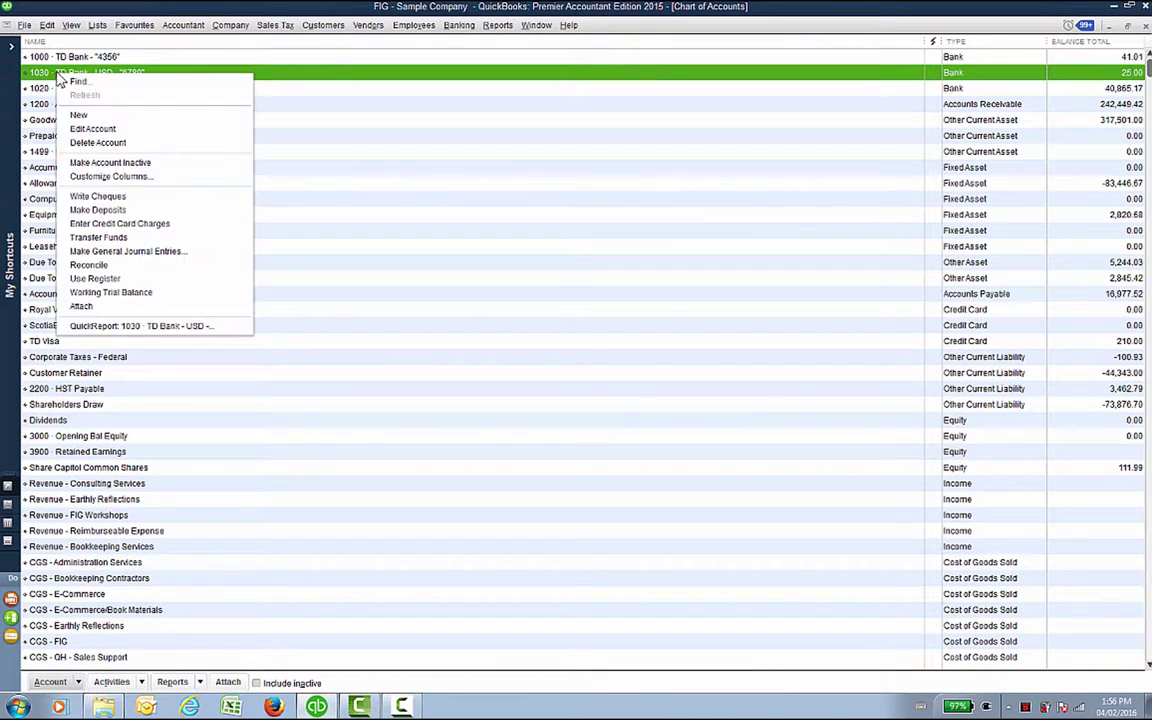
click(88, 131)
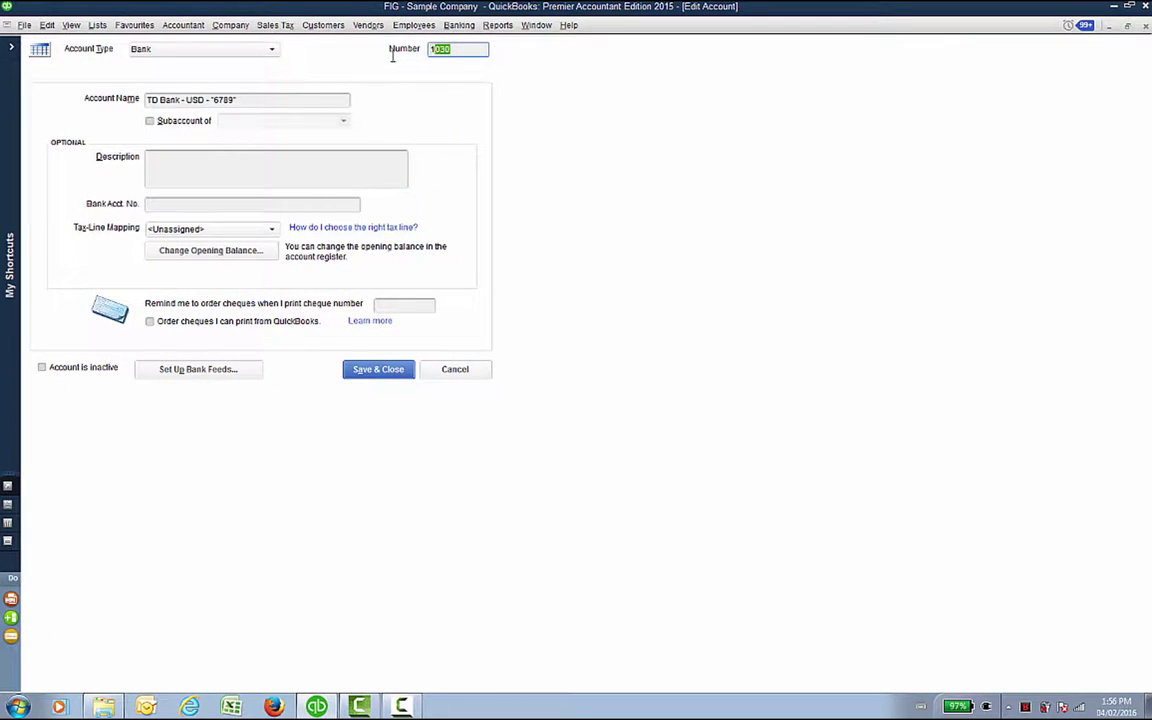
text(1010)
click(398, 369)
click(62, 88)
right_click(68, 89)
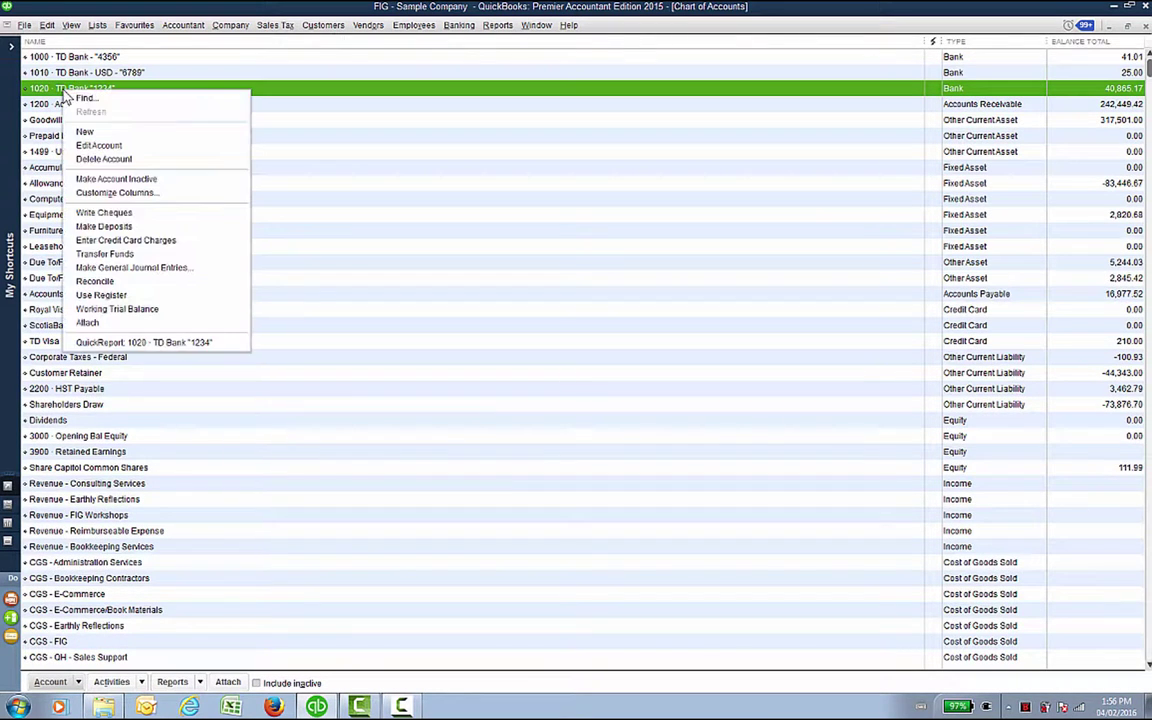
click(155, 145)
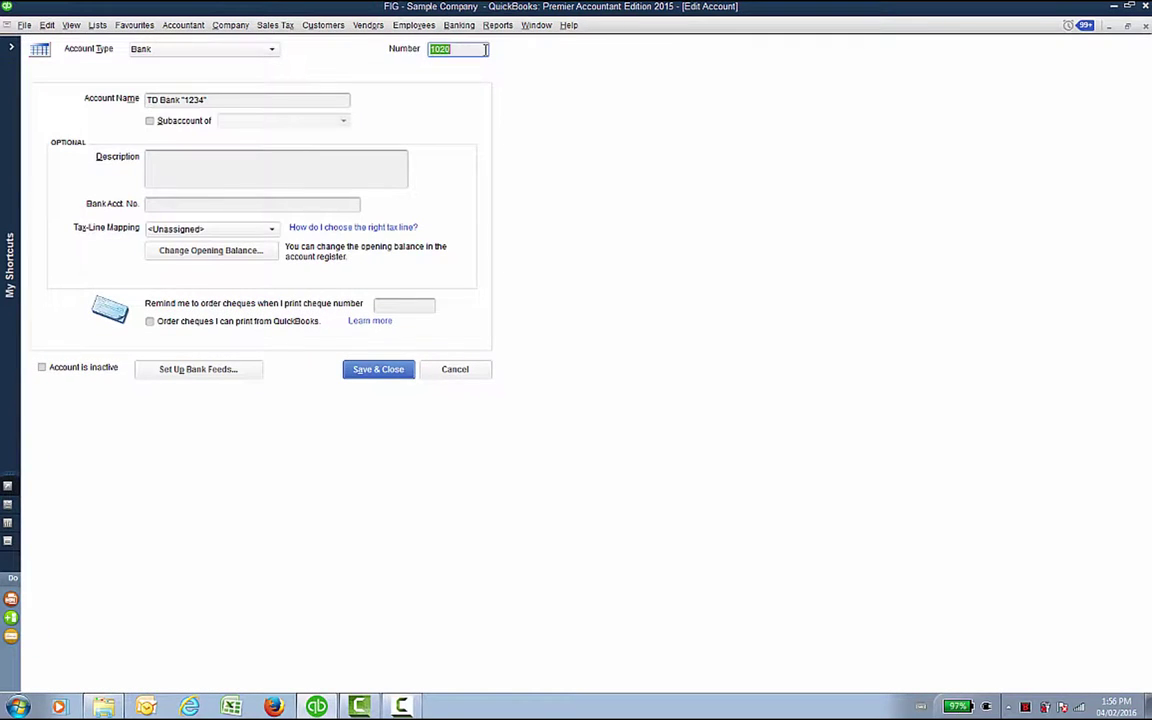
click(376, 369)
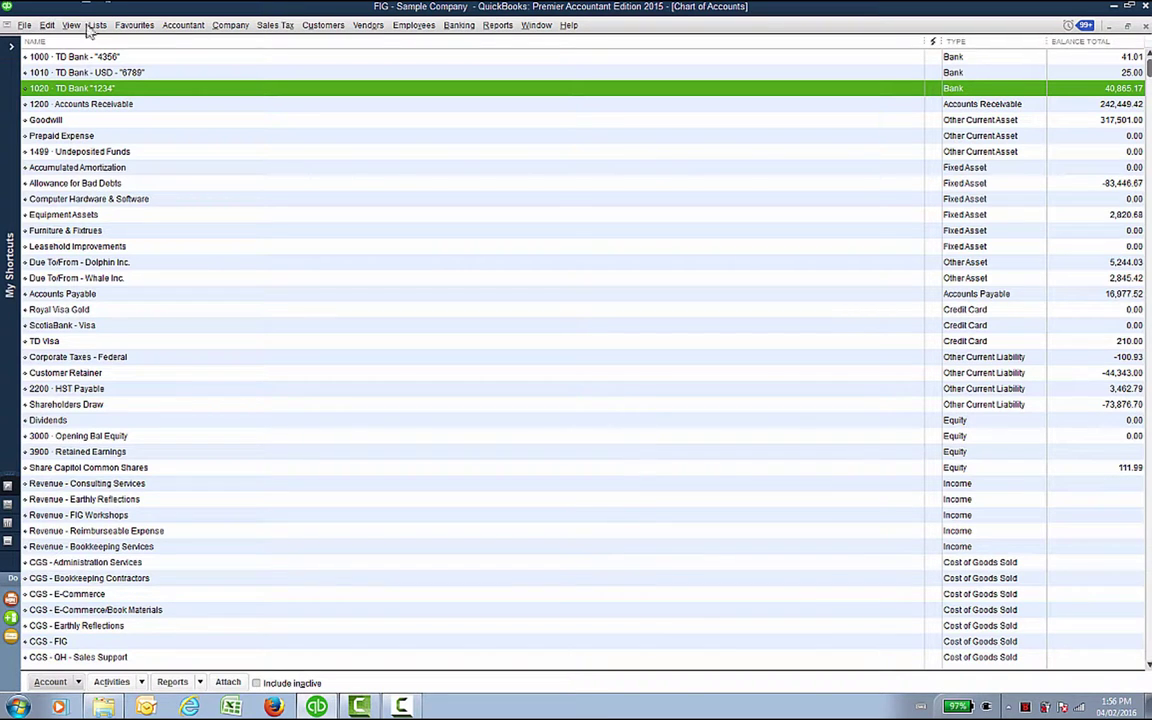
Step: Clear the account numbers from the 1000 TD Bank, TD Bank - USD and TD Bank "1234" accounts
right_click(74, 60)
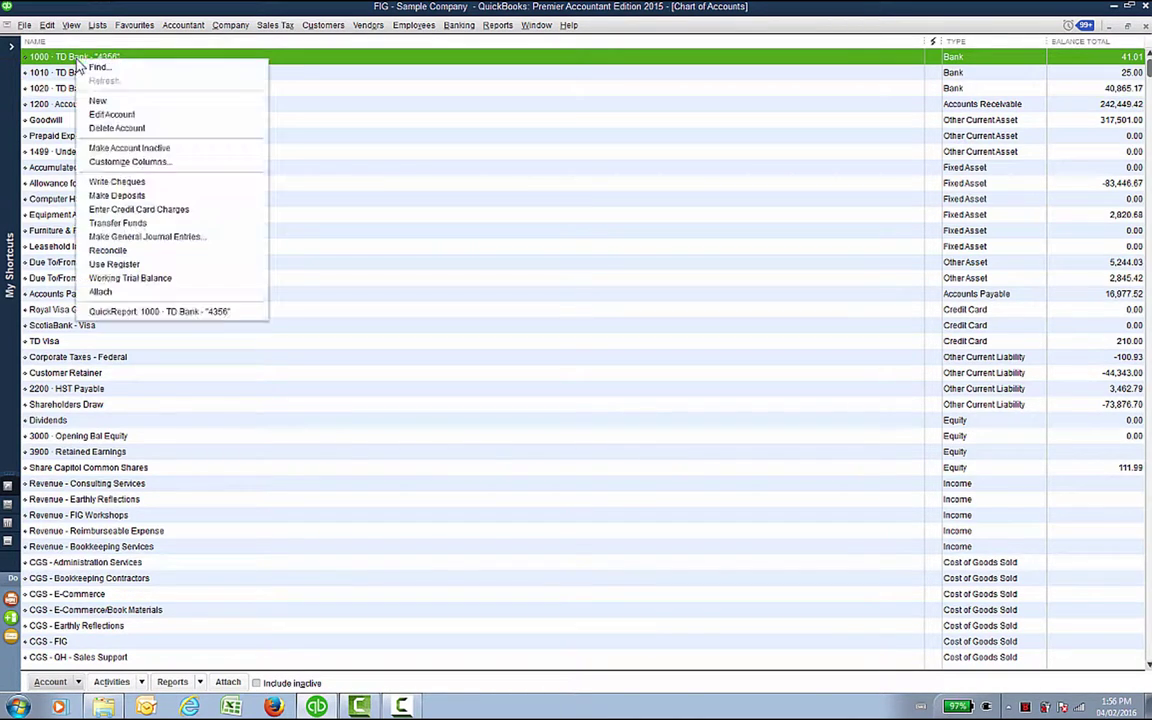
click(110, 114)
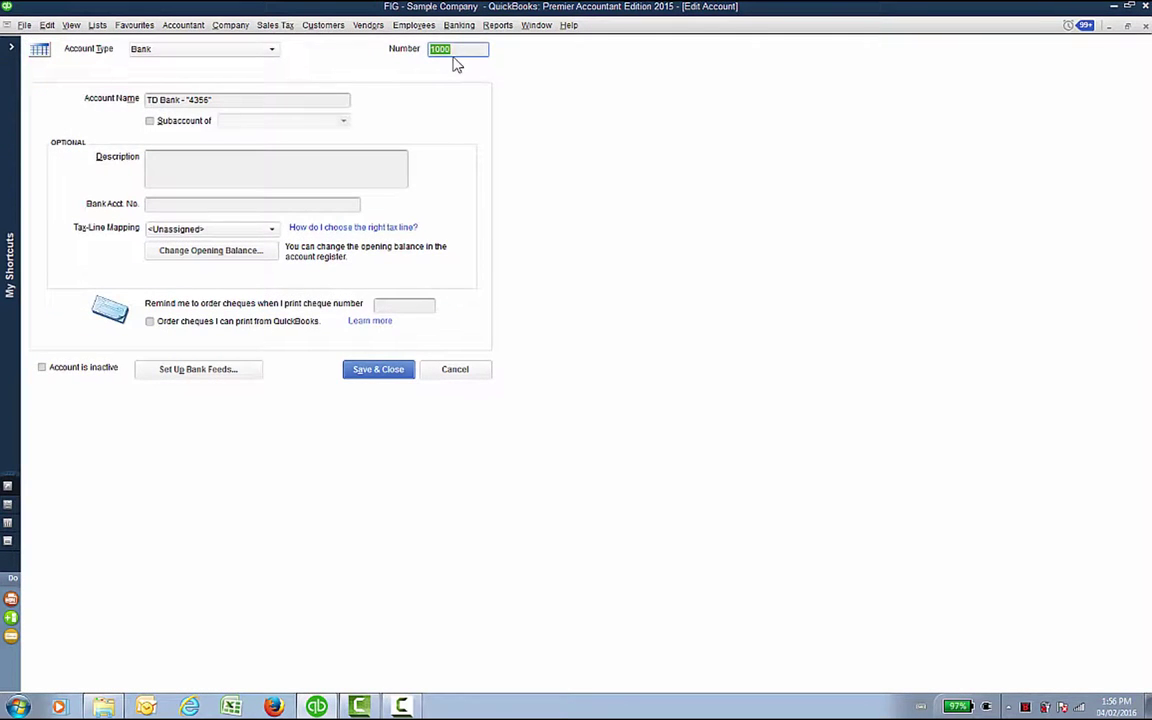
key(Delete)
click(370, 372)
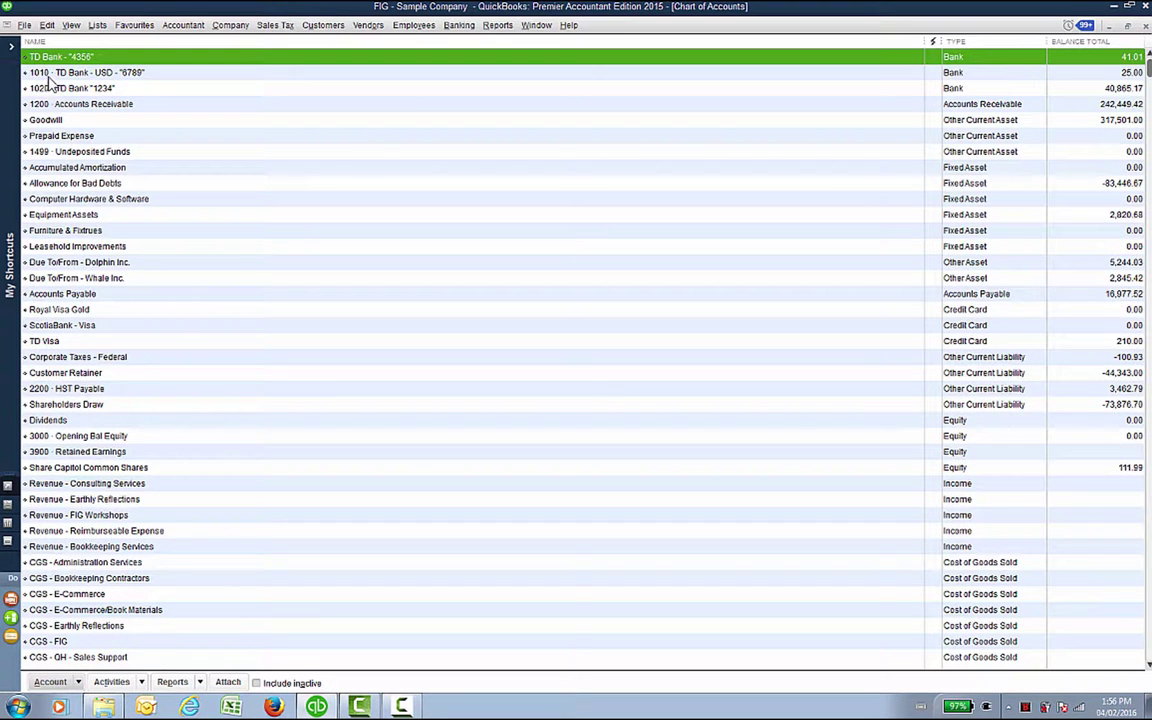
right_click(47, 78)
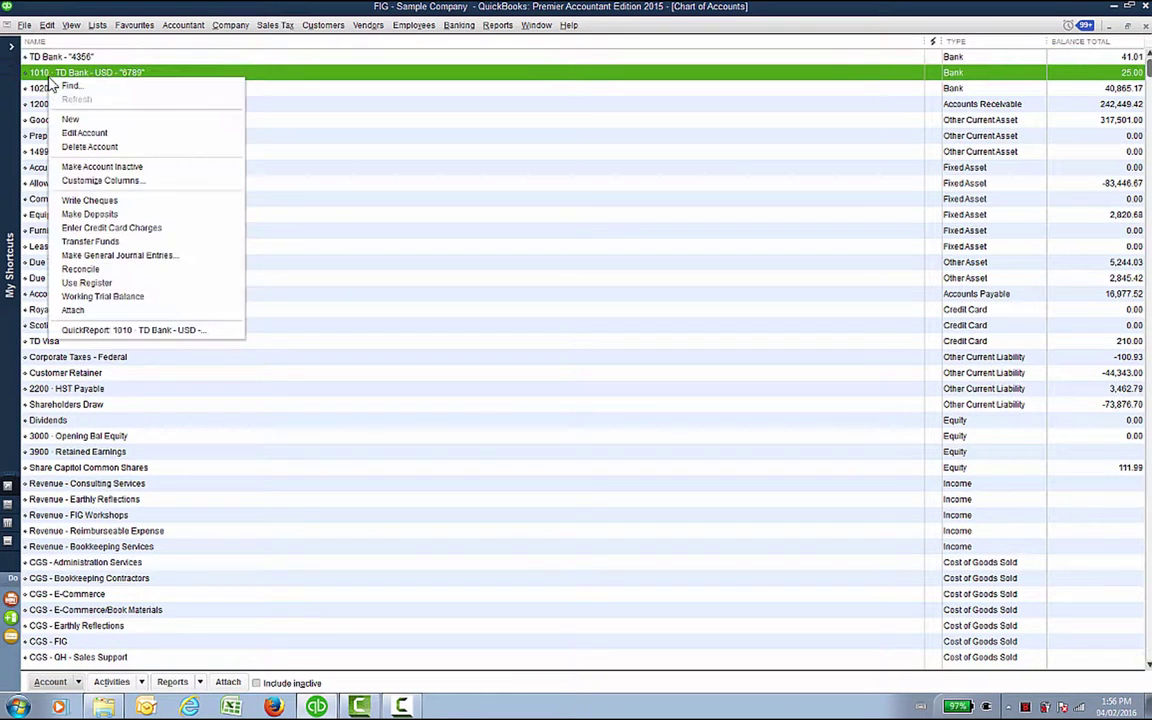
click(62, 132)
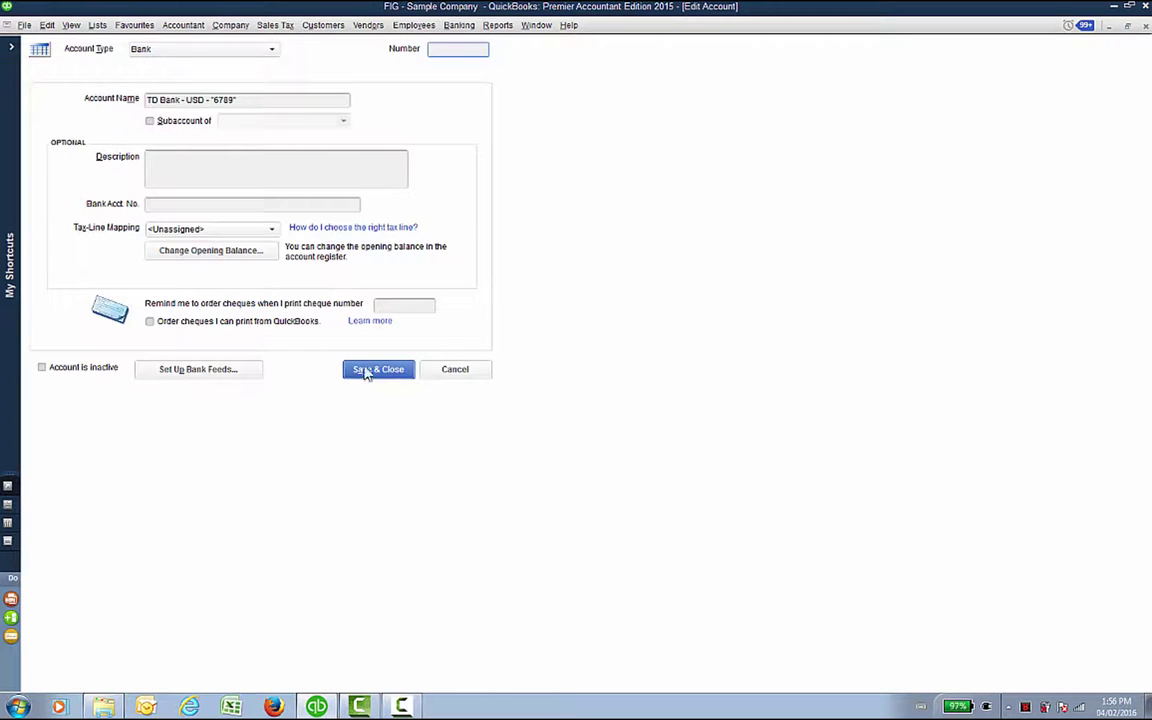
click(373, 376)
right_click(55, 88)
click(78, 144)
key(Delete)
click(378, 370)
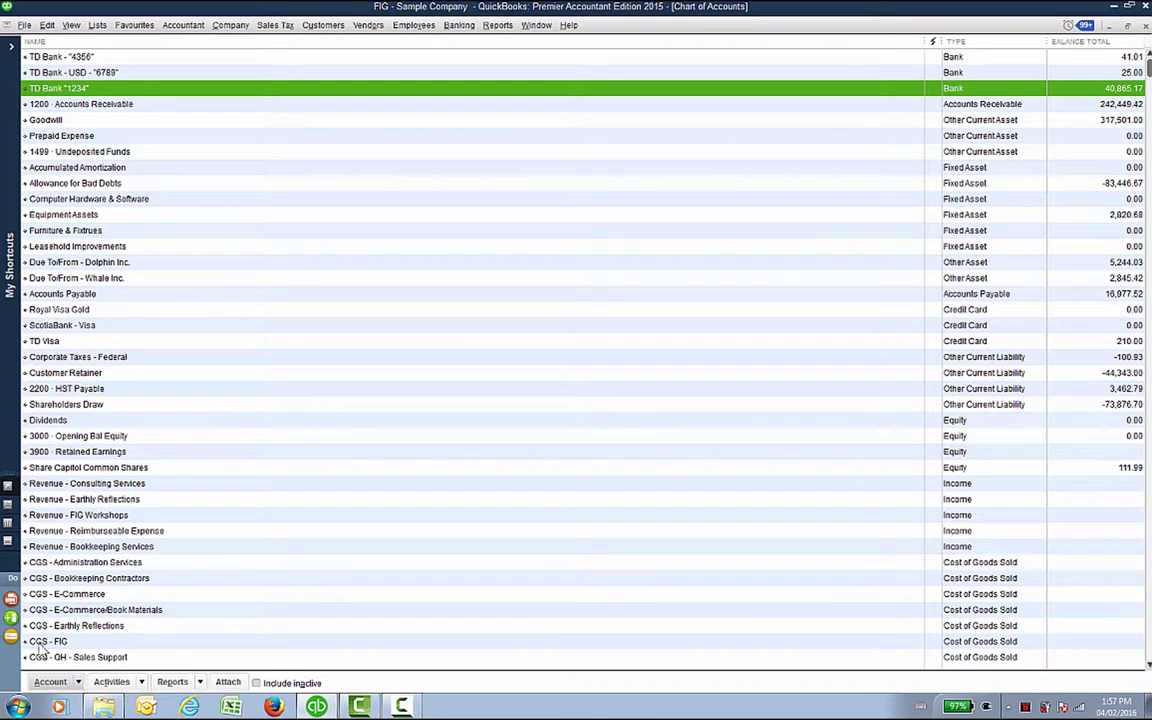
Step: Start a new account from the Account menu with Income as its type and continue
click(53, 684)
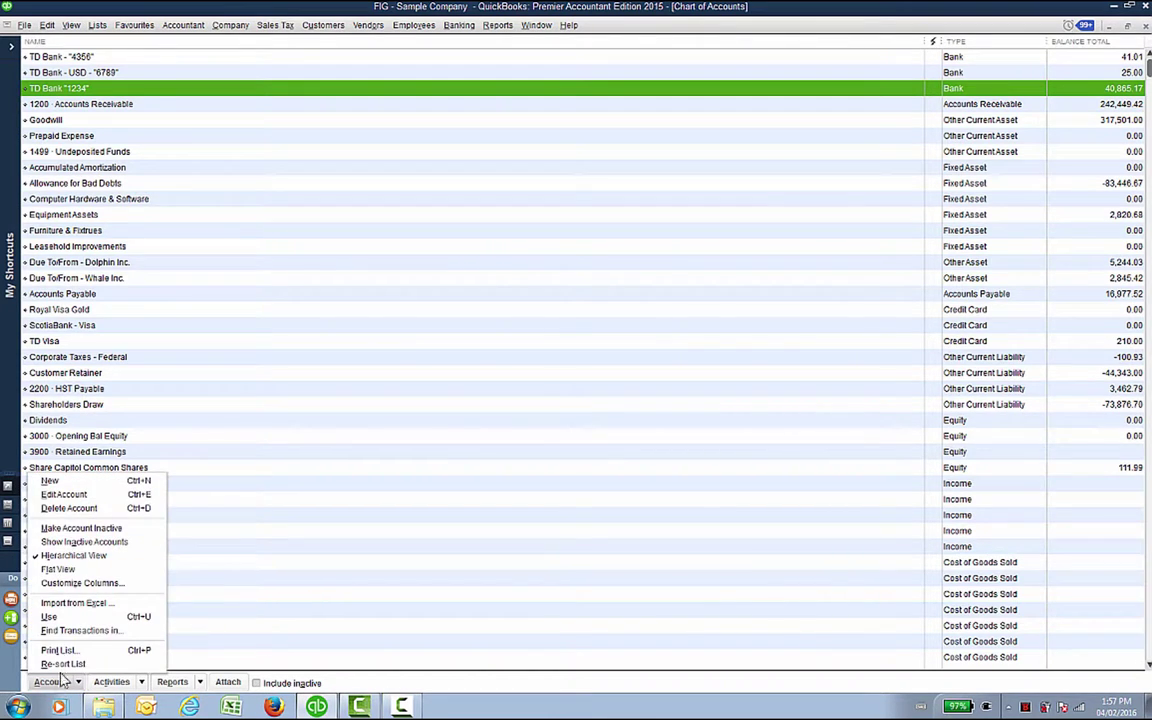
click(82, 484)
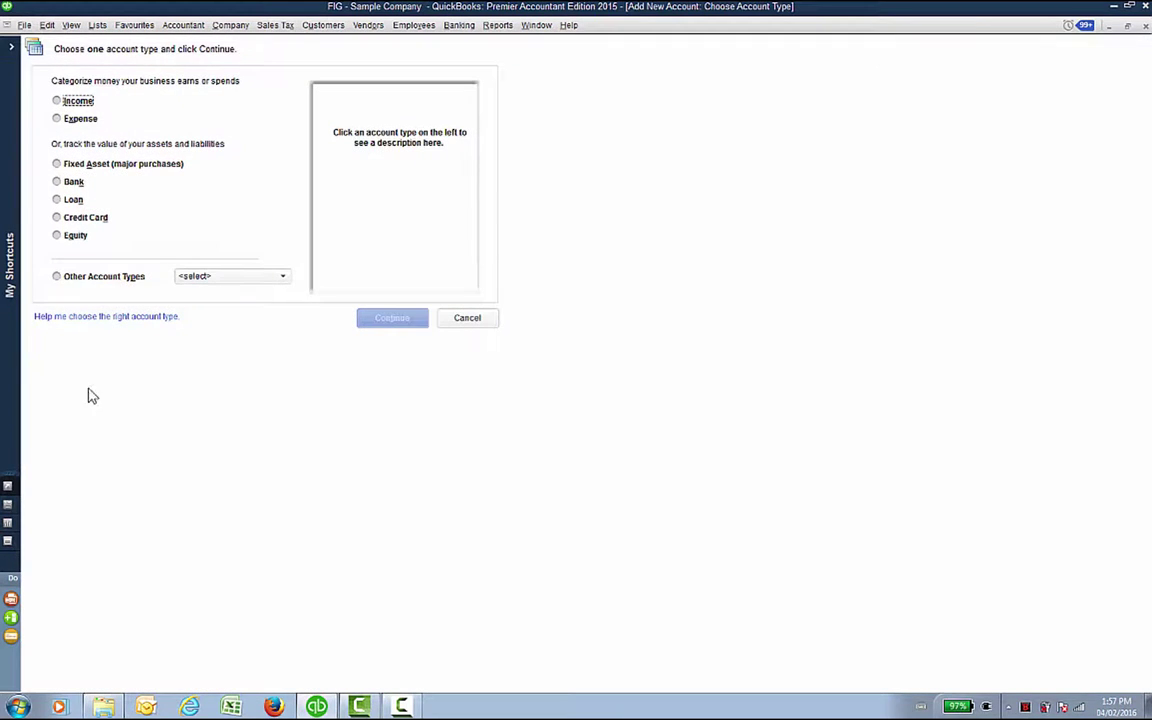
click(69, 105)
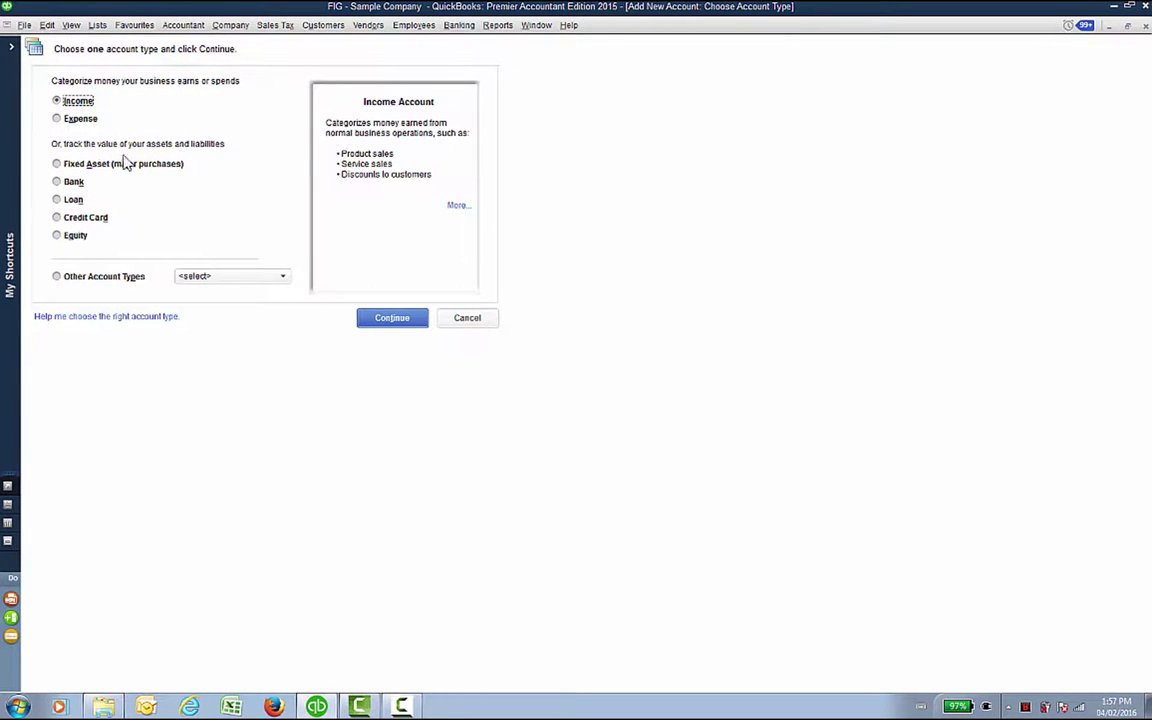
click(284, 281)
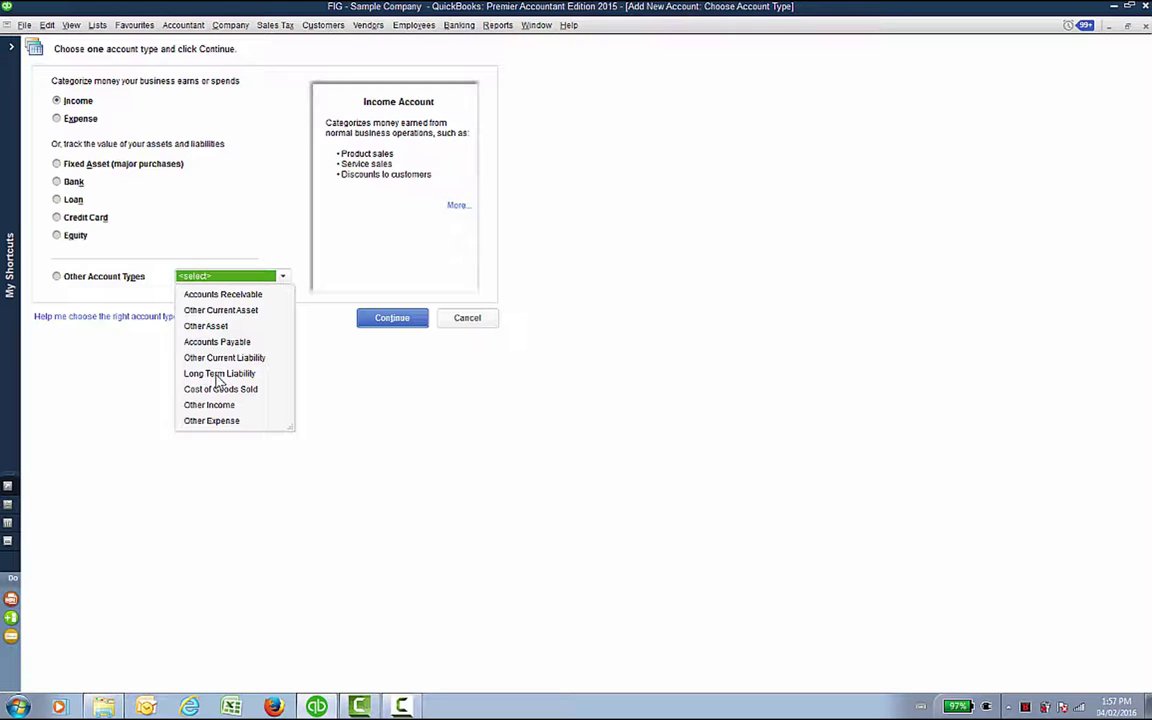
click(78, 104)
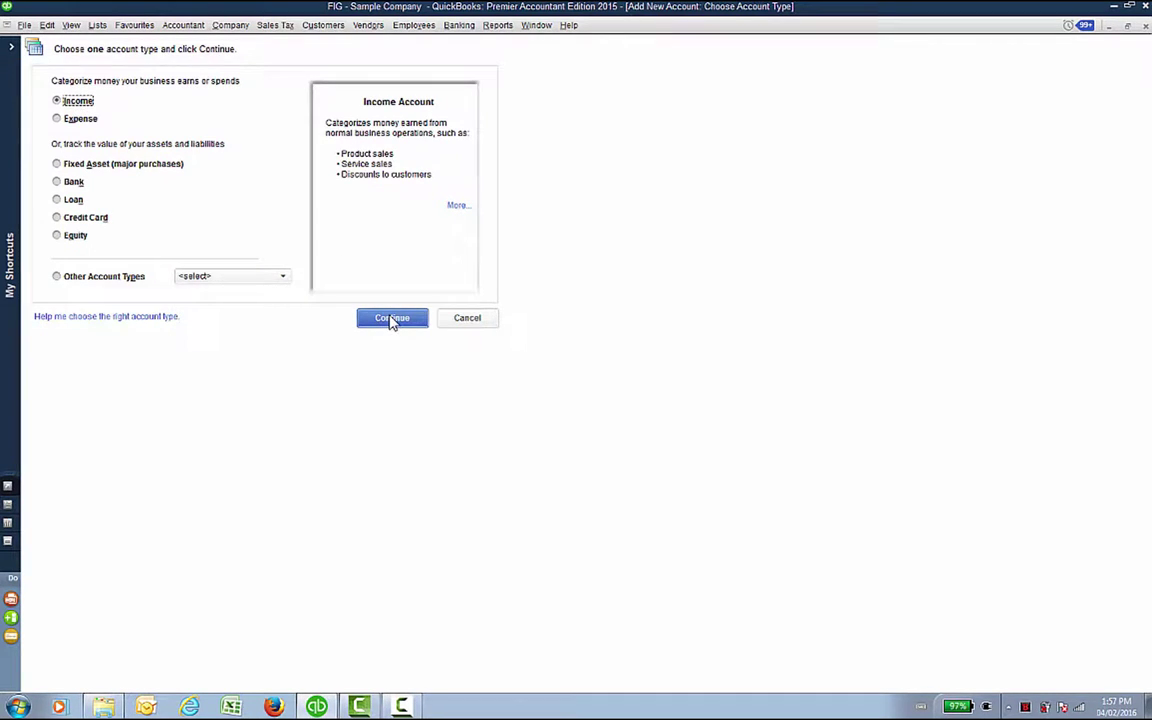
click(392, 318)
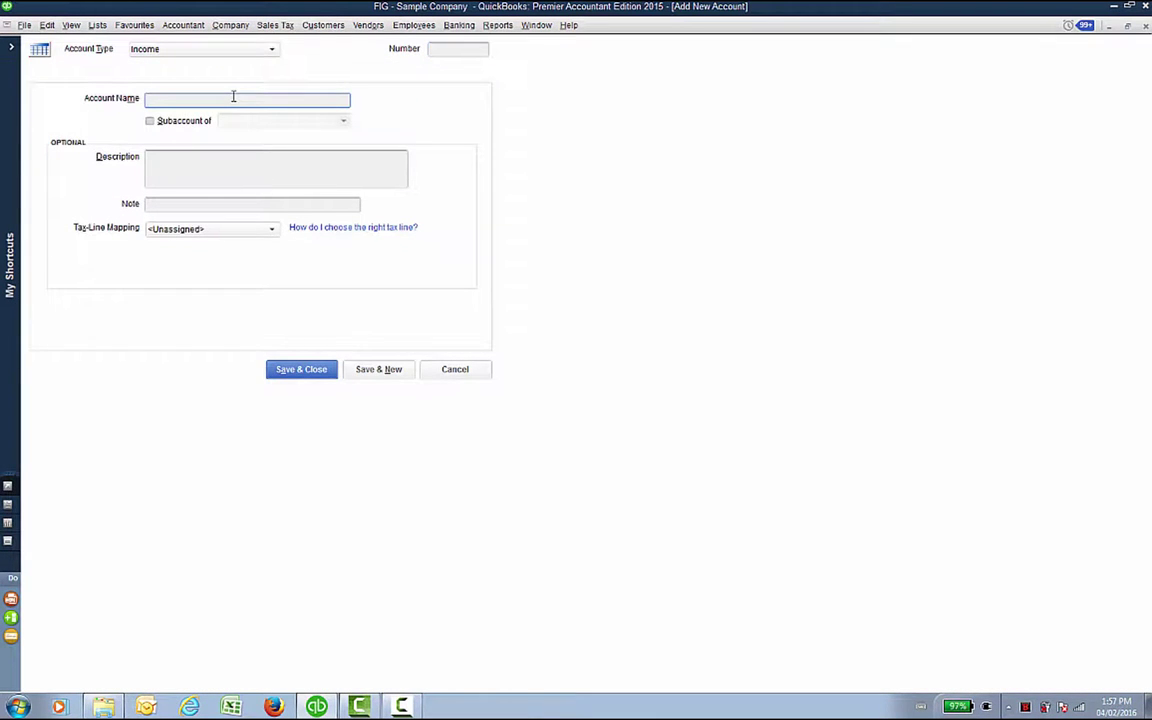
Step: Name the new Income account 'Revenue Account' and save it
text(Revenue Account)
click(296, 372)
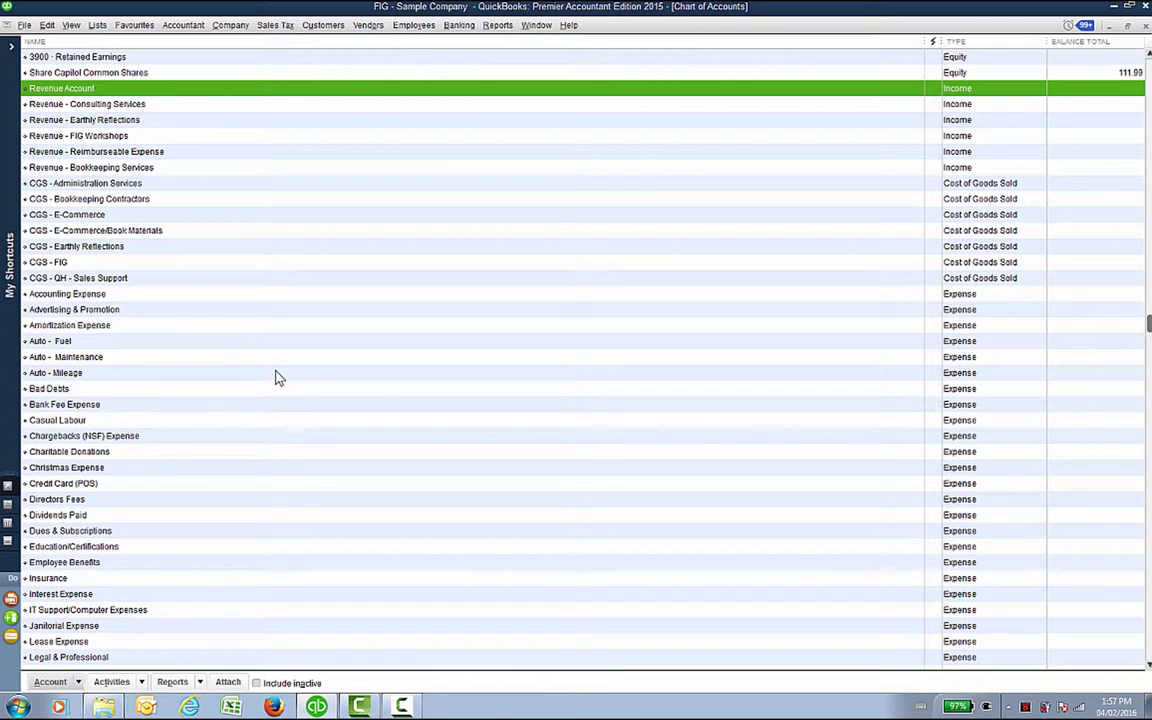
Step: Edit the Bank Fee Expense account name to 'Bank Fees' and save
click(94, 405)
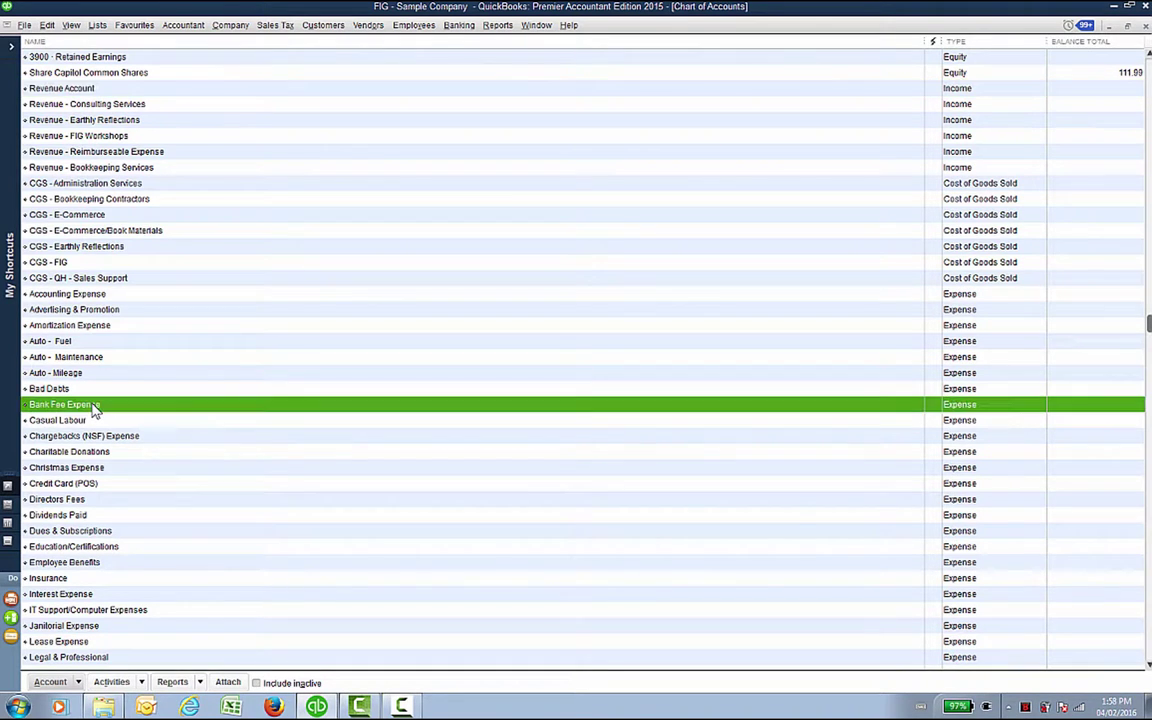
right_click(94, 408)
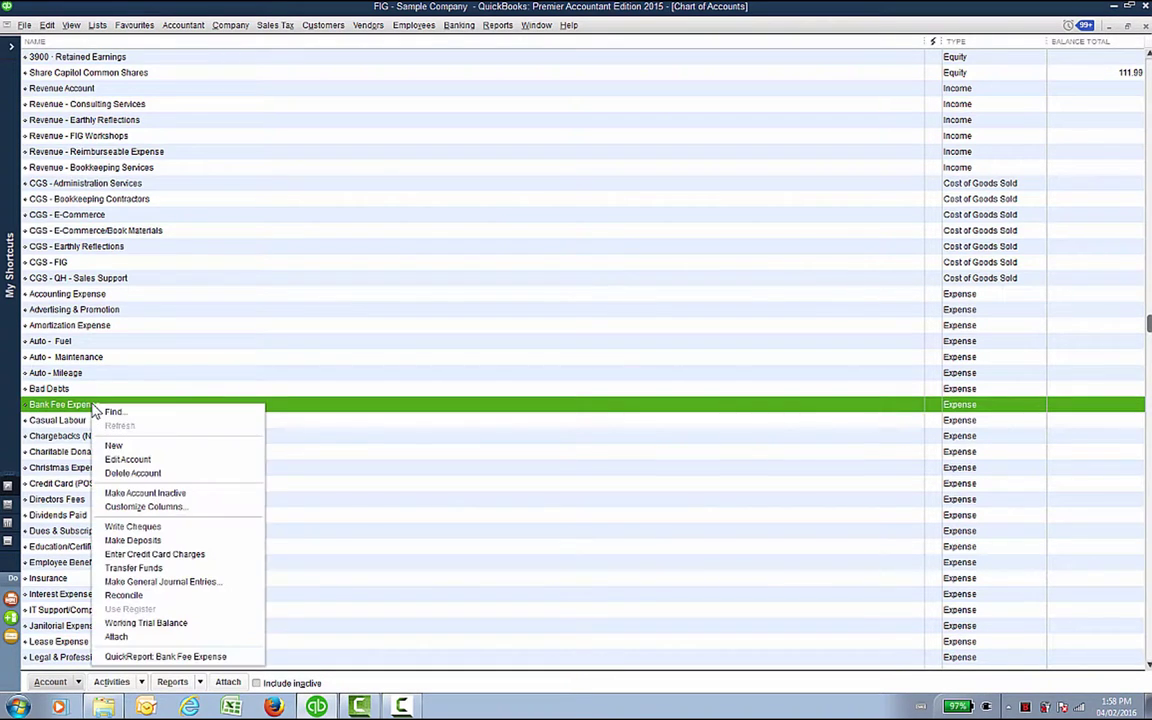
click(120, 459)
click(232, 100)
key(BackSpace)
key(BackSpace)
key(BackSpace)
key(BackSpace)
key(BackSpace)
key(BackSpace)
key(BackSpace)
key(BackSpace)
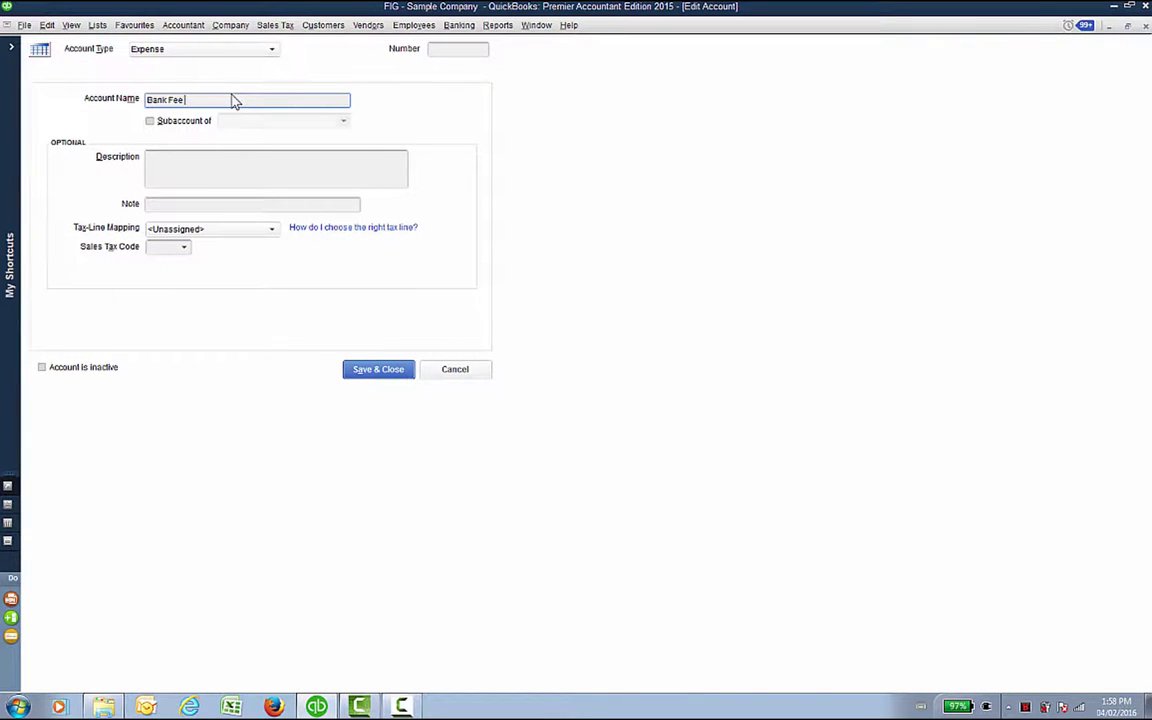
text(s)
click(378, 370)
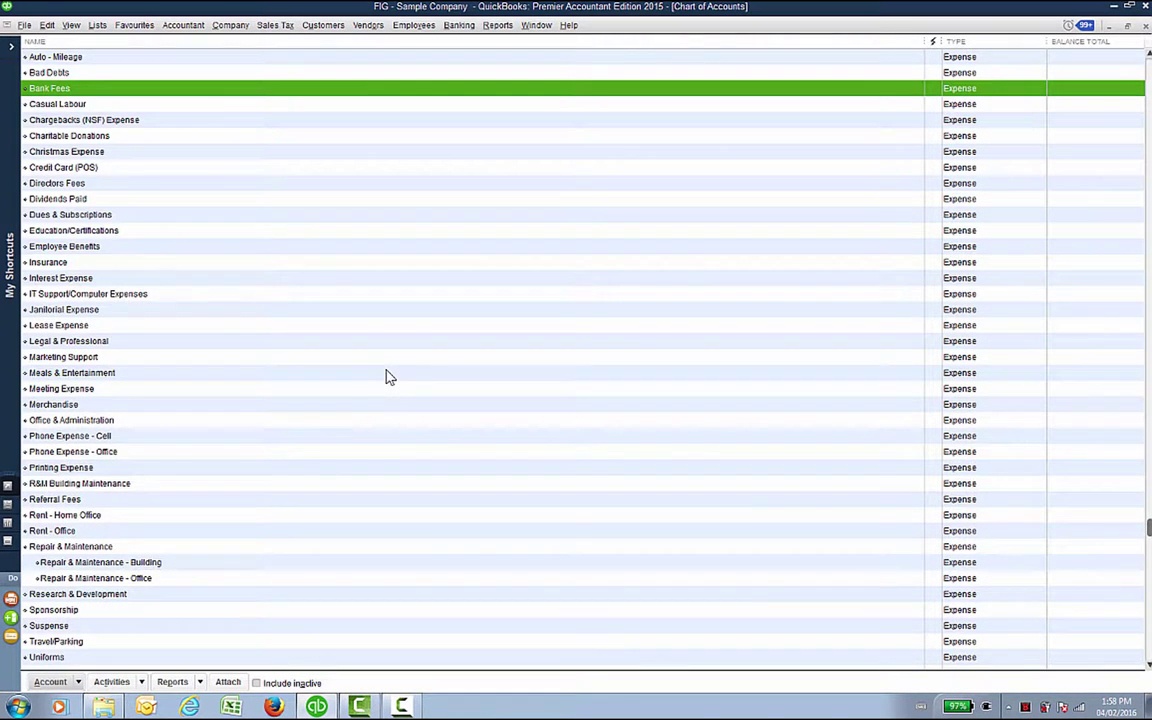
scroll(390, 377, up, 2)
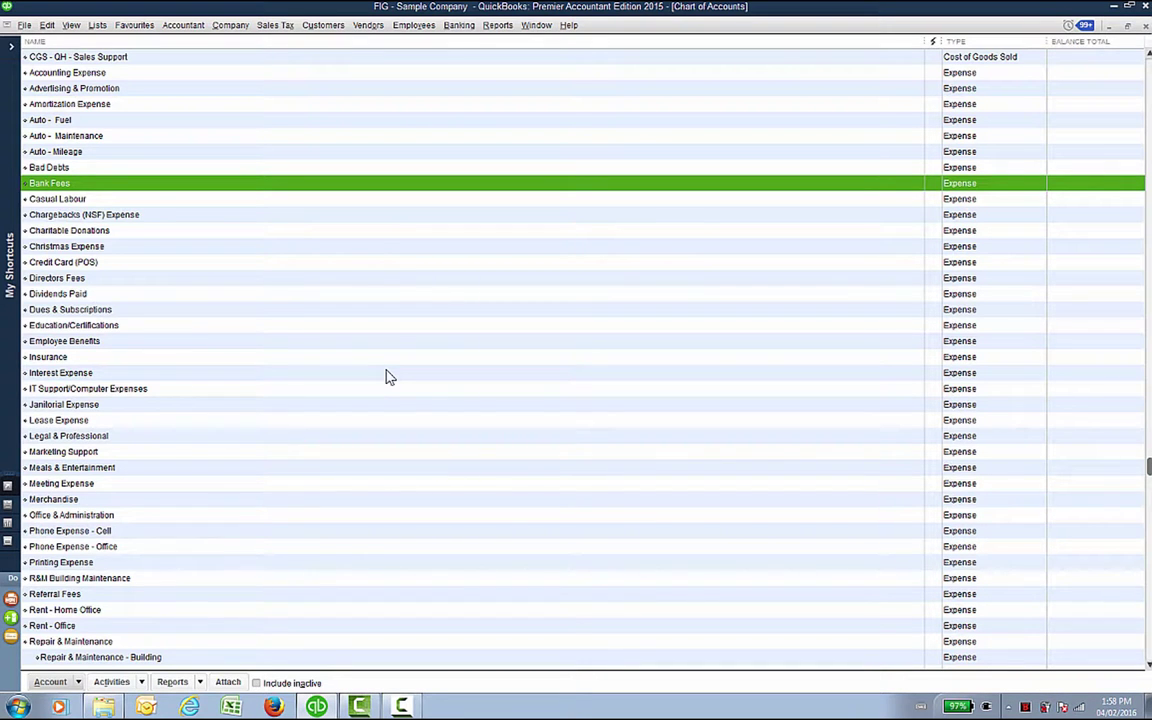
scroll(222, 299, up, 6)
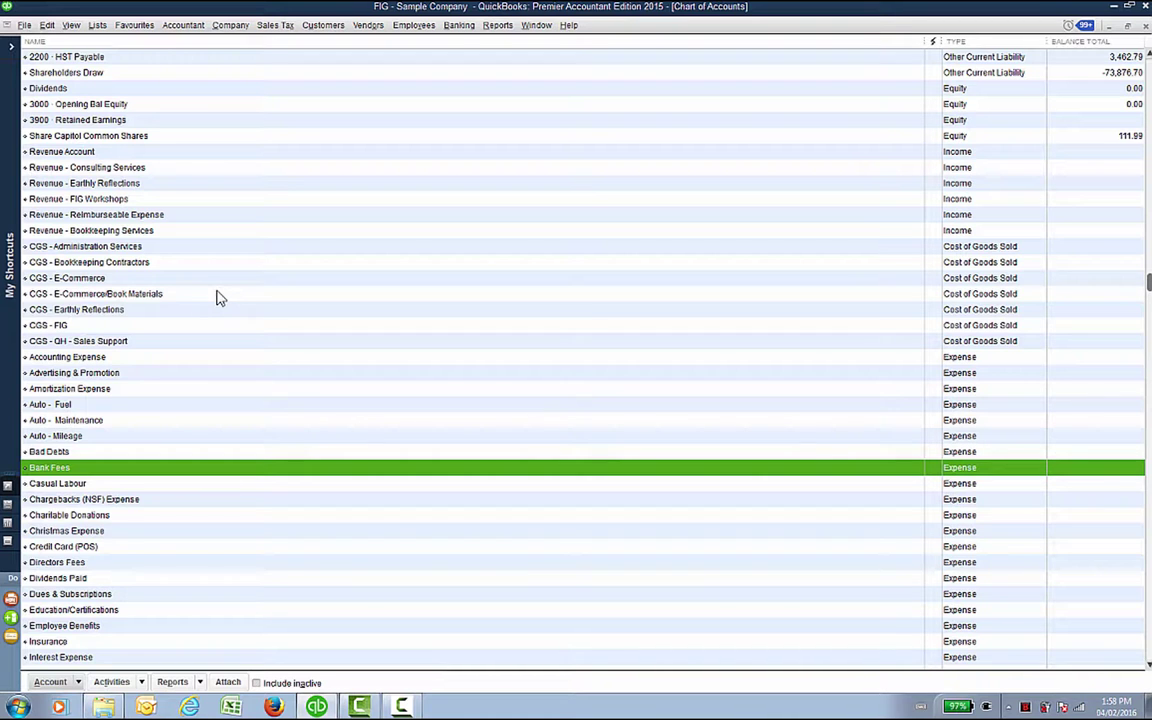
scroll(220, 298, up, 1)
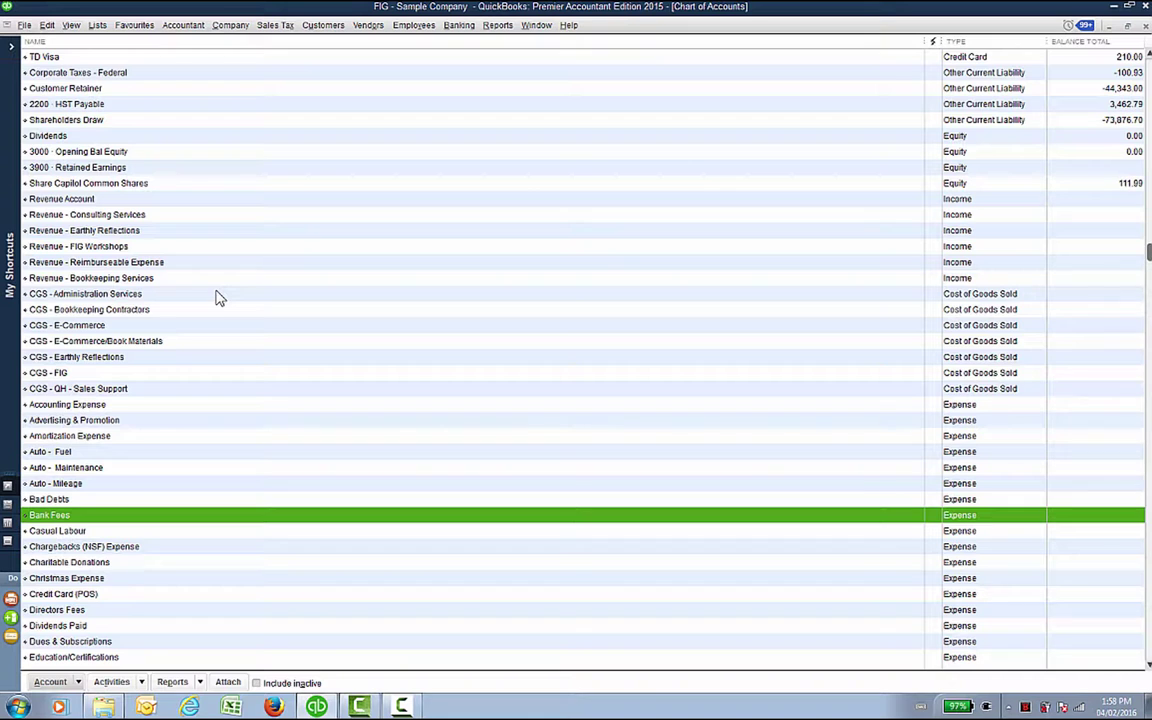
click(112, 197)
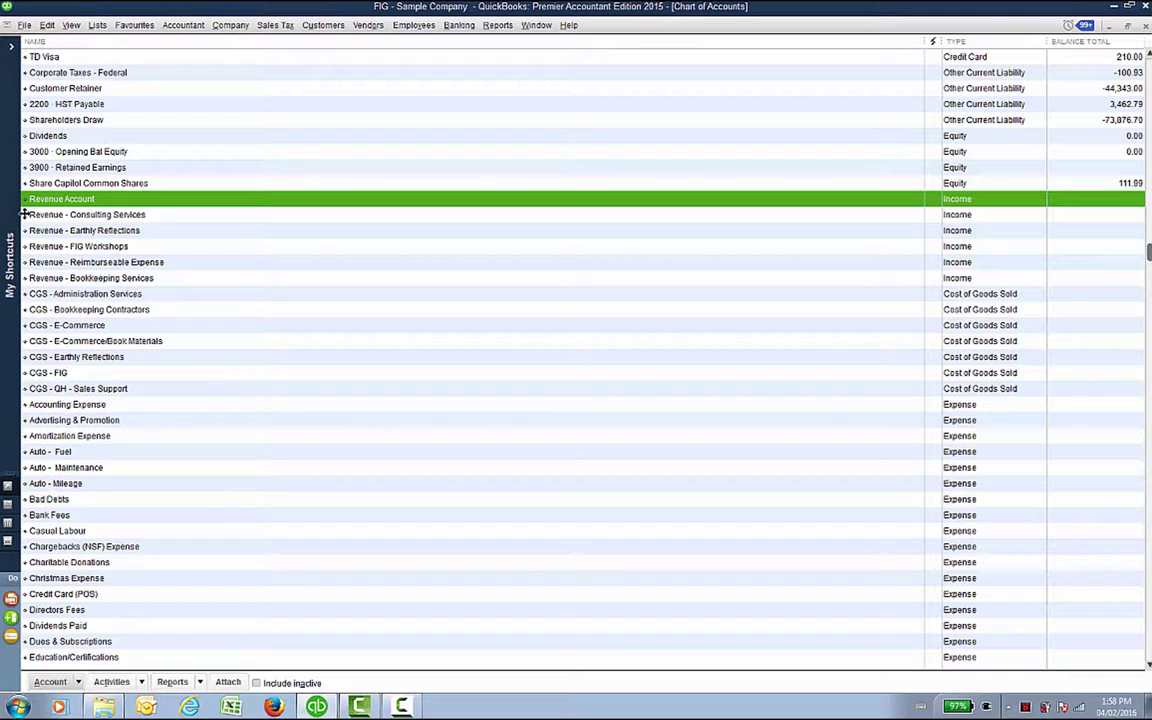
Step: Nest Consulting Services, Earthly Reflections, Reimburseable Expense and Bookkeeping Services under Revenue Account
drag(24, 214, 33, 214)
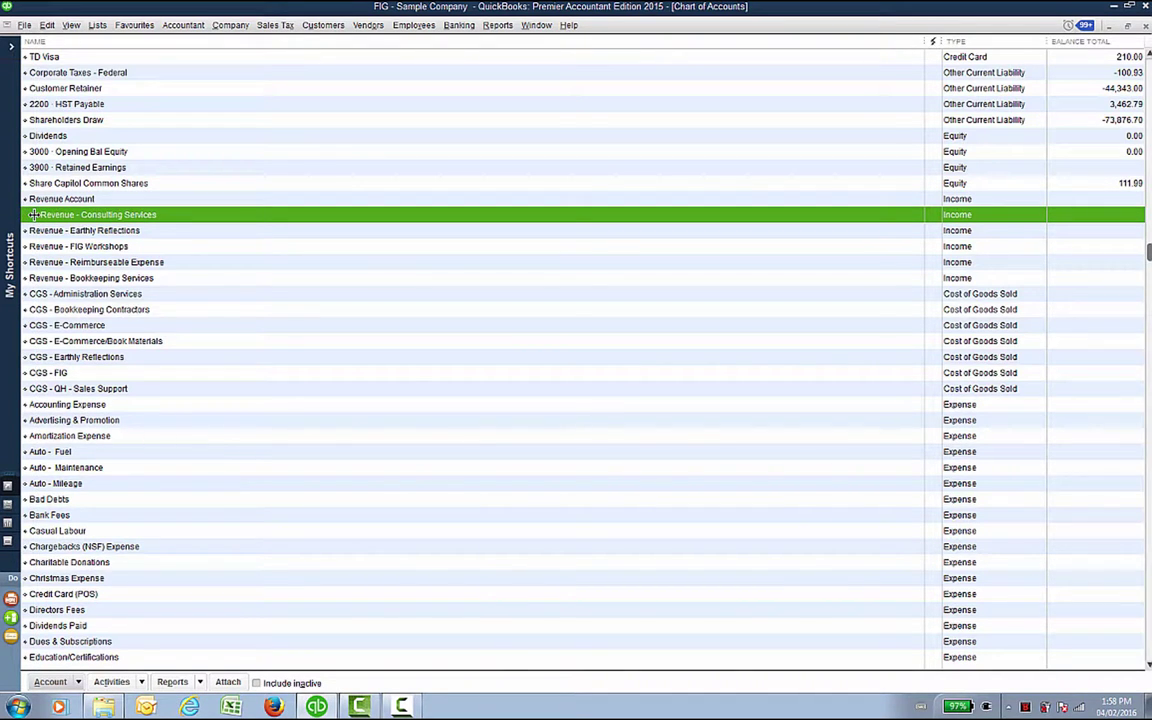
click(22, 230)
mouse_move(22, 230)
mouse_down()
mouse_move(25, 204)
mouse_move(27, 222)
mouse_move(31, 212)
mouse_up()
click(33, 262)
drag(33, 262, 31, 212)
click(24, 278)
drag(24, 278, 31, 212)
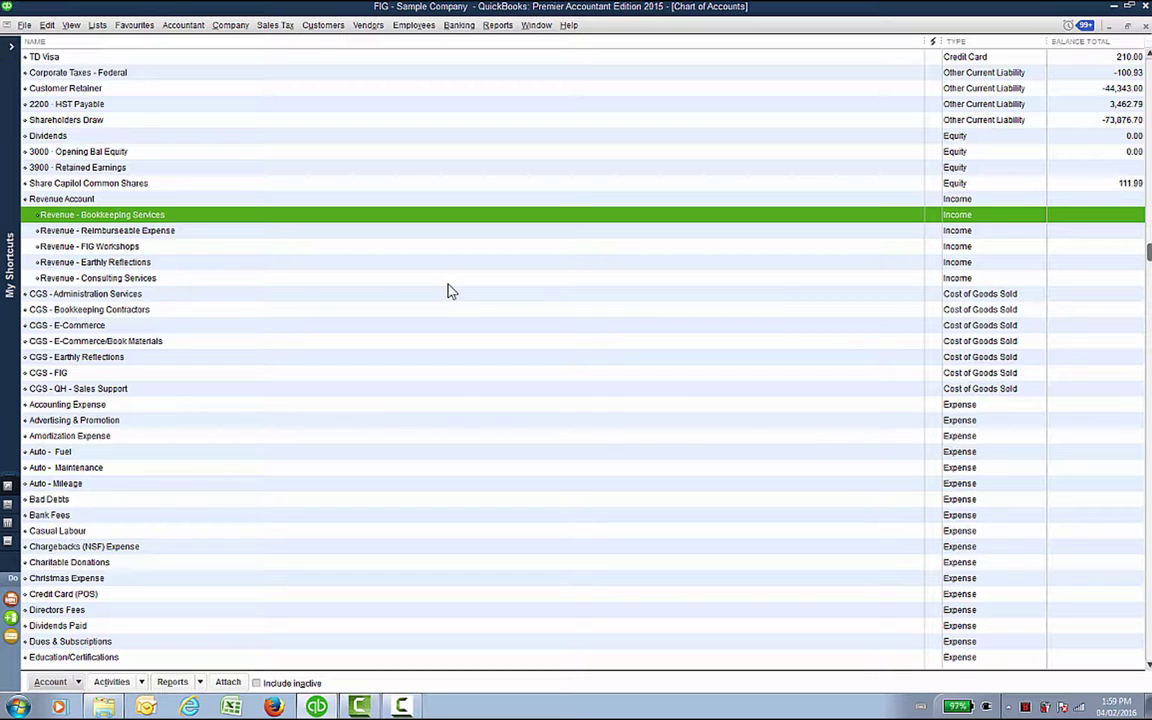
click(68, 200)
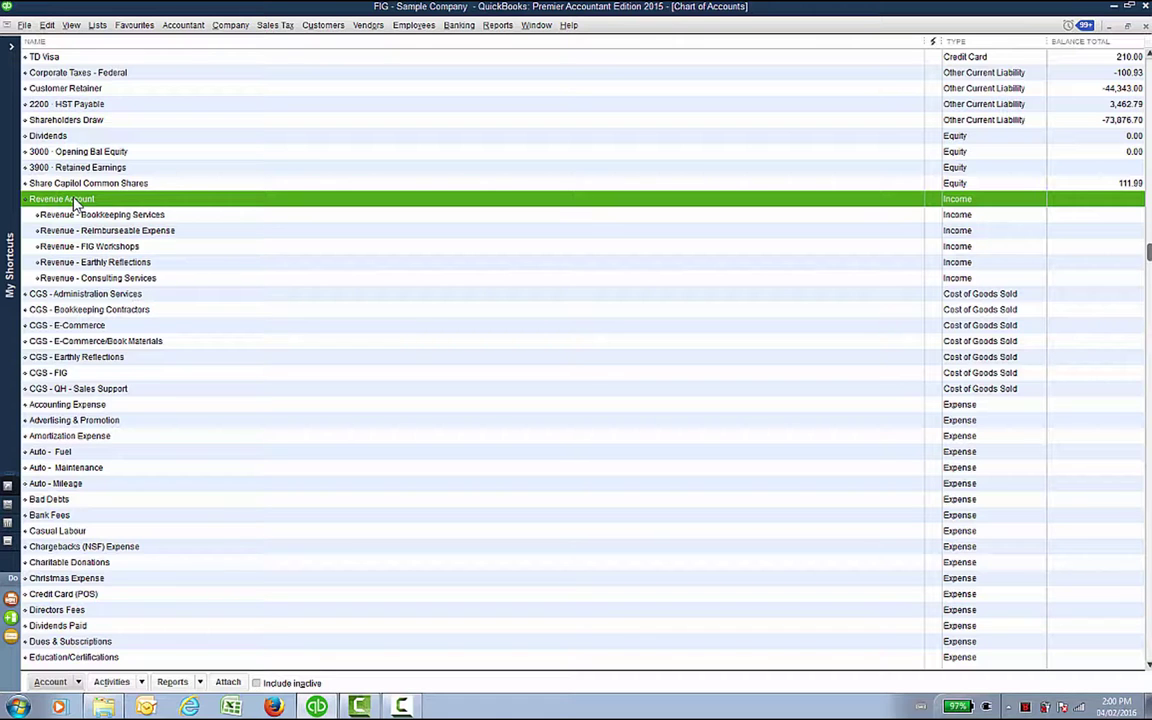
scroll(104, 558, down, 2)
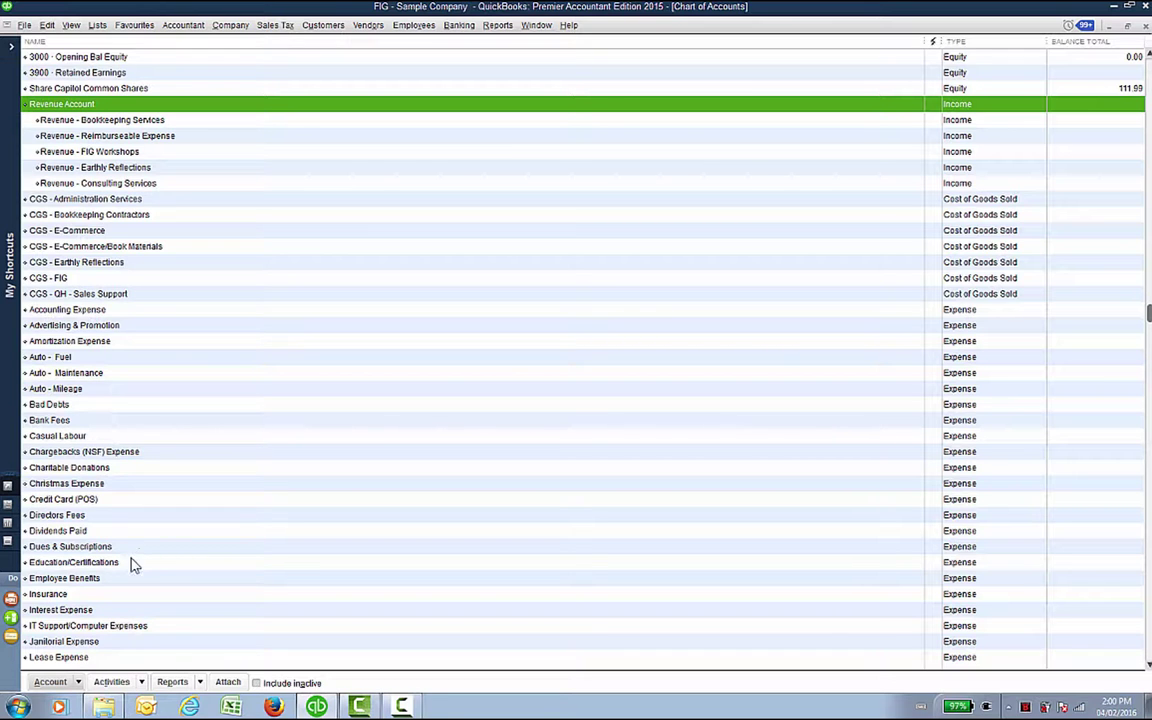
scroll(130, 567, up, 3)
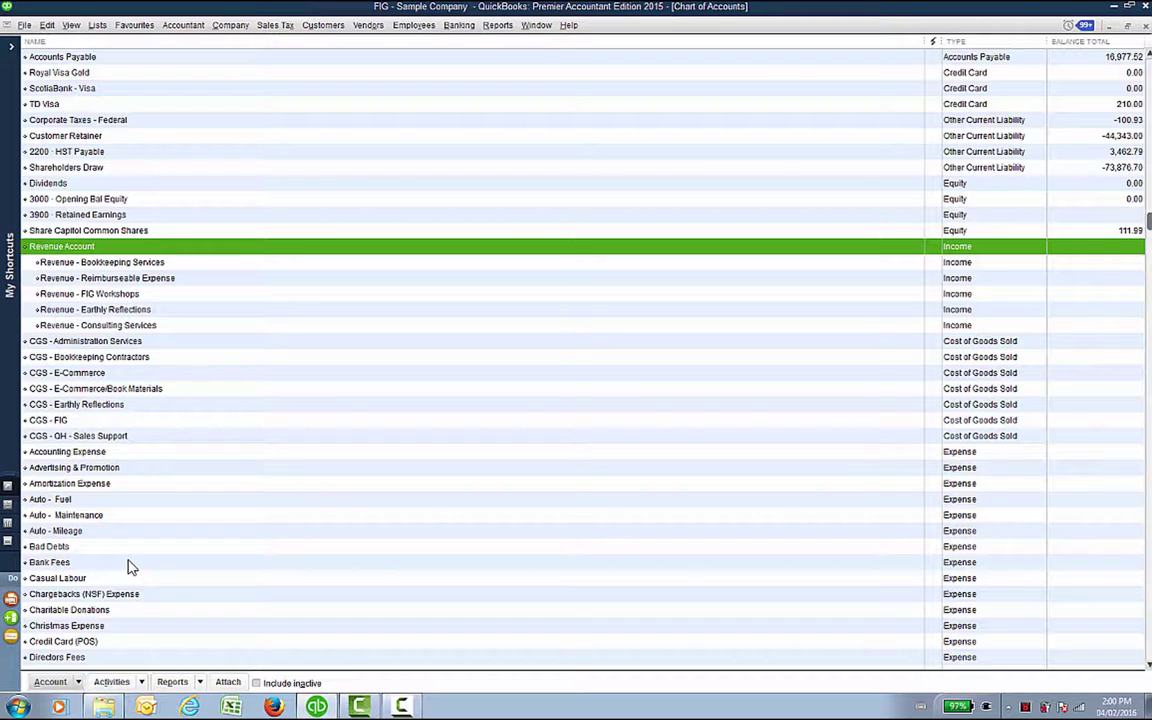
scroll(130, 567, down, 1)
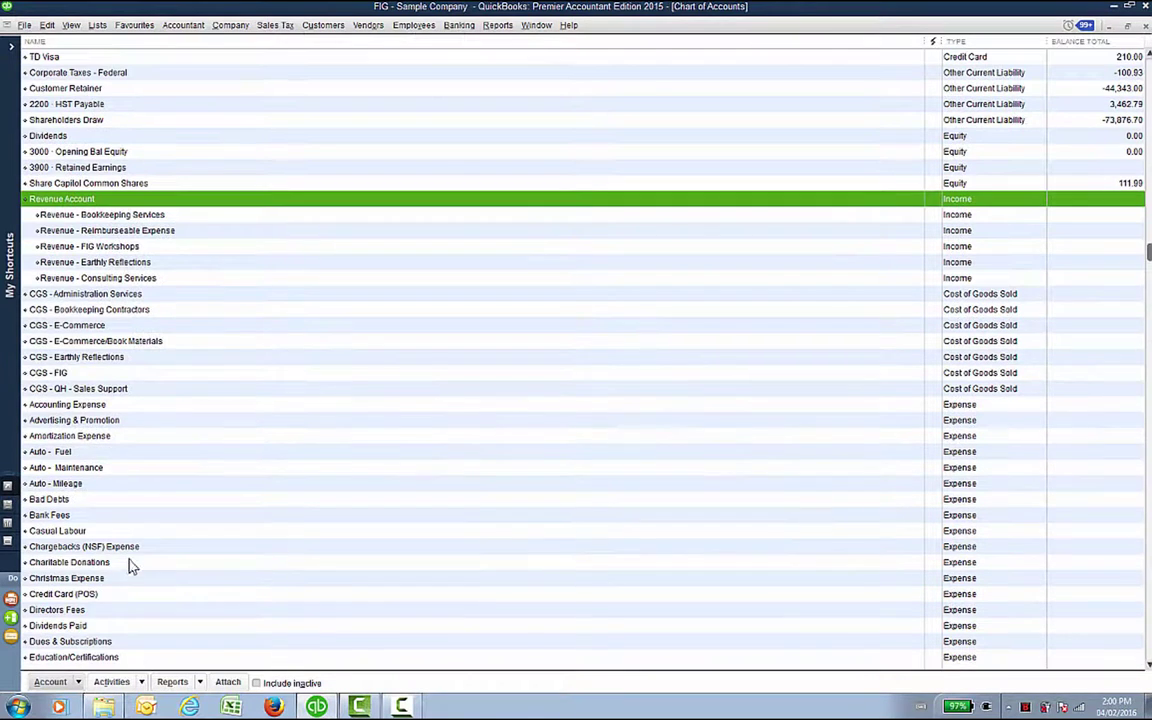
click(35, 452)
click(37, 470)
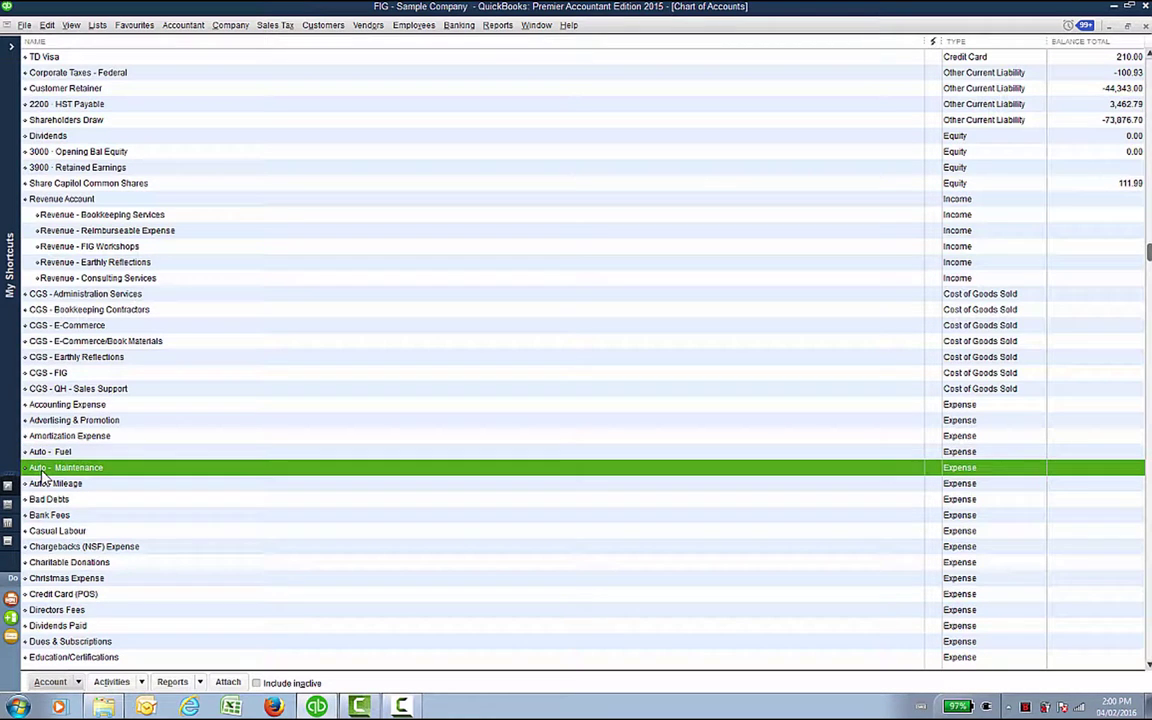
click(40, 485)
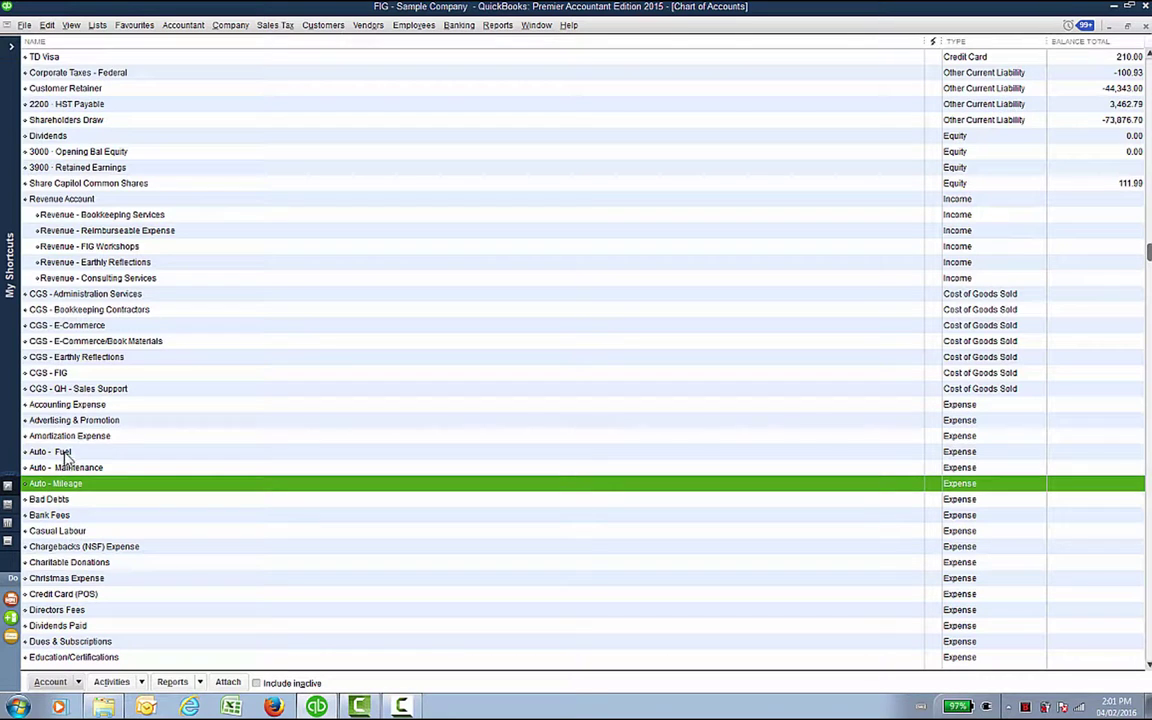
Step: Rename the Auto - Fuel expense account to 'Auto - Expenses' and save it
click(62, 455)
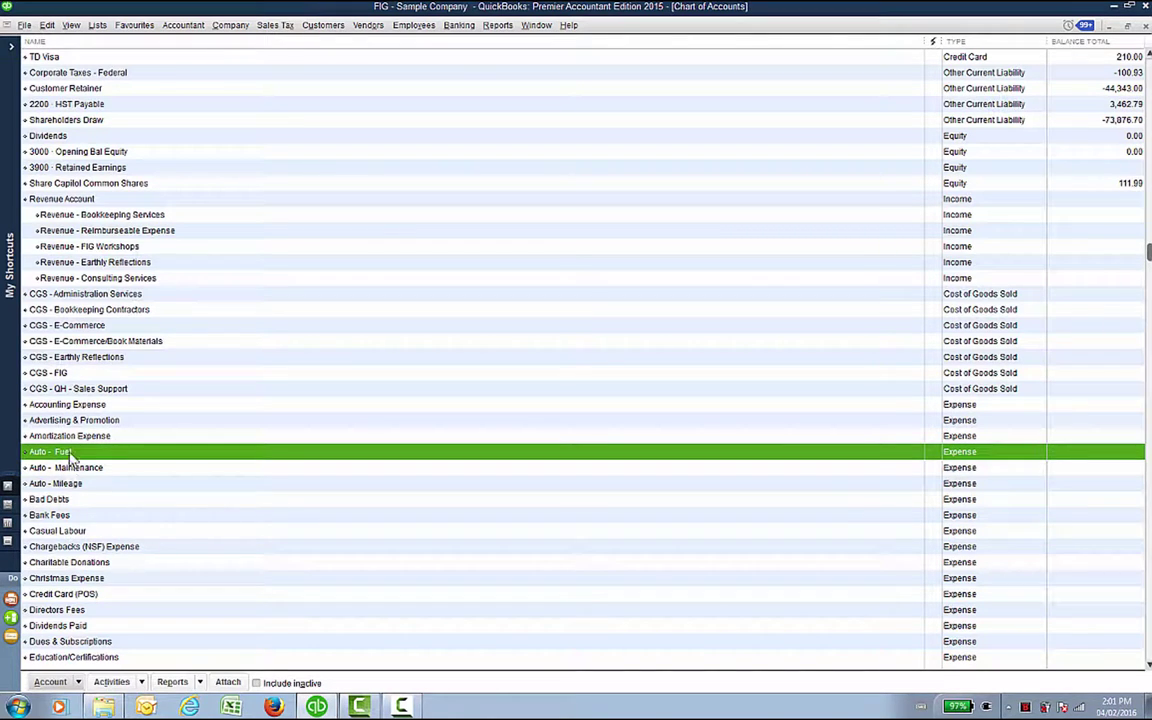
right_click(68, 453)
click(103, 509)
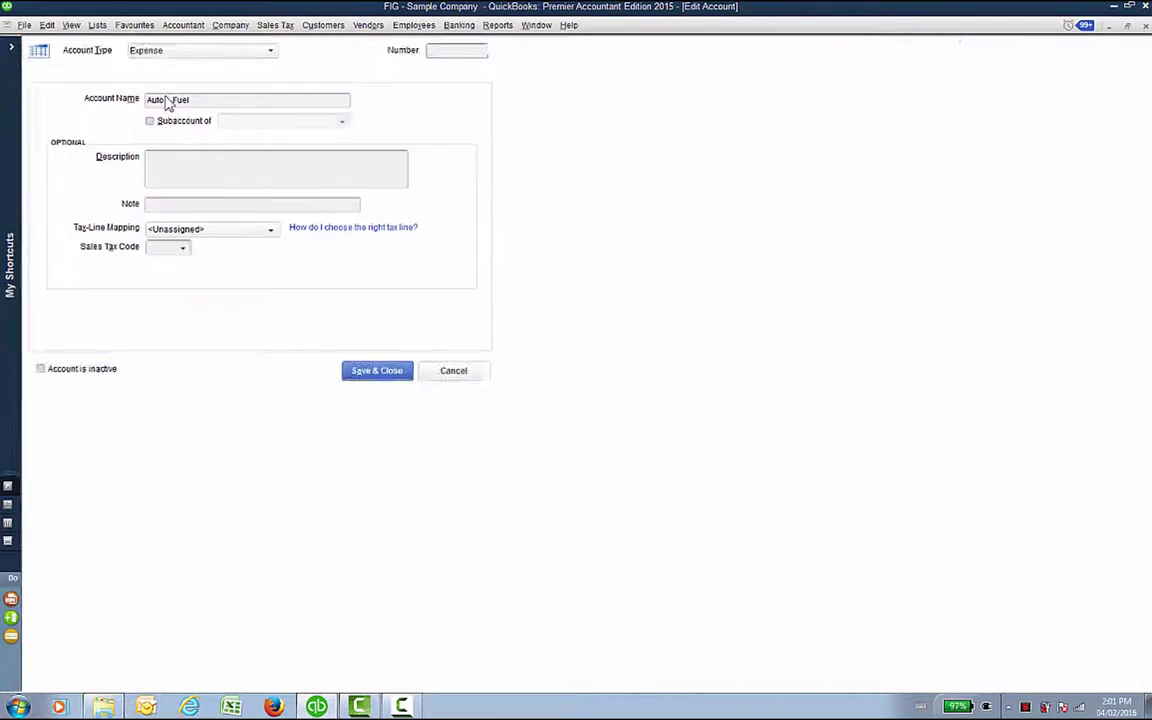
click(205, 99)
key(BackSpace)
key(BackSpace)
key(BackSpace)
key(BackSpace)
key(BackSpace)
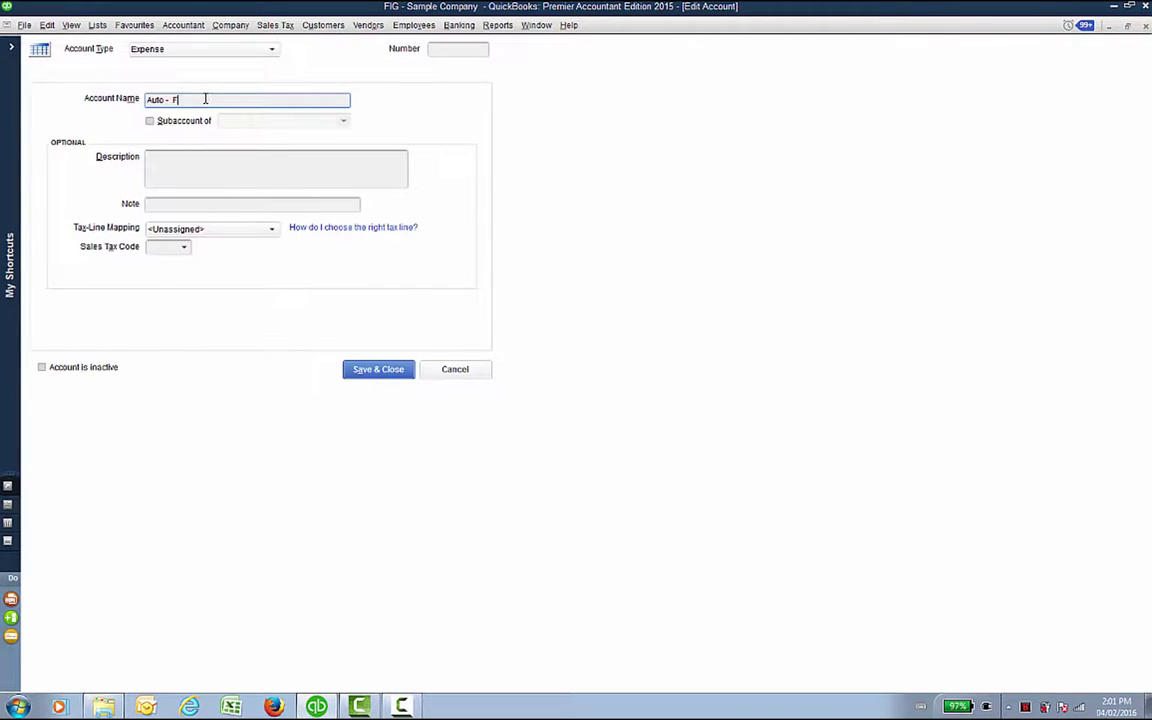
text(Expen)
key(BackSpace)
key(BackSpace)
key(BackSpace)
key(BackSpace)
key(BackSpace)
text(Expenses)
click(380, 371)
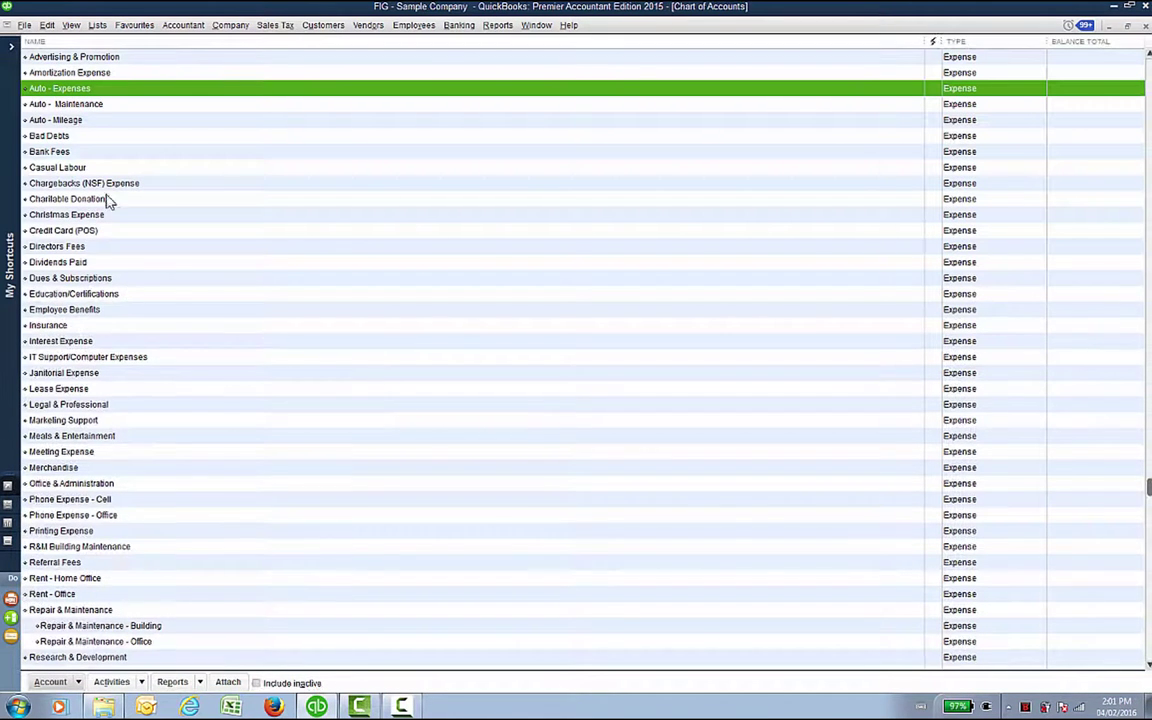
Step: Rename Auto - Maintenance to 'Auto - Expenses', approve the merge and enter the closing-date password
click(53, 106)
right_click(53, 108)
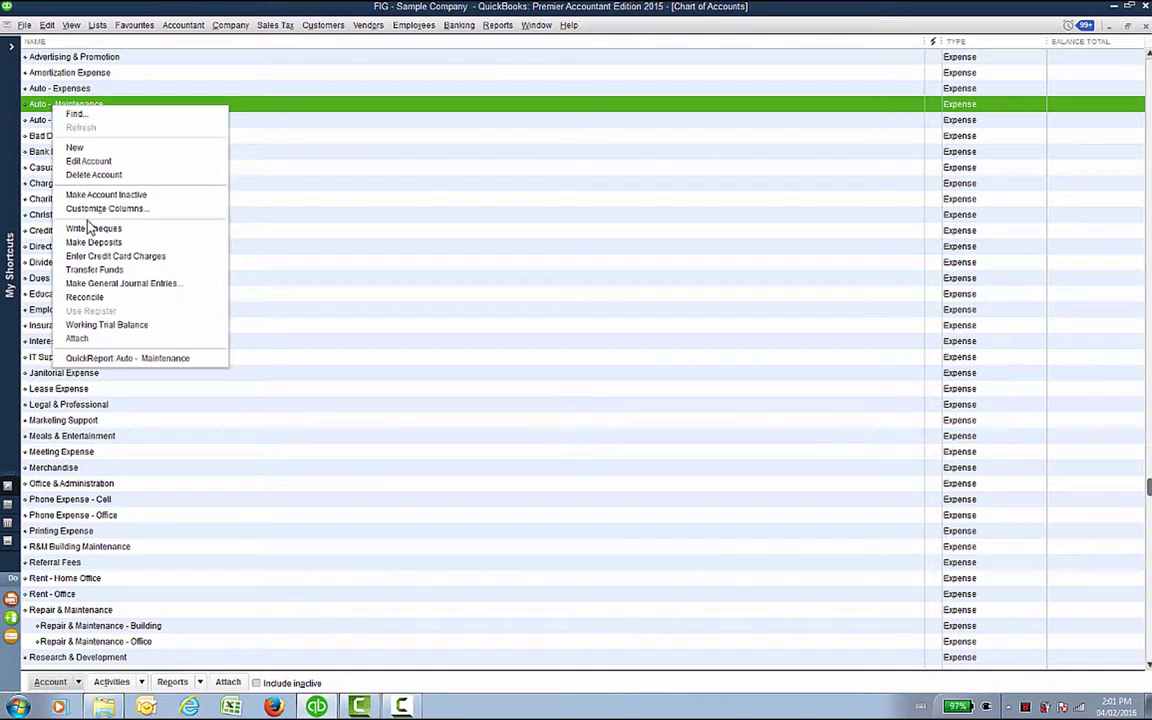
click(75, 160)
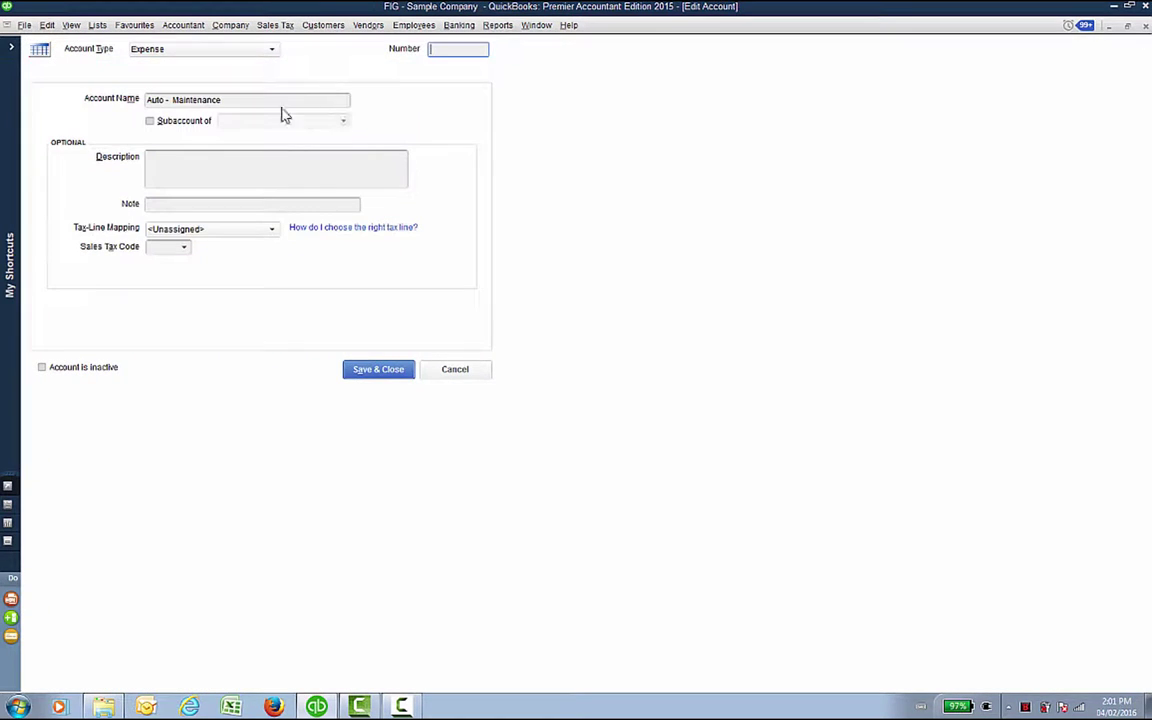
drag(249, 98, 146, 126)
text(Expenses)
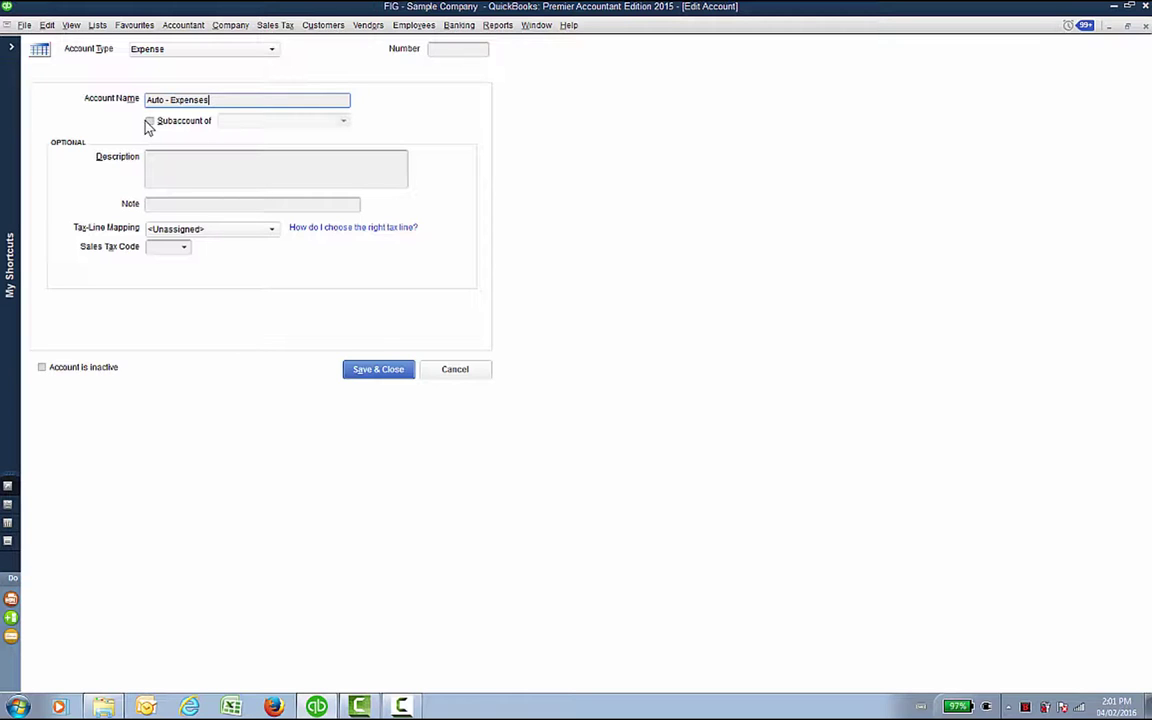
click(396, 374)
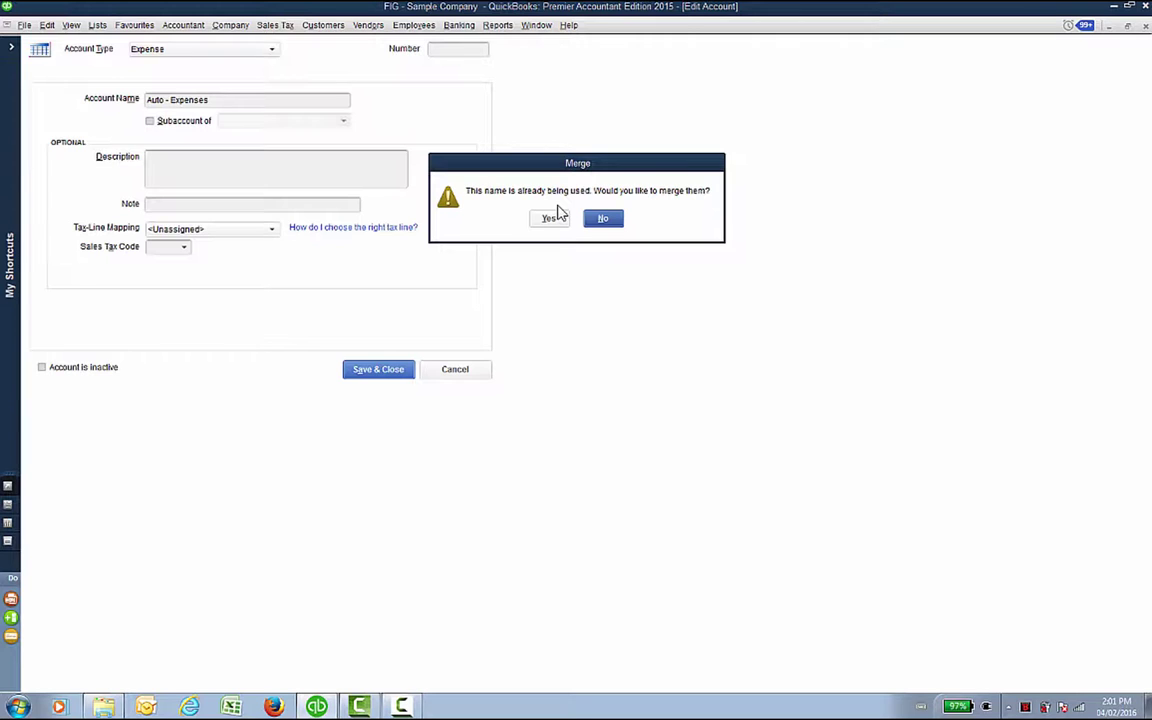
click(551, 216)
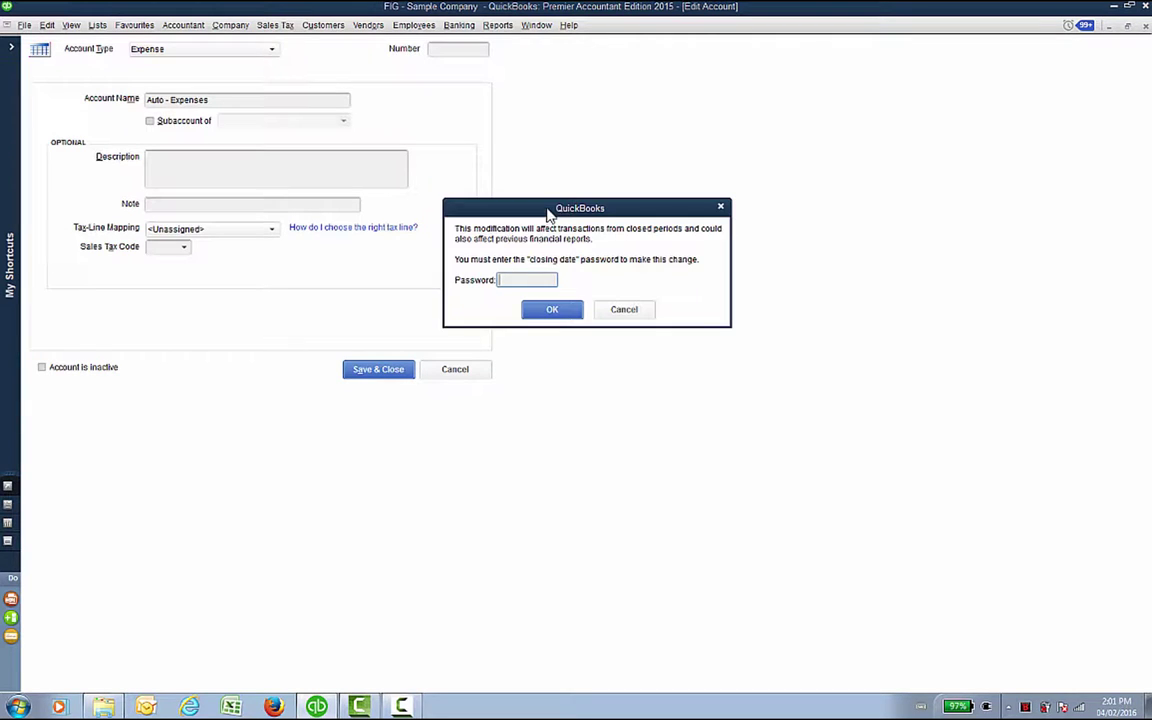
text(1234)
key(Return)
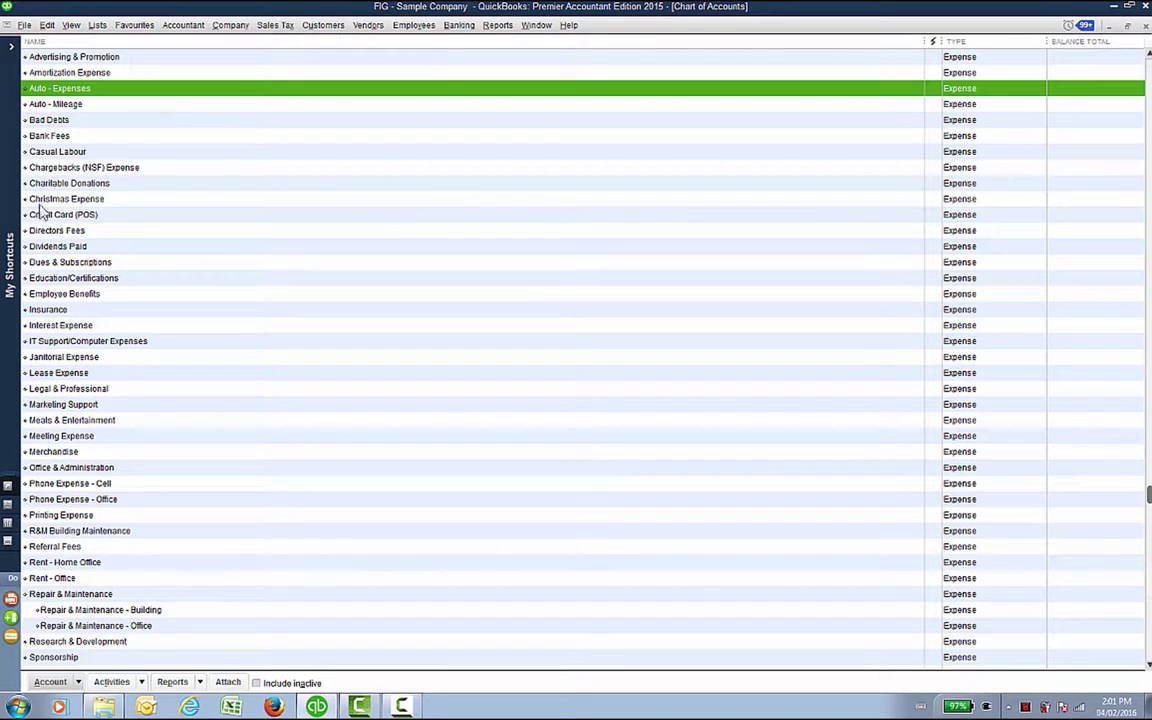
Step: Rename Auto - Mileage to 'Auto - Expense' and save it
click(70, 105)
right_click(72, 105)
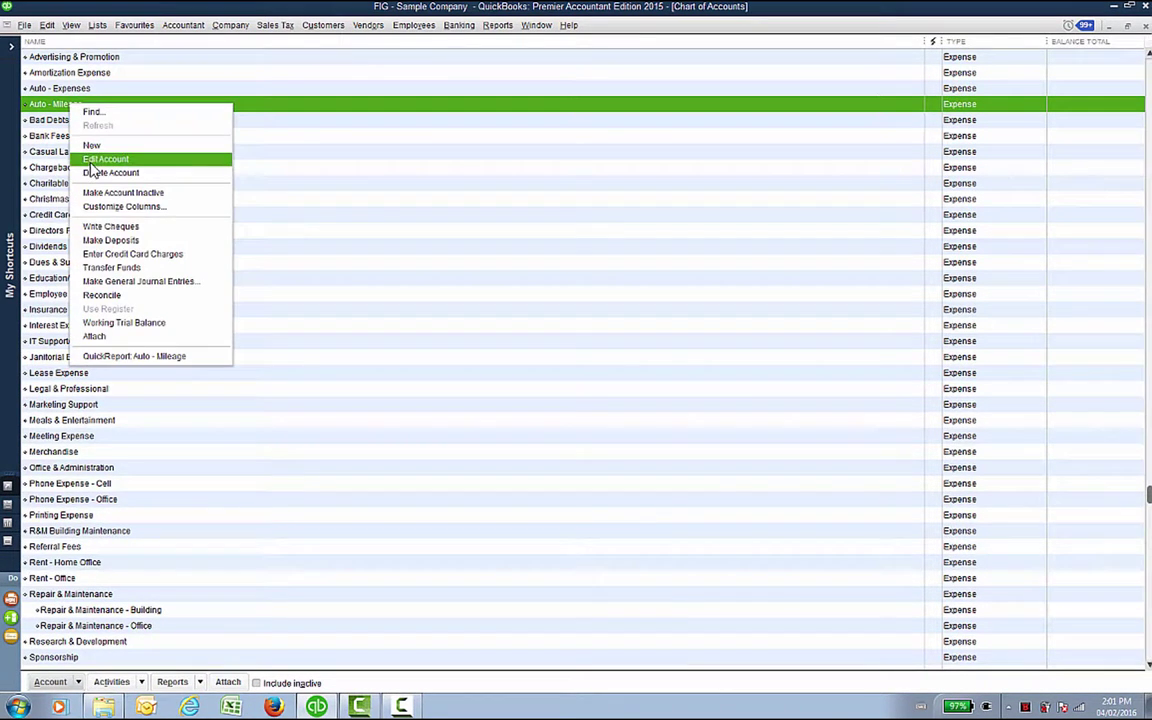
click(86, 157)
click(255, 100)
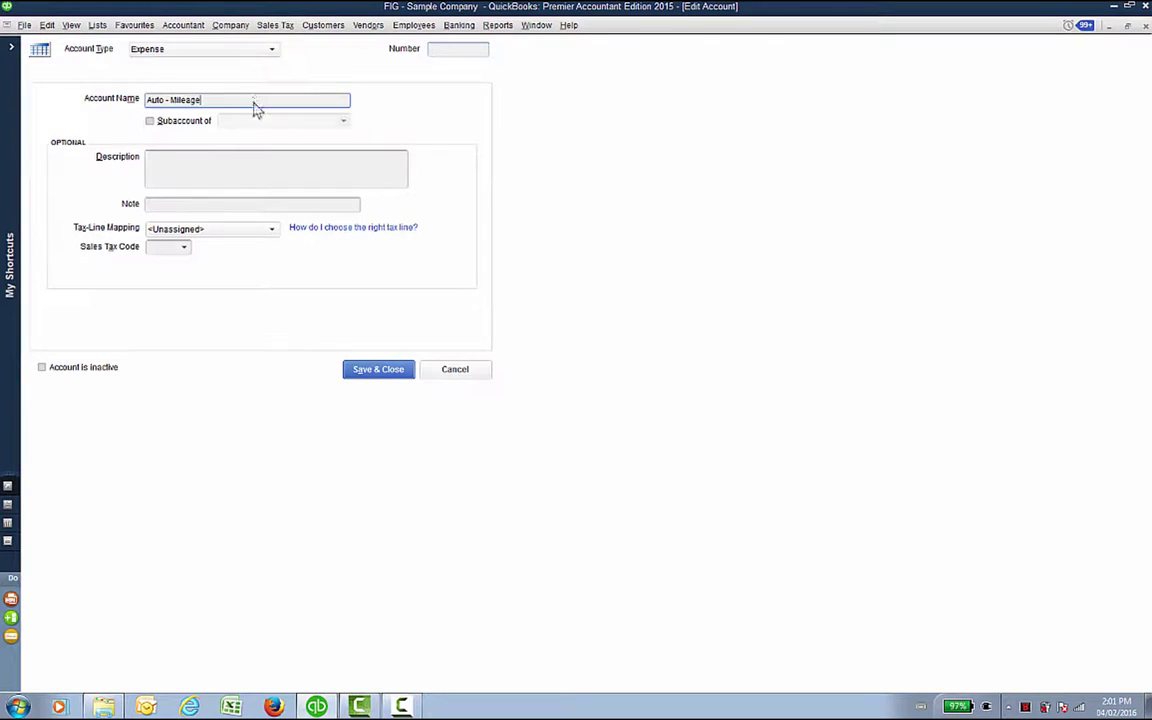
key(BackSpace)
key(BackSpace)
key(BackSpace)
key(BackSpace)
key(BackSpace)
key(BackSpace)
key(BackSpace)
text(Expense)
click(379, 372)
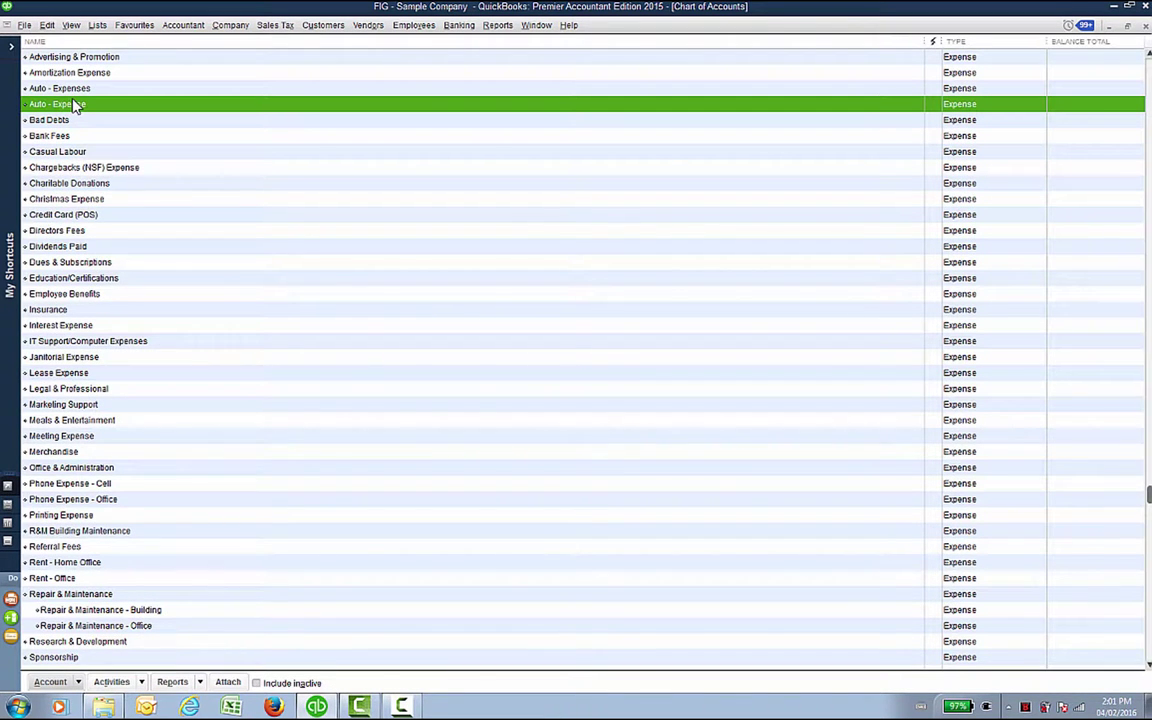
Step: Correct the name to 'Auto - Expenses', approve the merge and enter the closing-date password
right_click(73, 106)
click(86, 151)
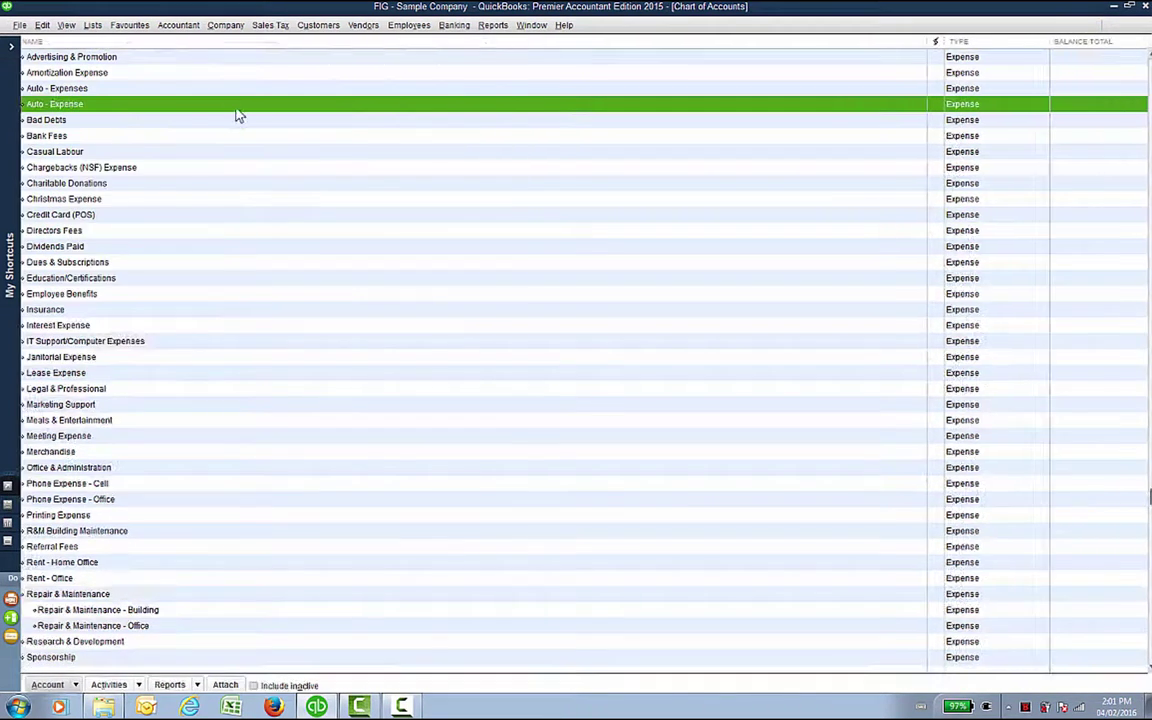
click(265, 103)
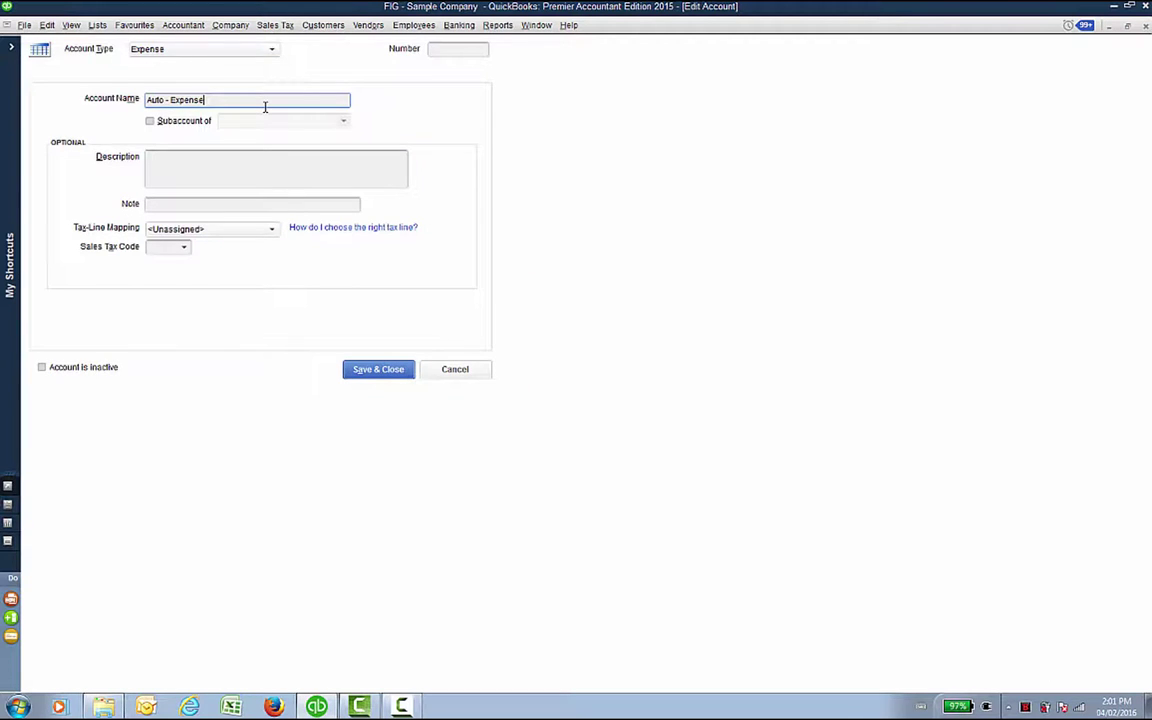
text(s)
click(398, 370)
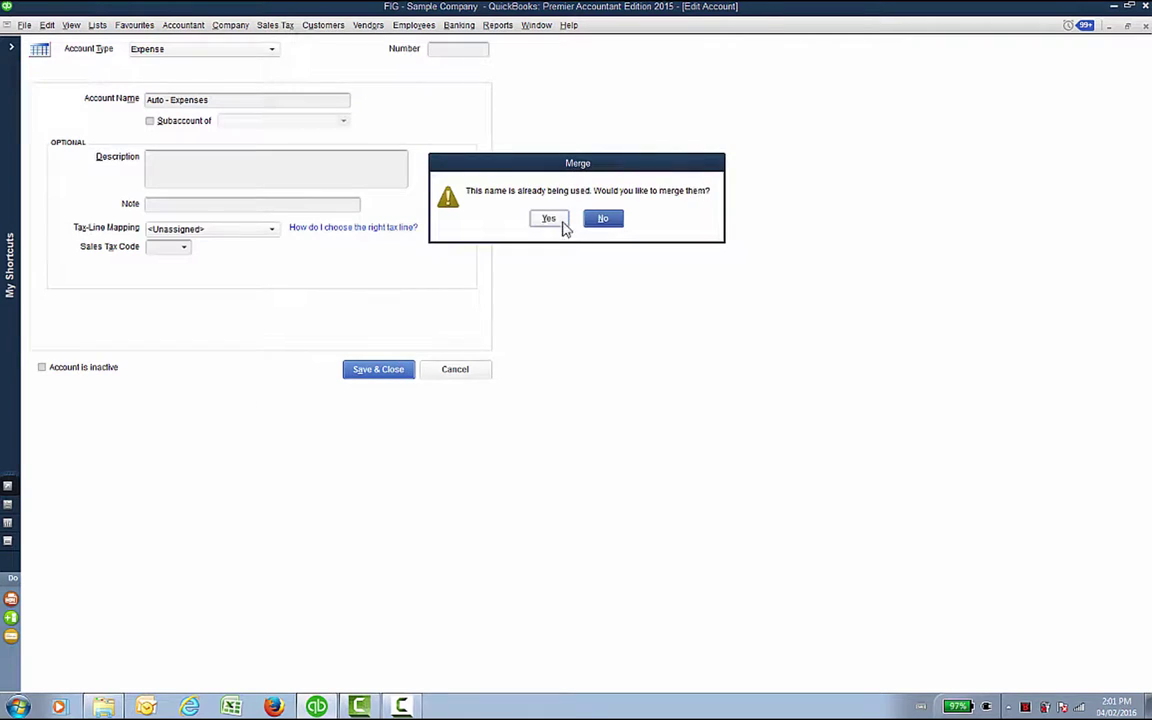
click(562, 222)
text(••)
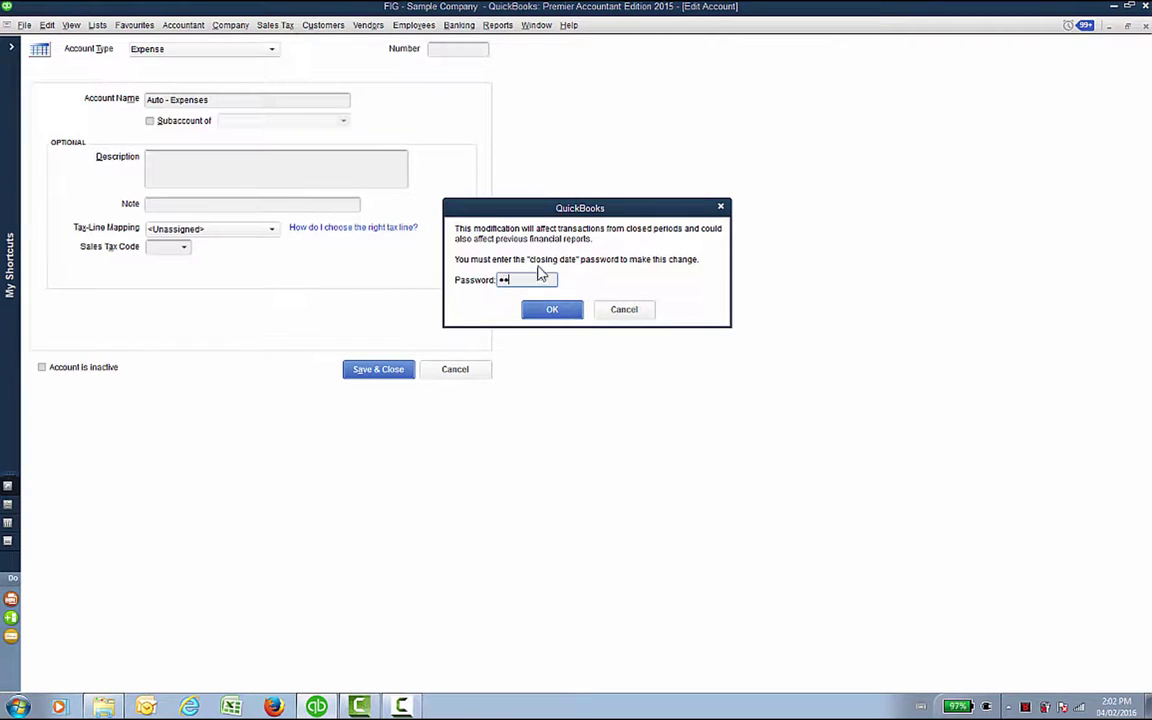
click(550, 310)
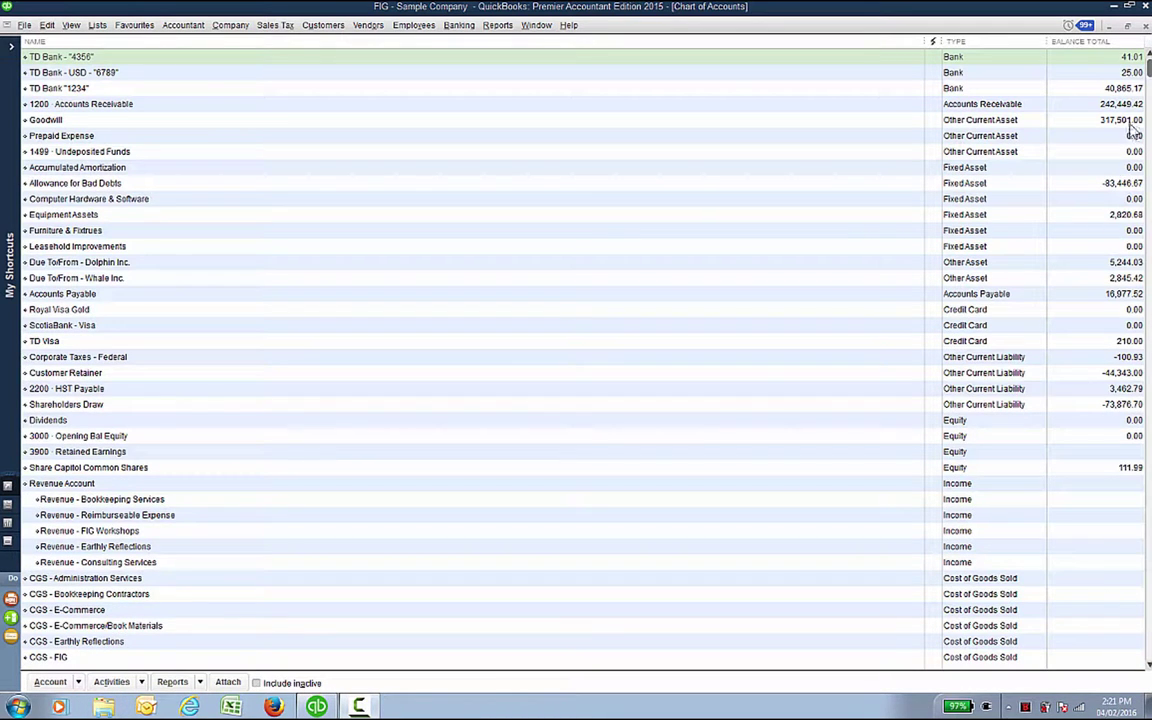
Step: Close the Chart of Accounts and open the Vendor Centre
click(1145, 25)
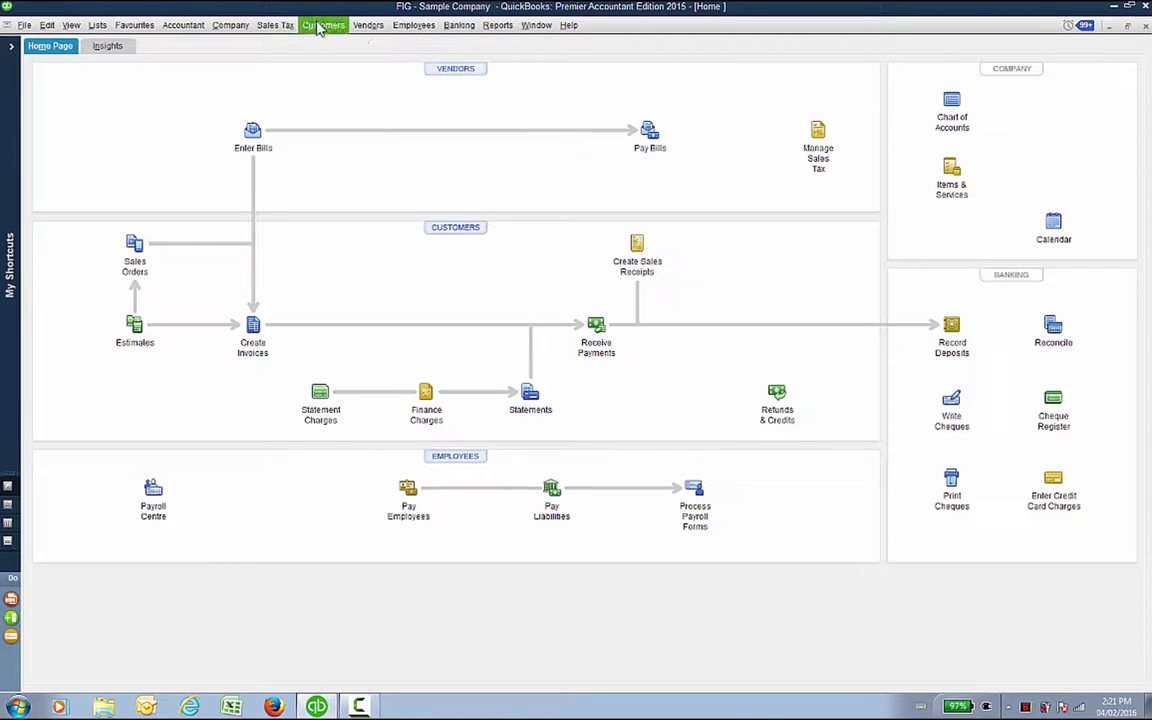
click(363, 30)
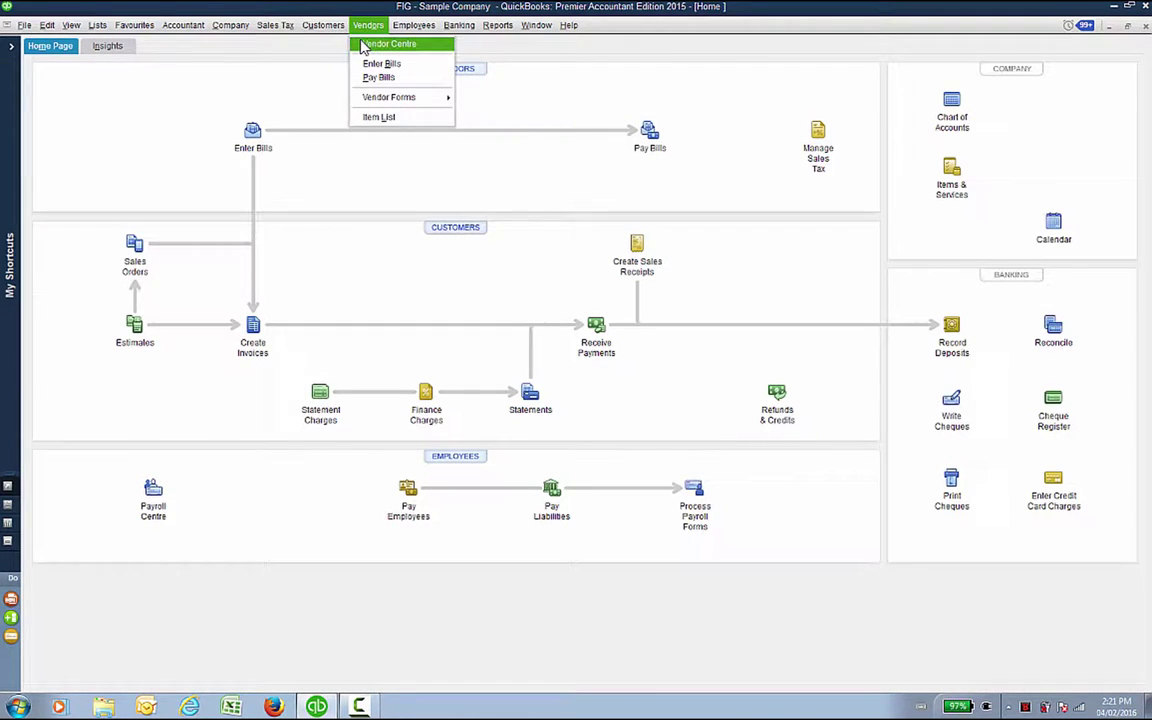
click(363, 46)
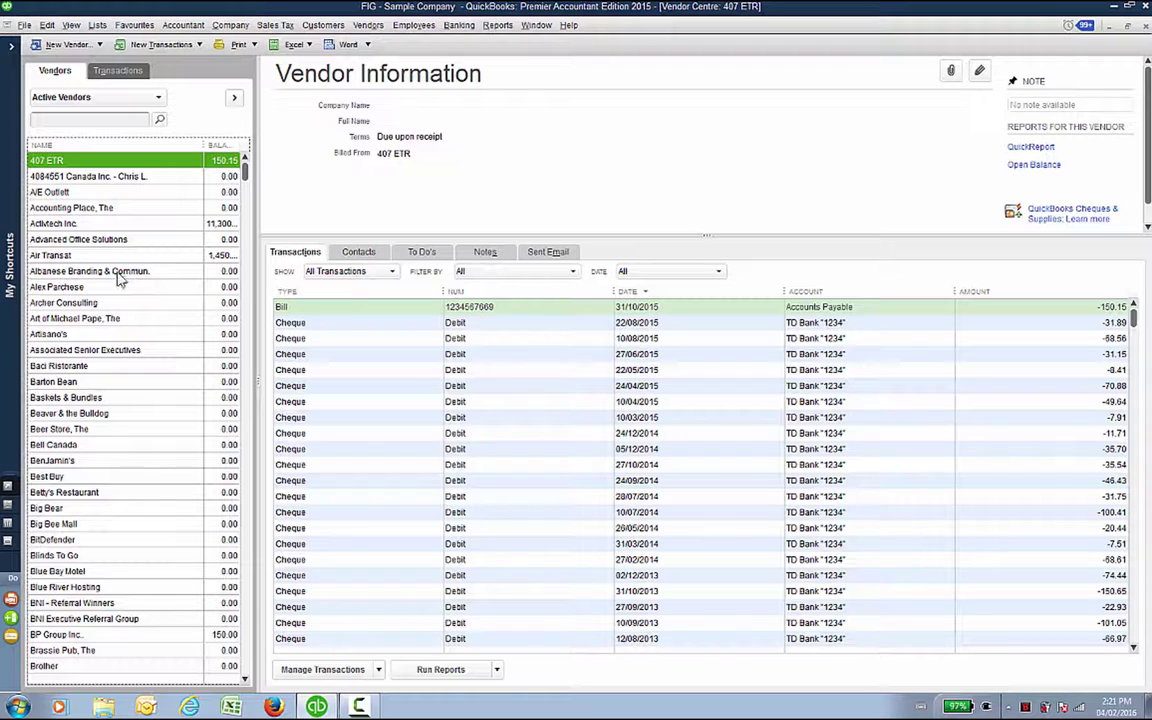
Step: Make the vendor Archer Consulting inactive
click(73, 304)
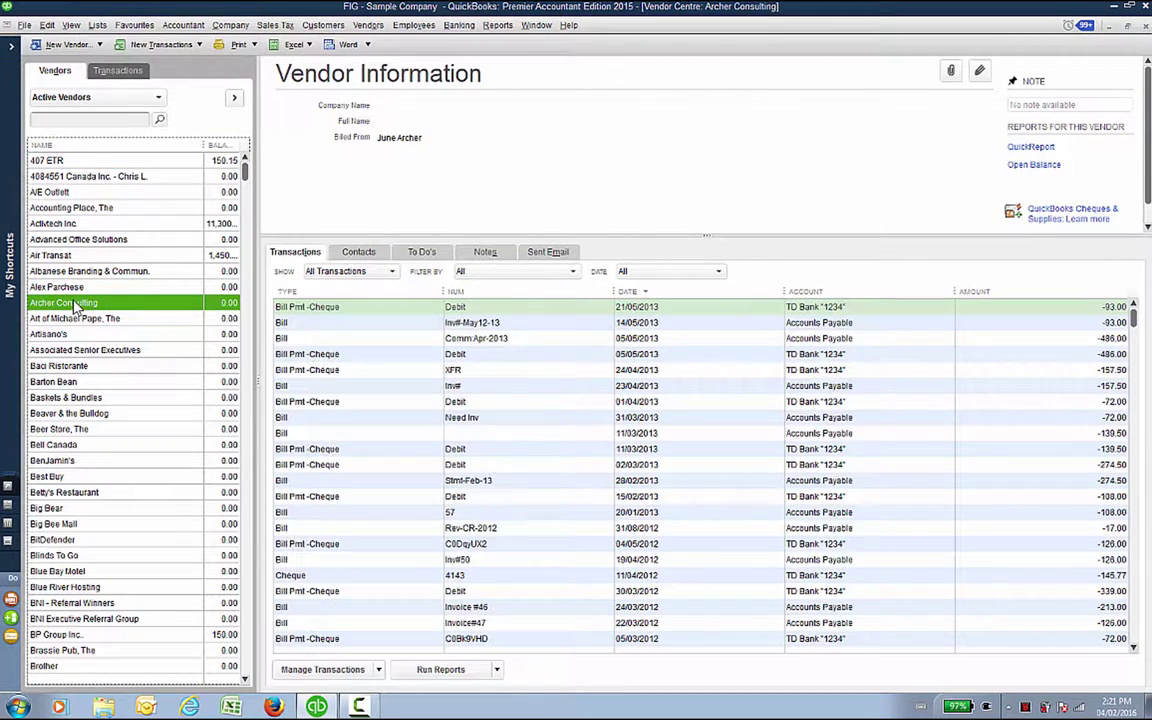
right_click(75, 306)
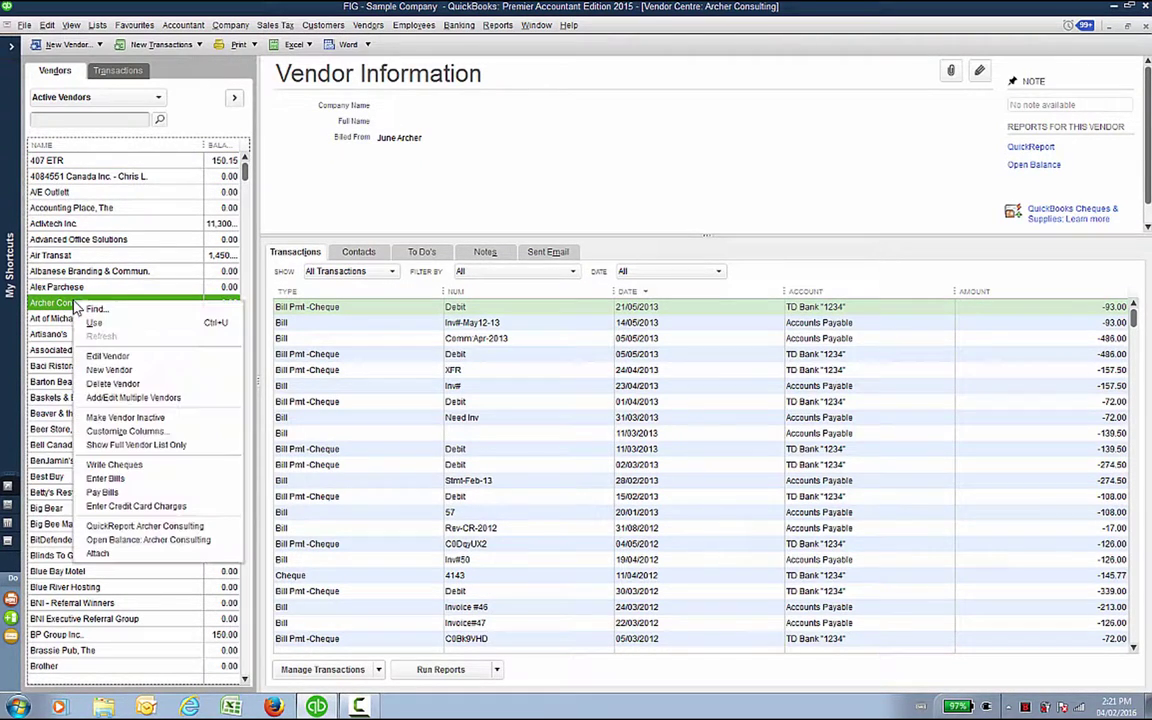
click(112, 418)
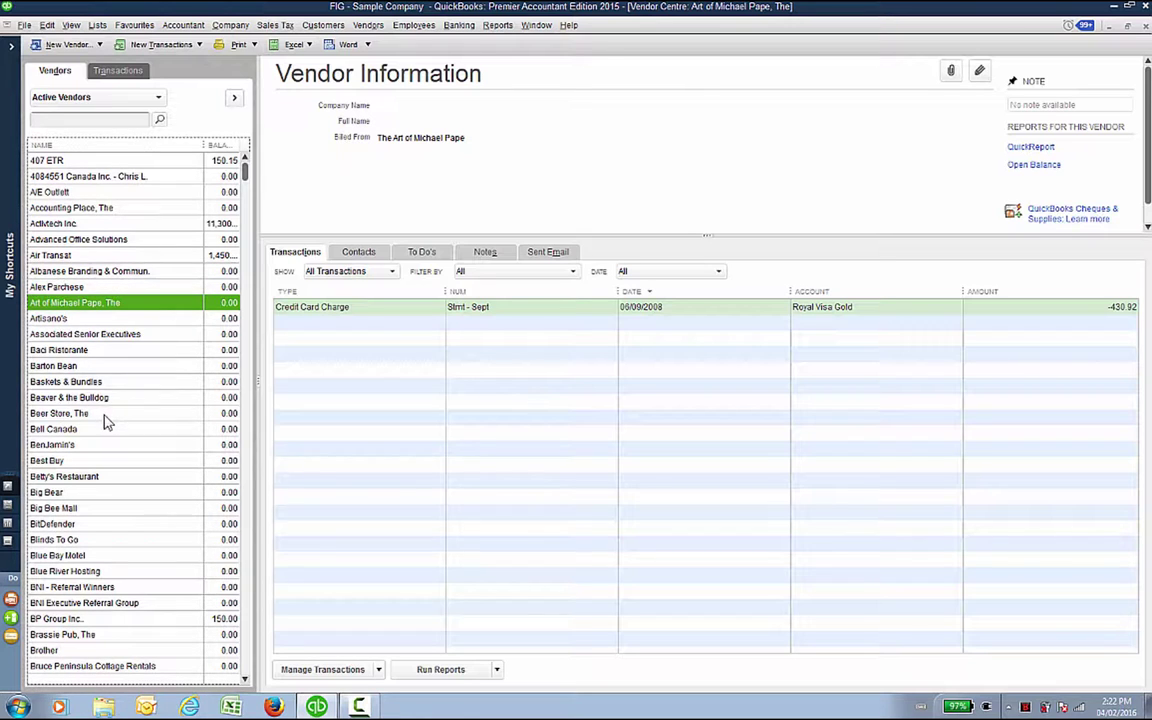
click(104, 416)
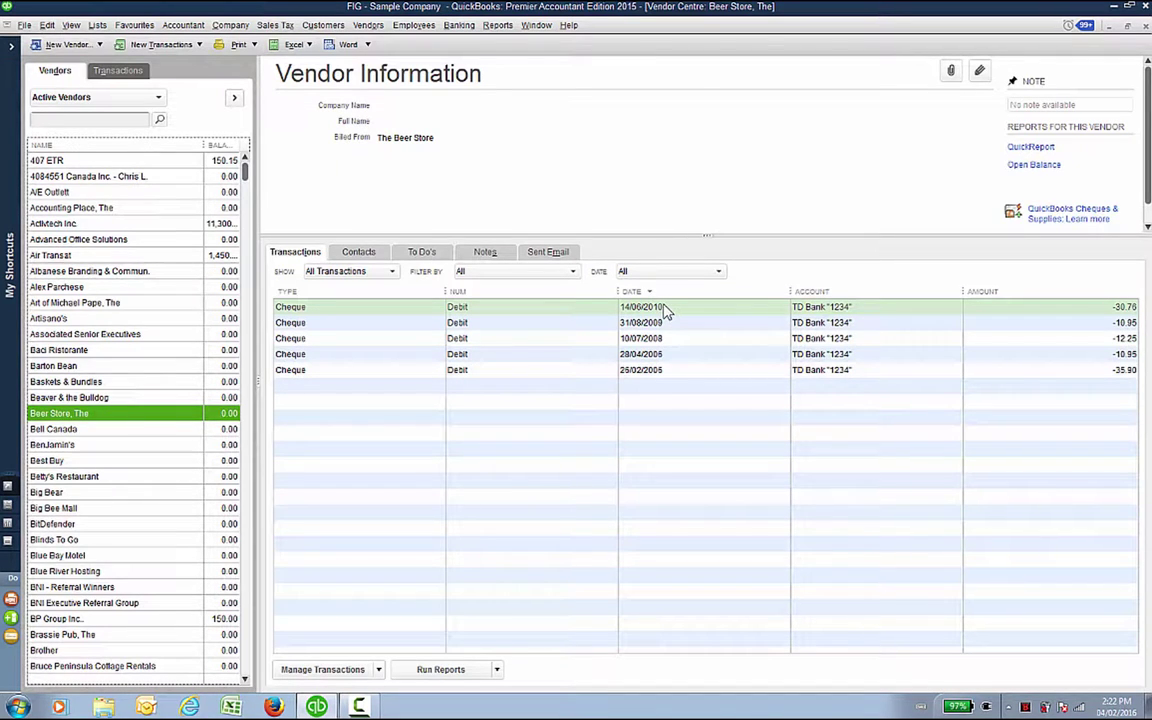
Step: Mark the vendor 'Beer Store, The' as inactive
right_click(110, 414)
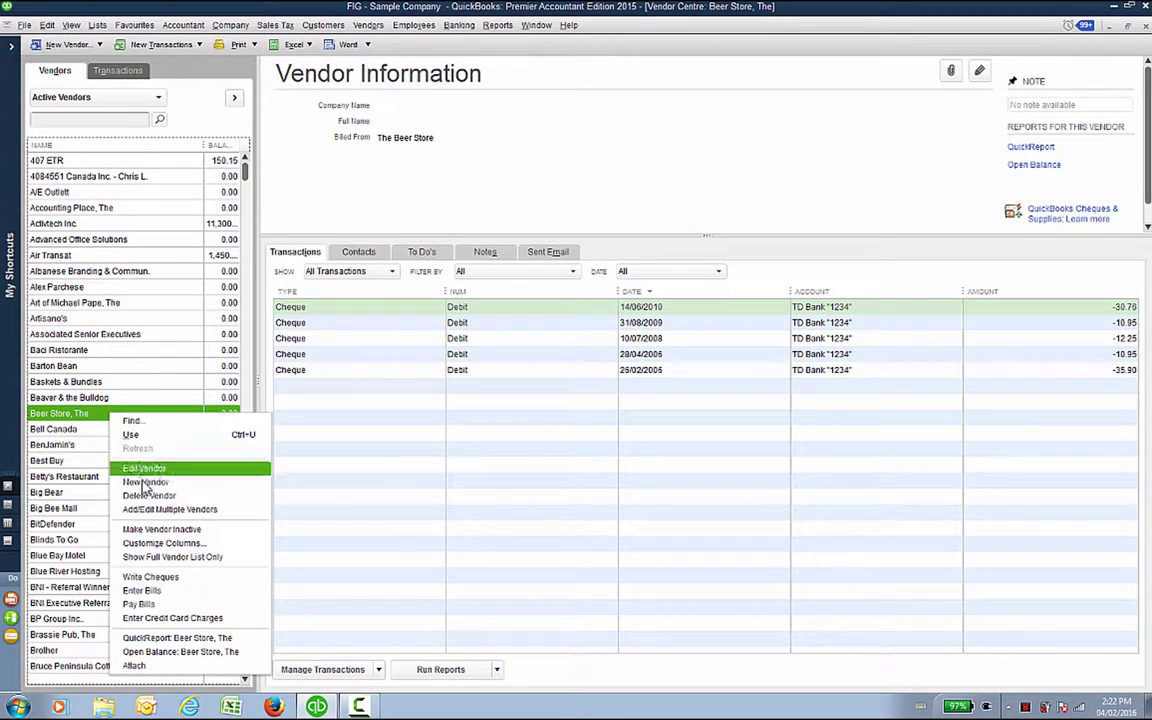
click(142, 530)
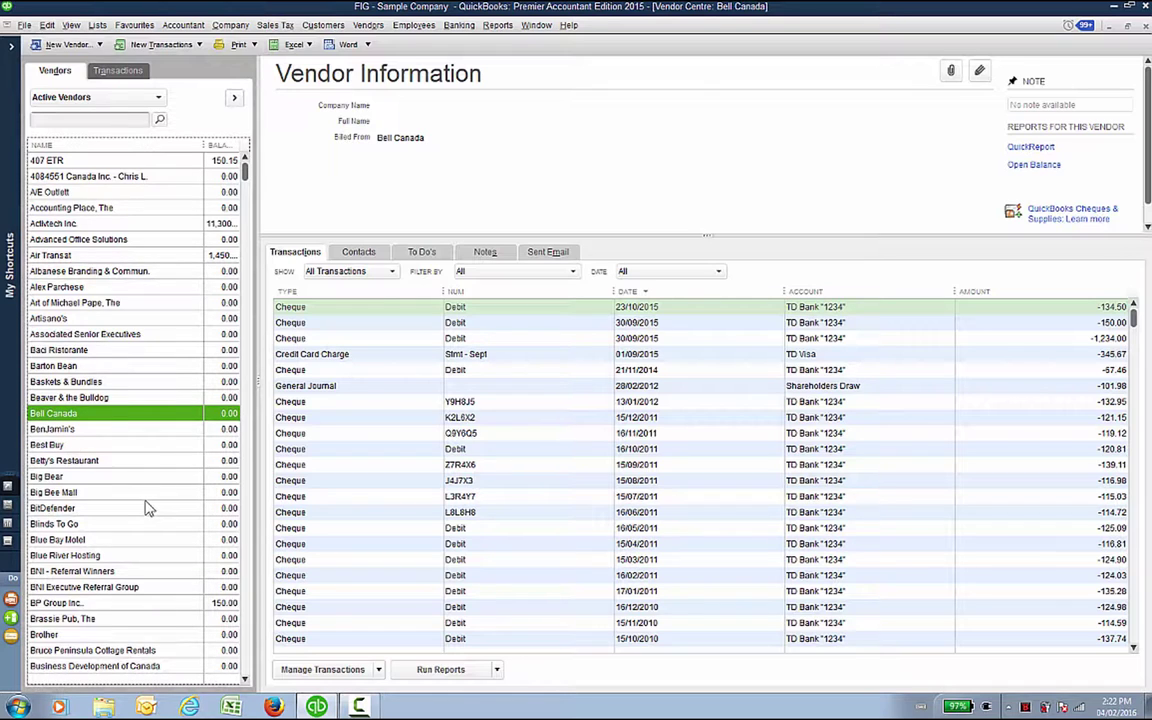
click(159, 98)
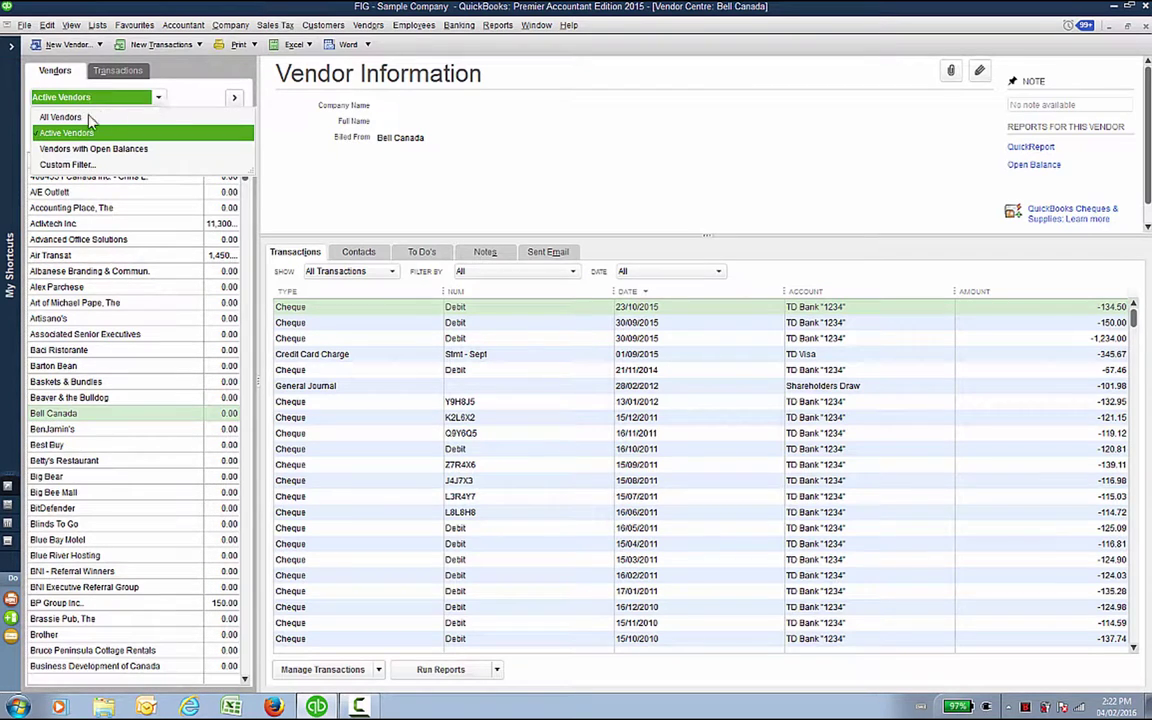
Step: Show all vendors, reactivate Black Forest Inn, then filter back to Active Vendors
click(62, 117)
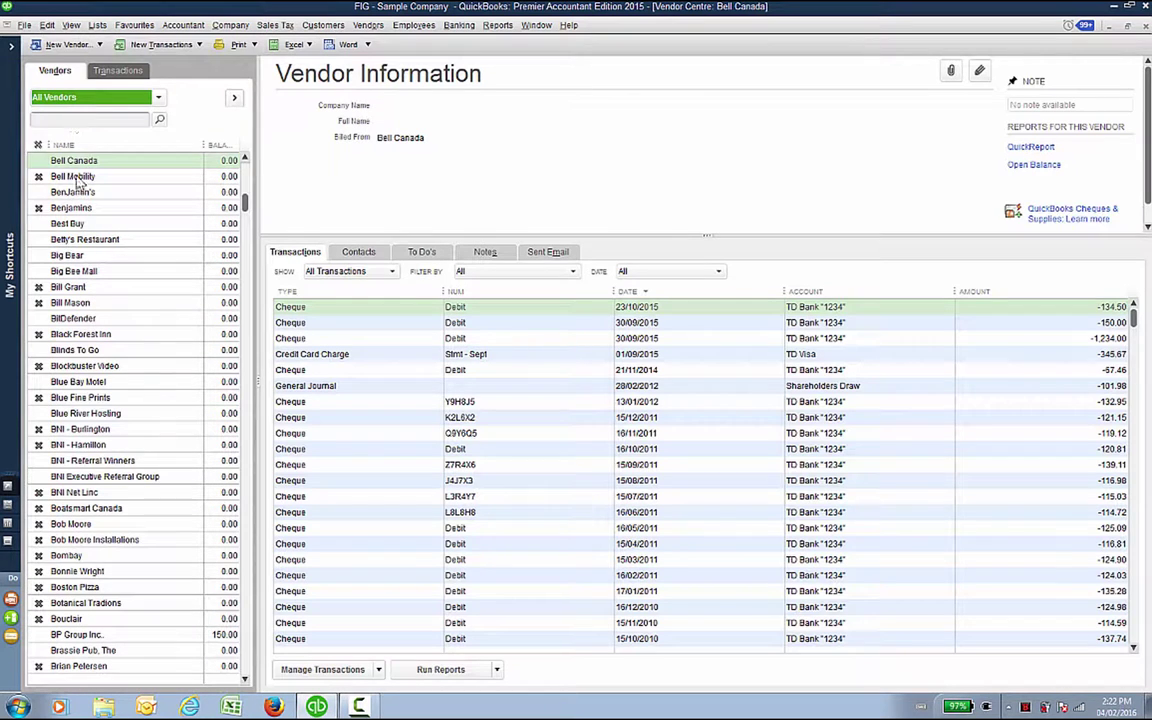
click(38, 334)
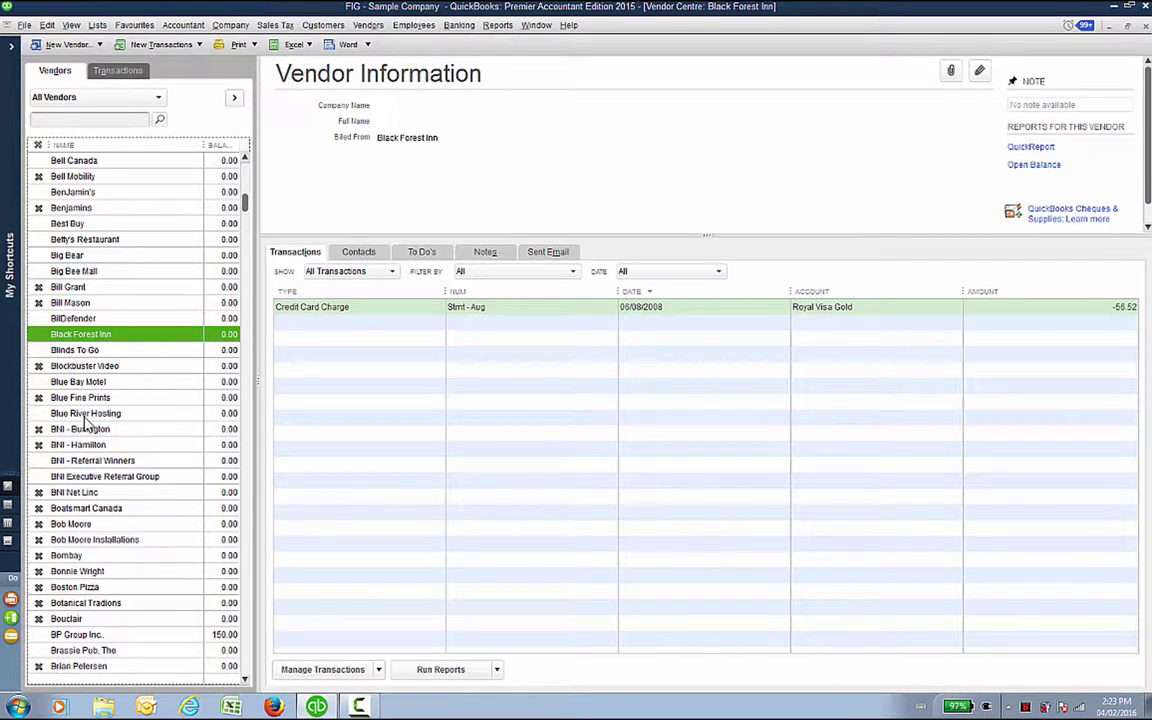
click(157, 100)
click(91, 133)
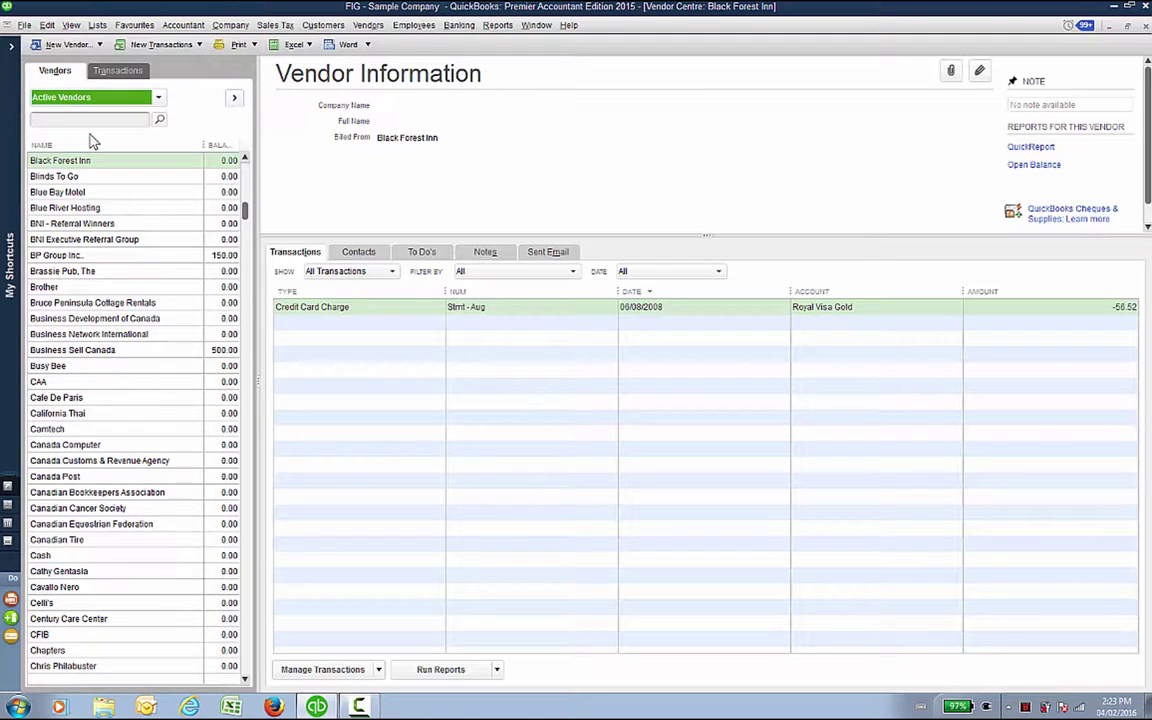
click(84, 46)
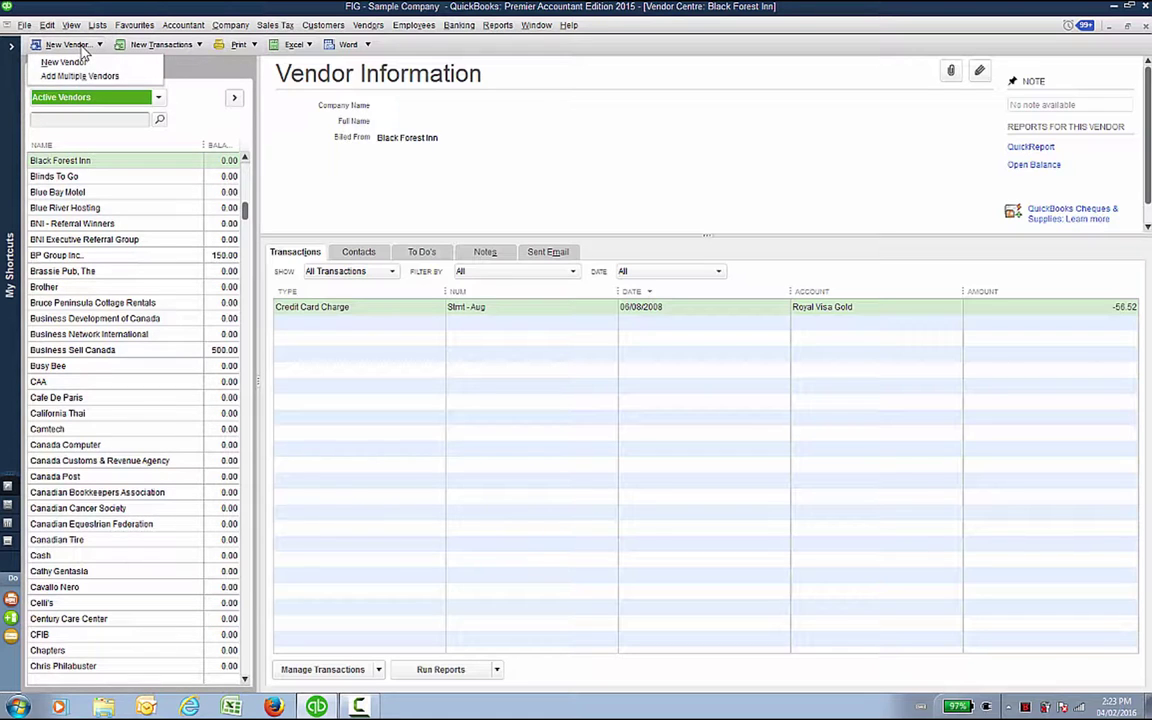
Step: Browse BNI - Referral Winners' Payment, Sales Tax and Account Settings, try Accounting Expense, then cancel
click(230, 70)
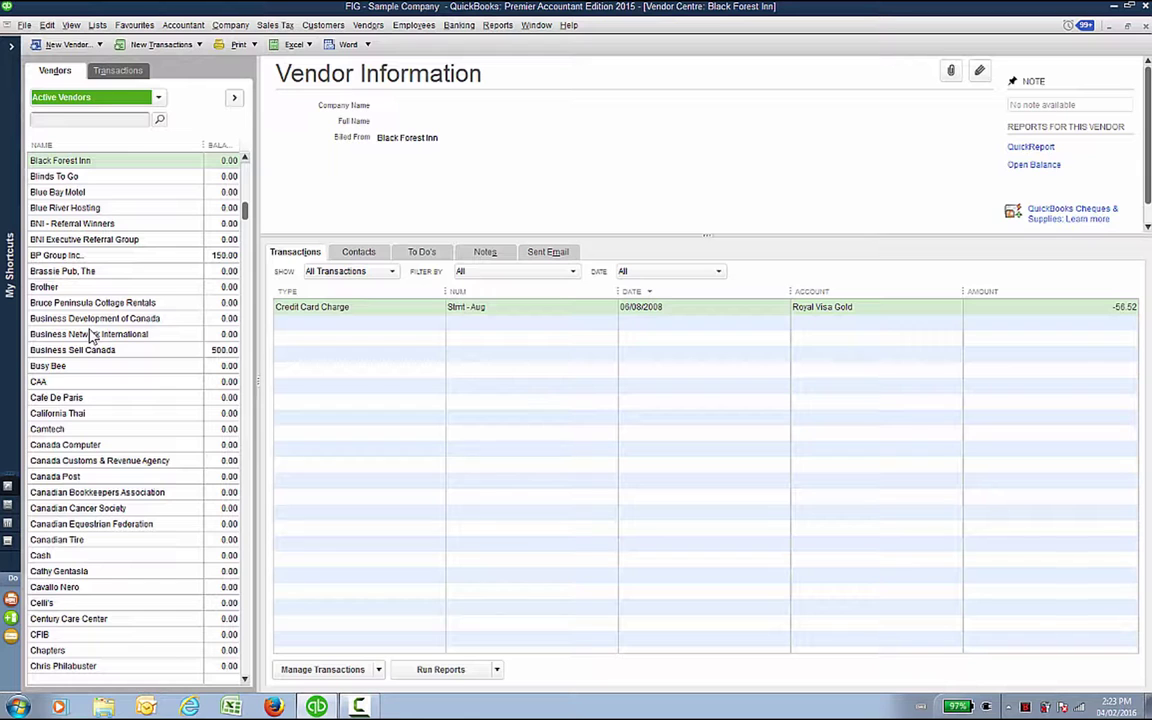
double_click(55, 223)
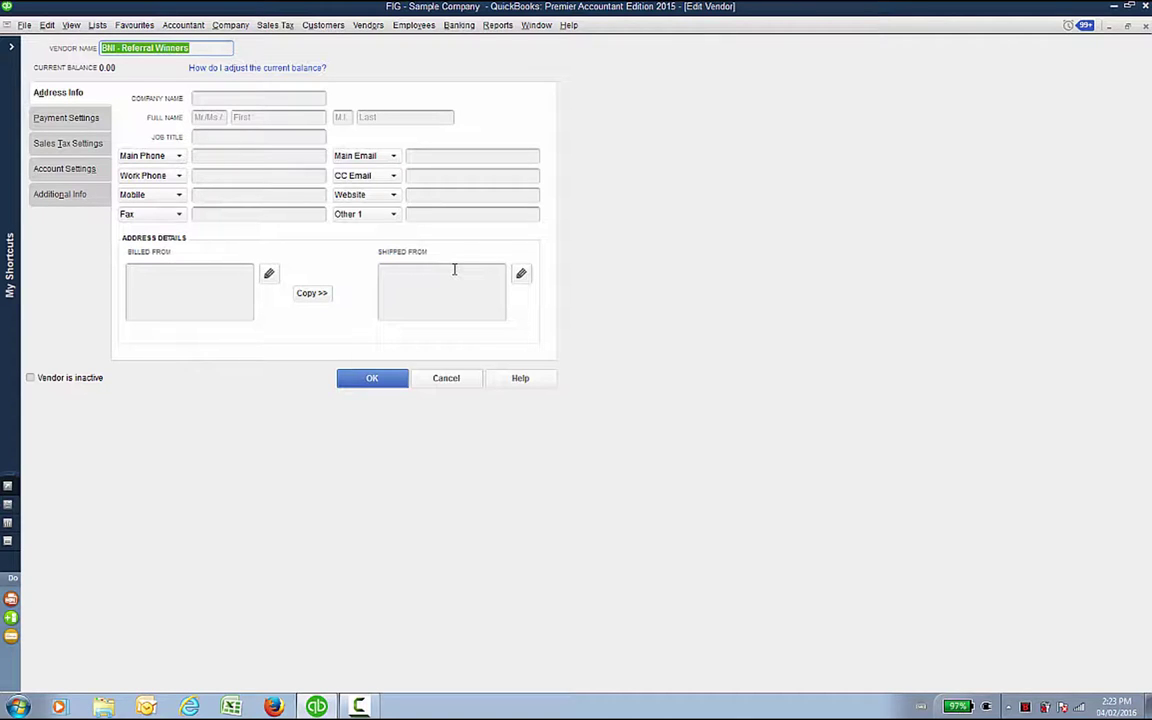
click(69, 117)
click(468, 96)
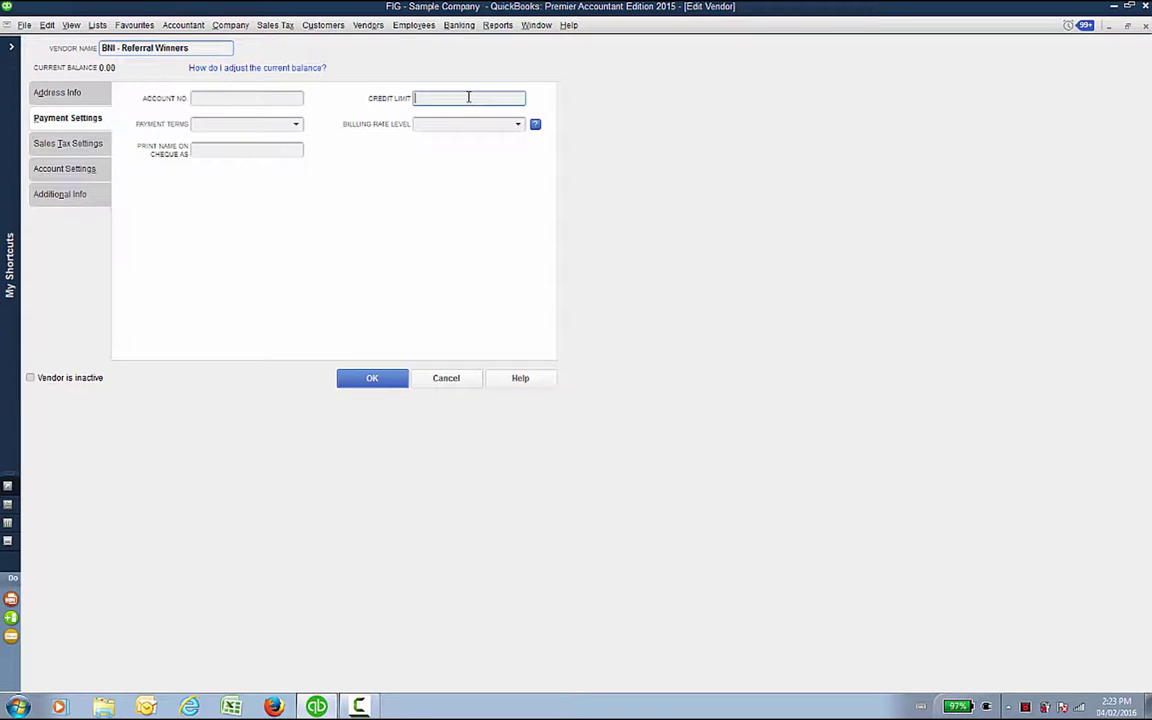
click(92, 146)
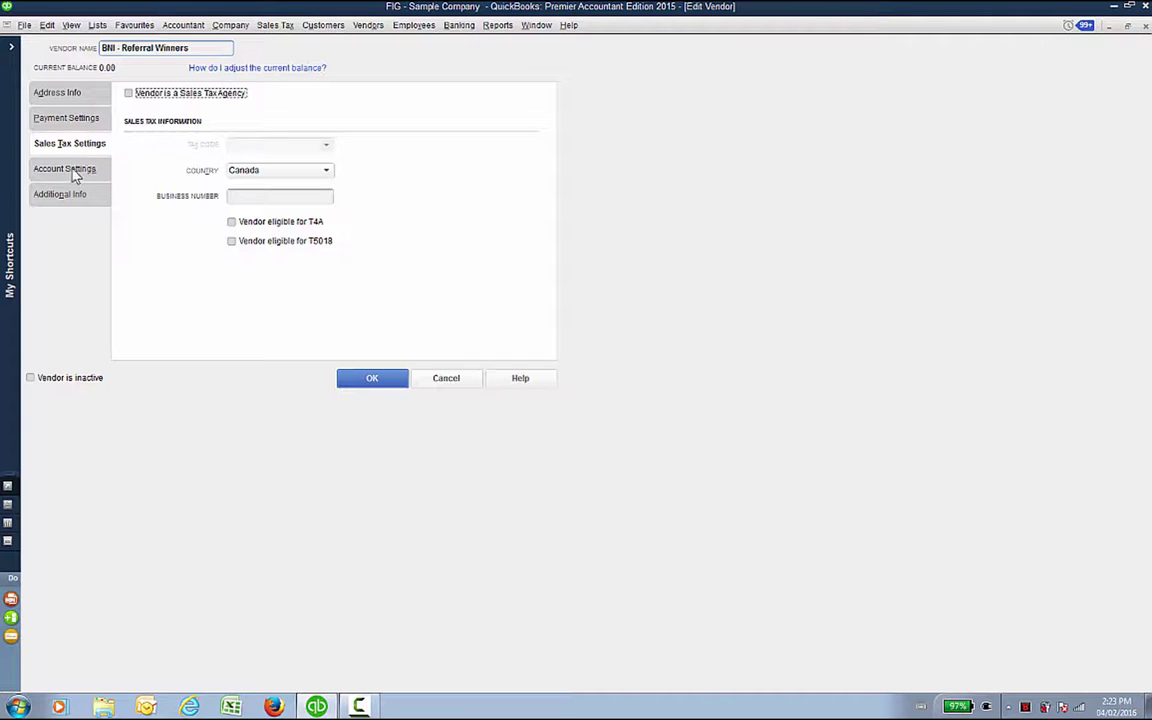
click(66, 169)
click(260, 160)
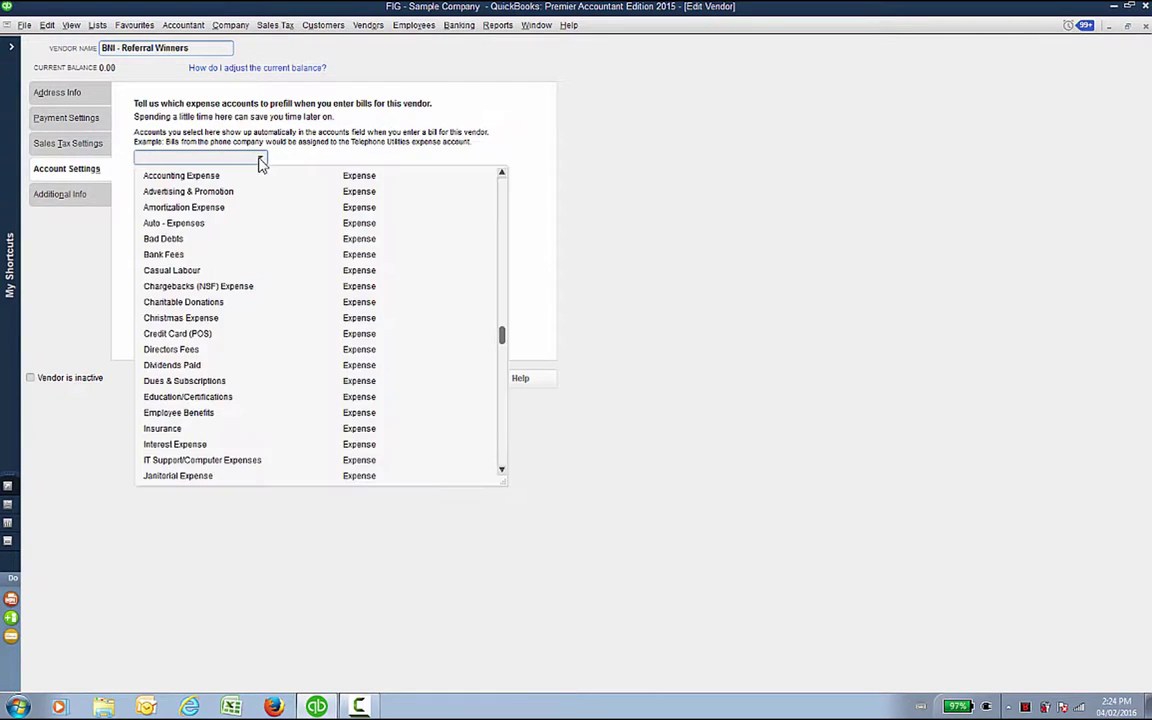
click(190, 176)
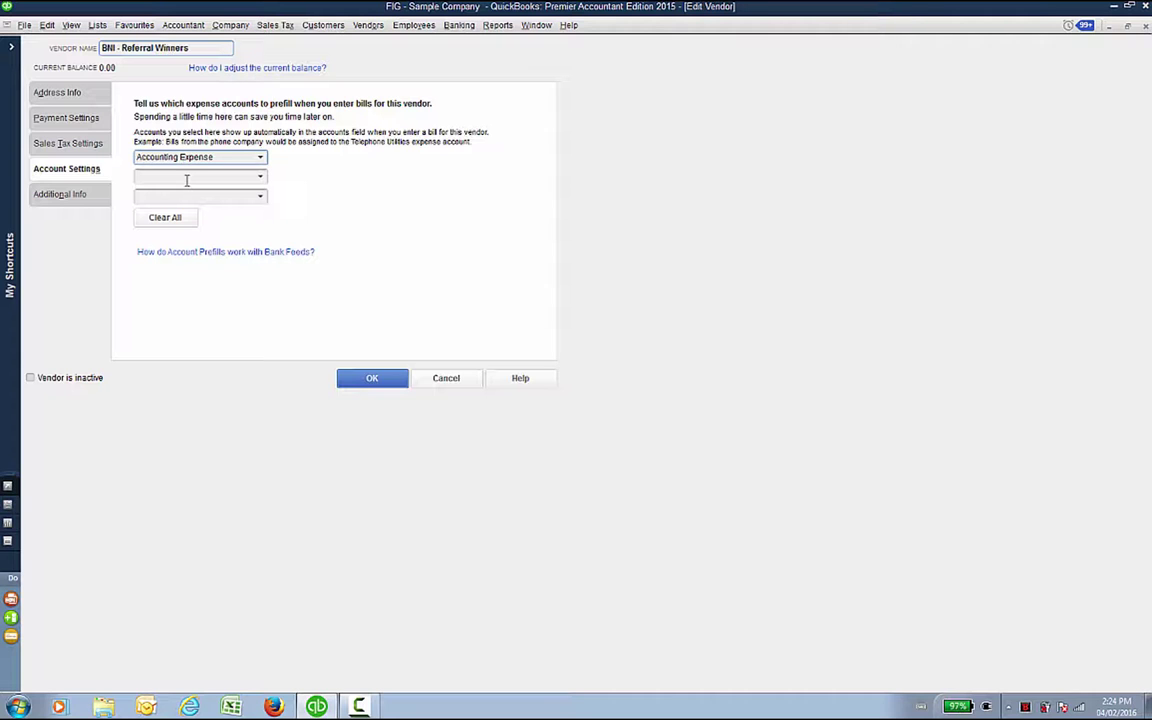
click(446, 377)
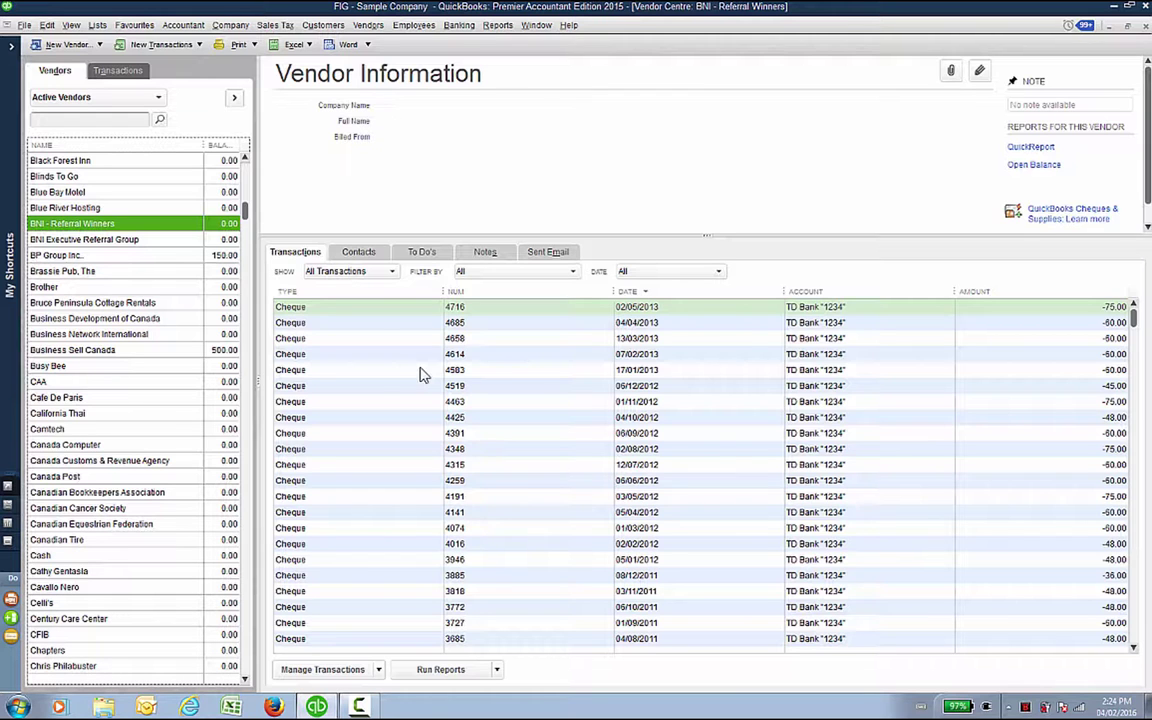
Step: Review Bruce Peninsula Cottage Rentals' billed-from address in Edit Vendor and close the record
click(70, 302)
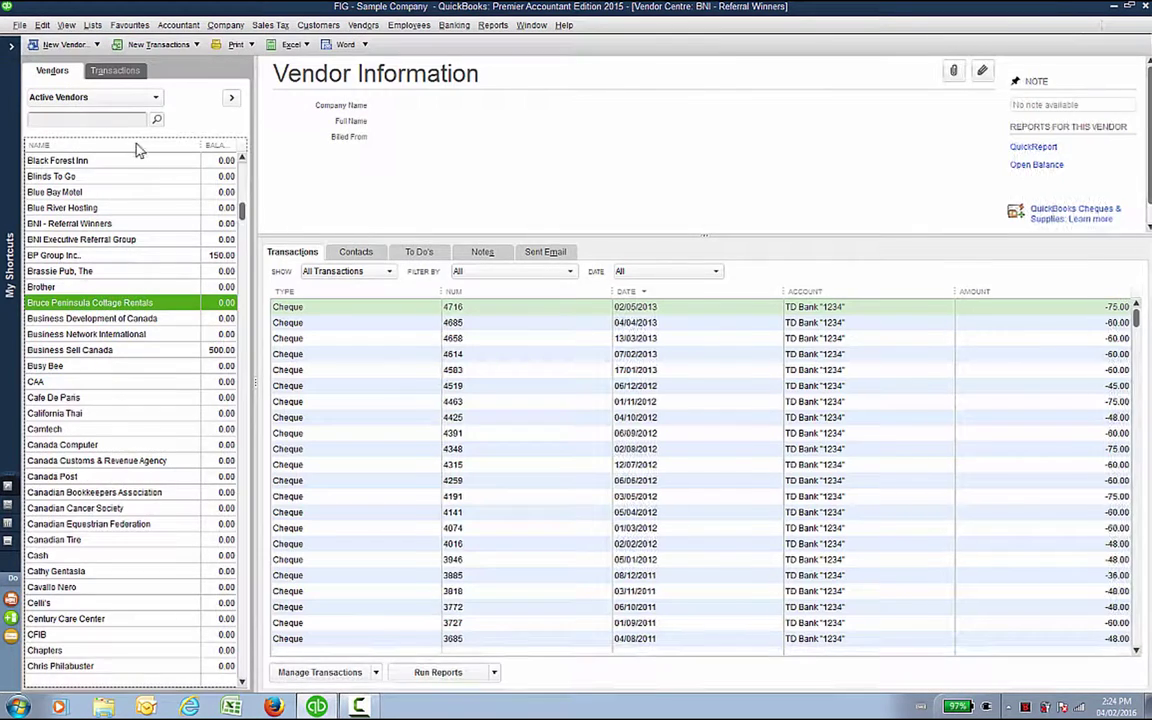
key(ctrl+e)
click(204, 295)
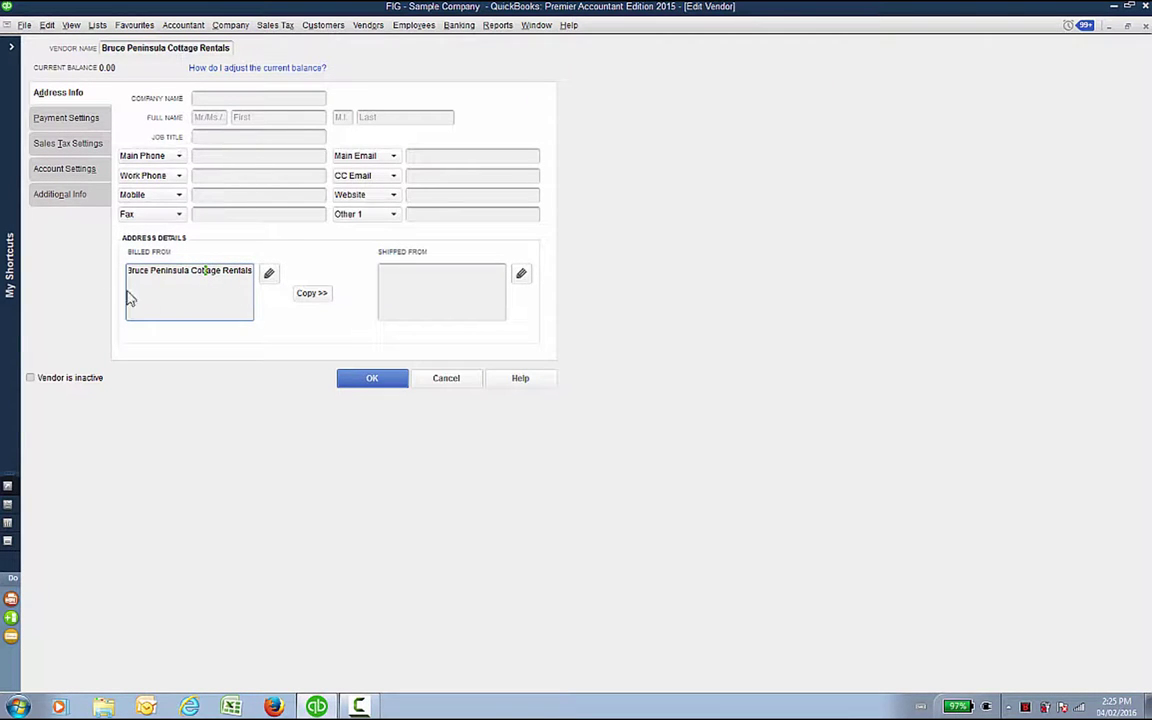
click(385, 381)
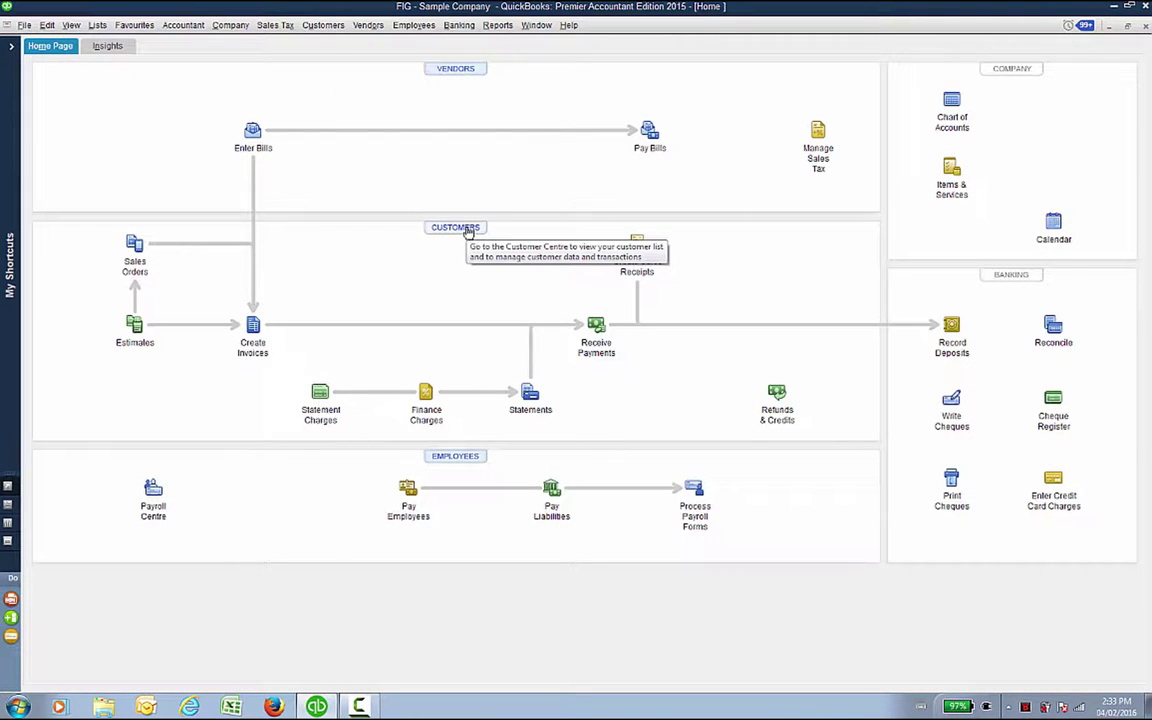
Step: In the Customer Centre, make an individual customer and Complete Wine Making Supplies inactive
click(324, 26)
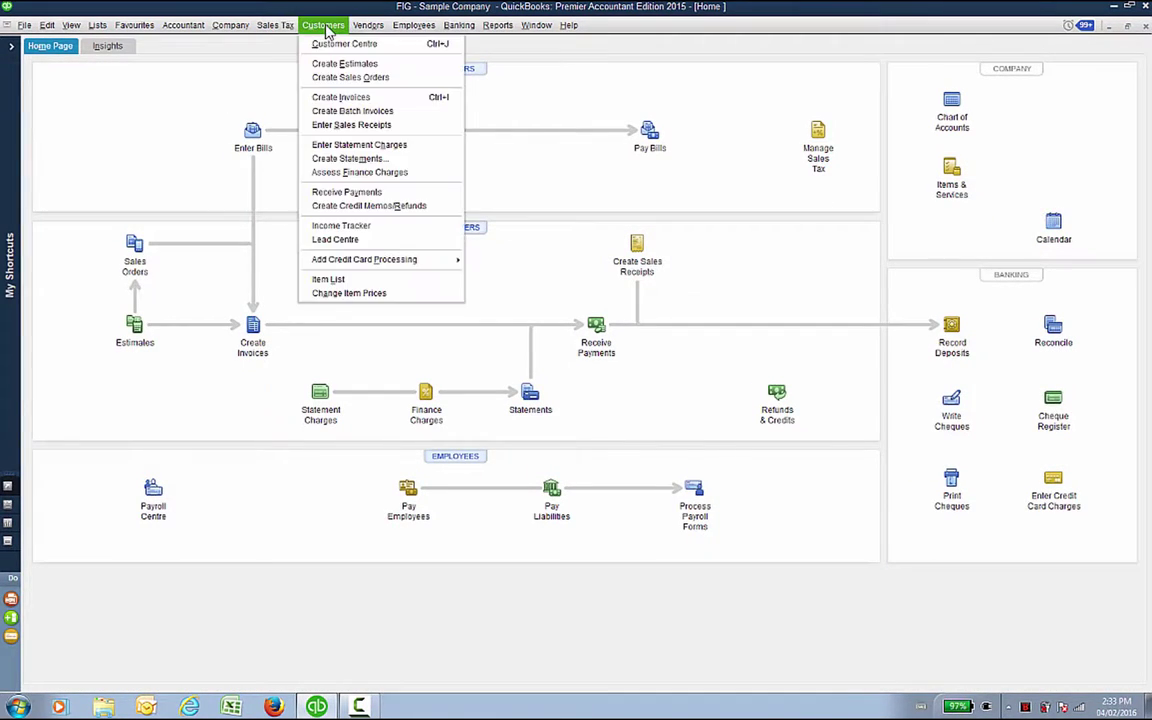
click(325, 45)
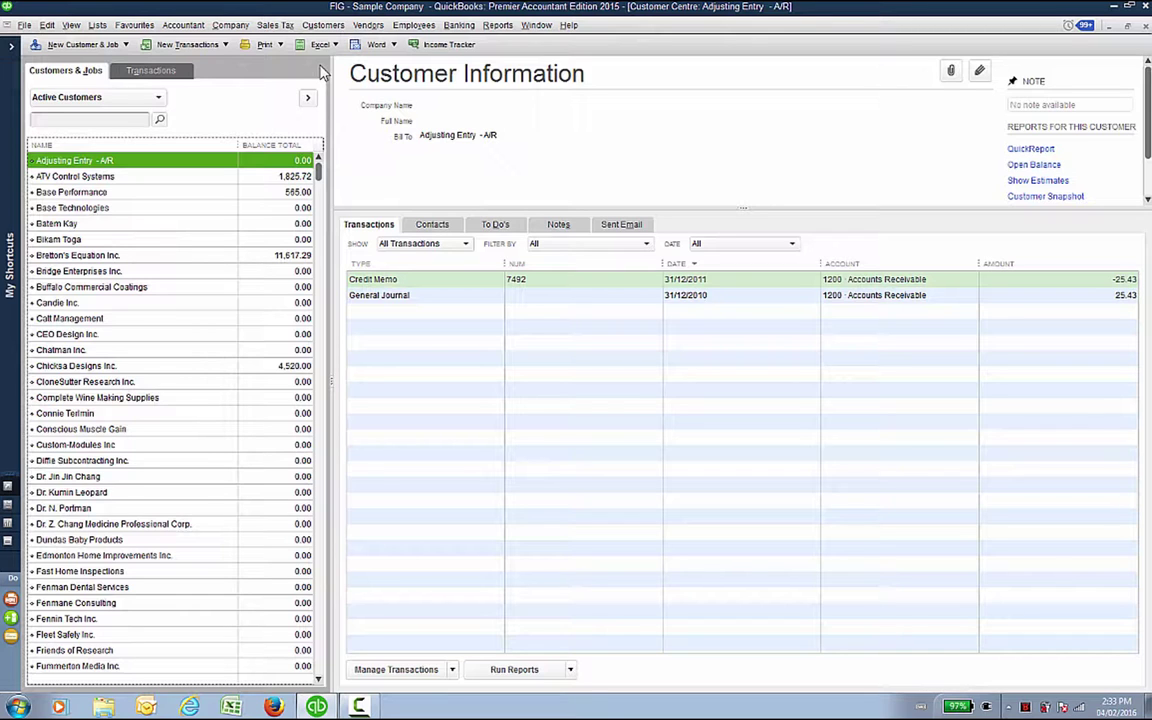
right_click(82, 419)
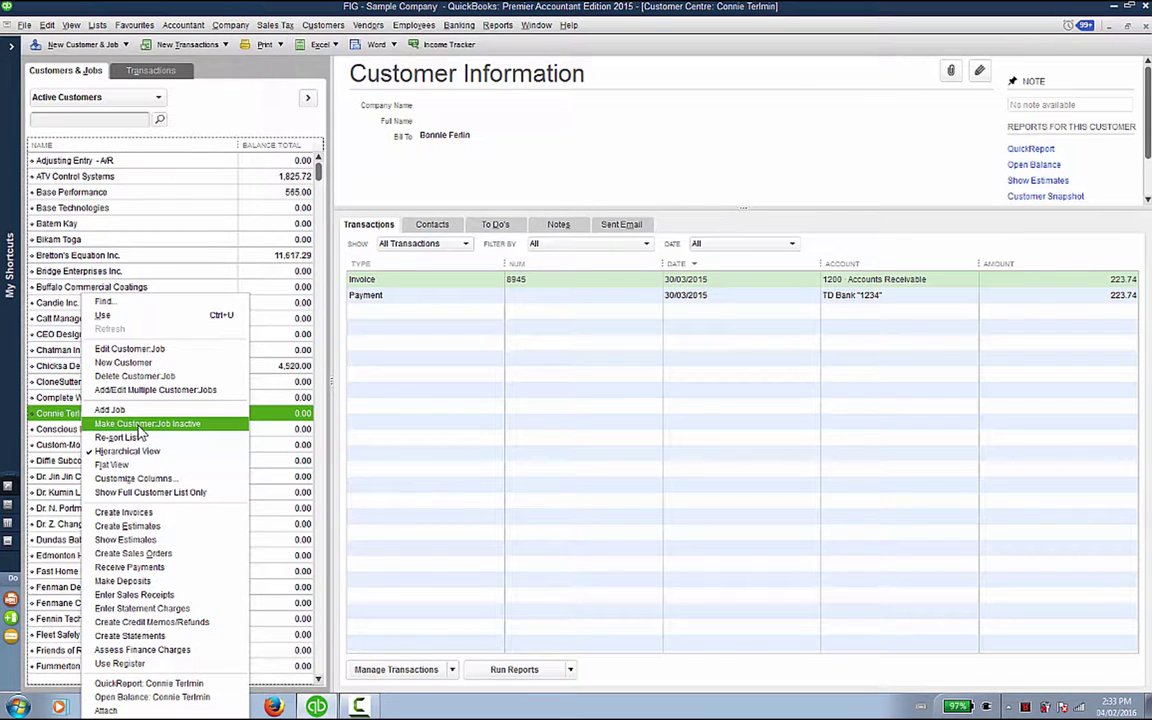
click(140, 425)
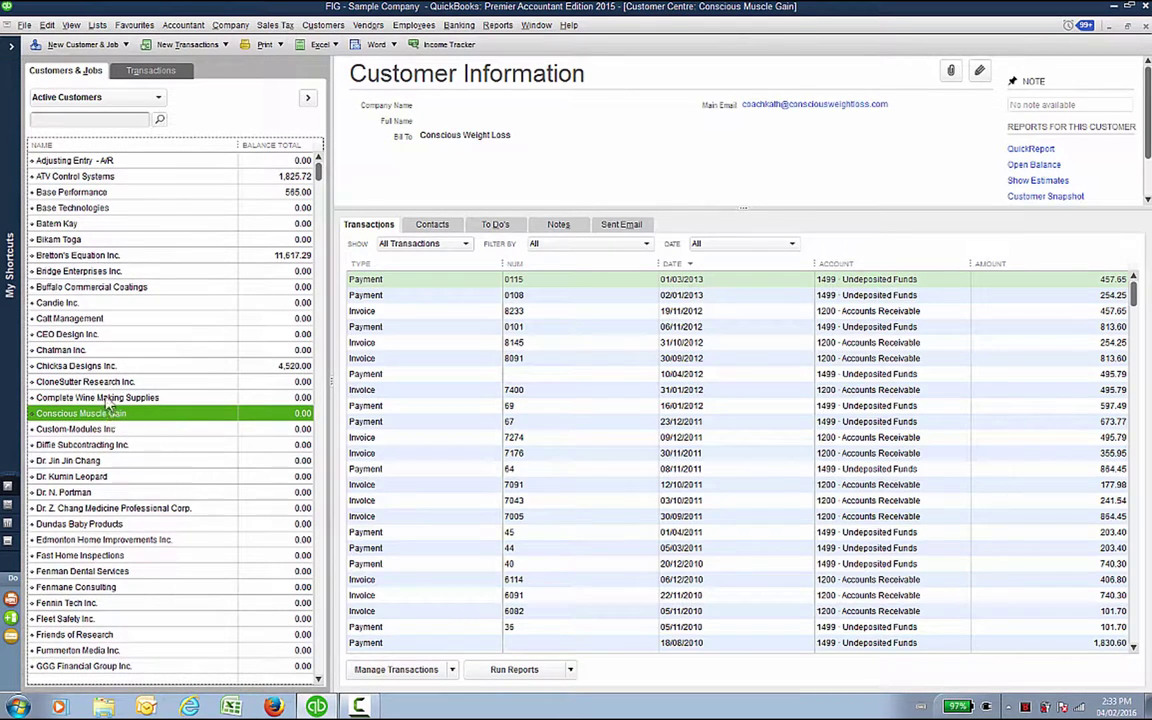
right_click(105, 398)
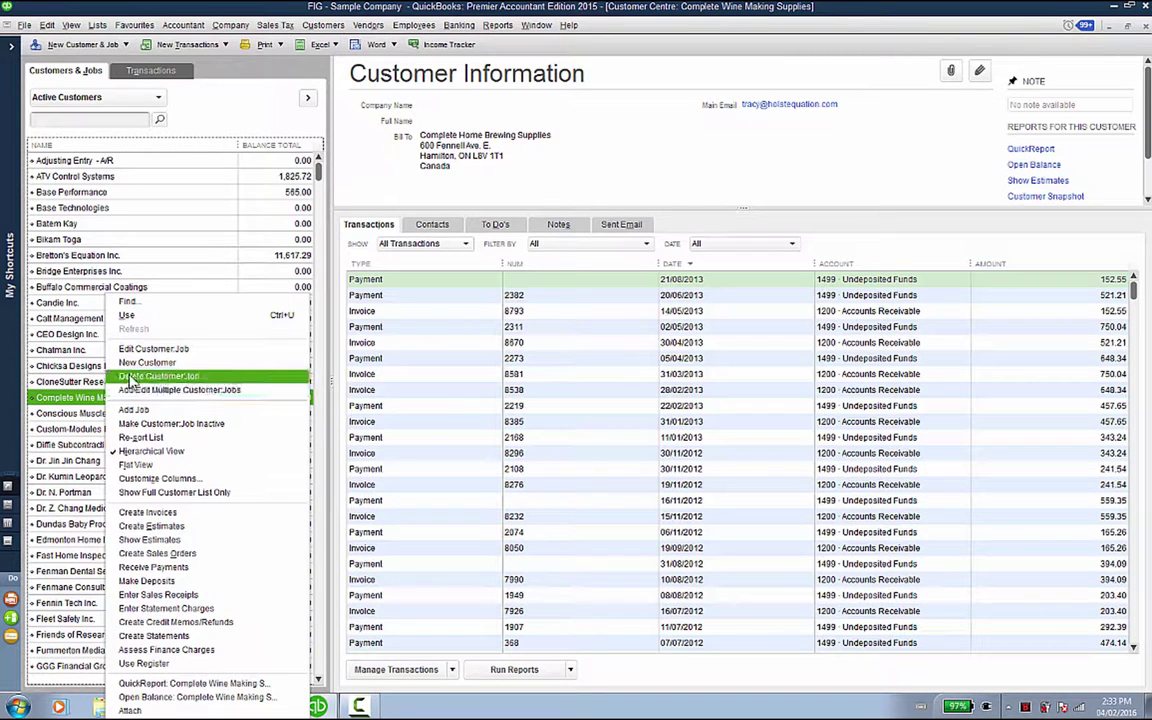
click(134, 425)
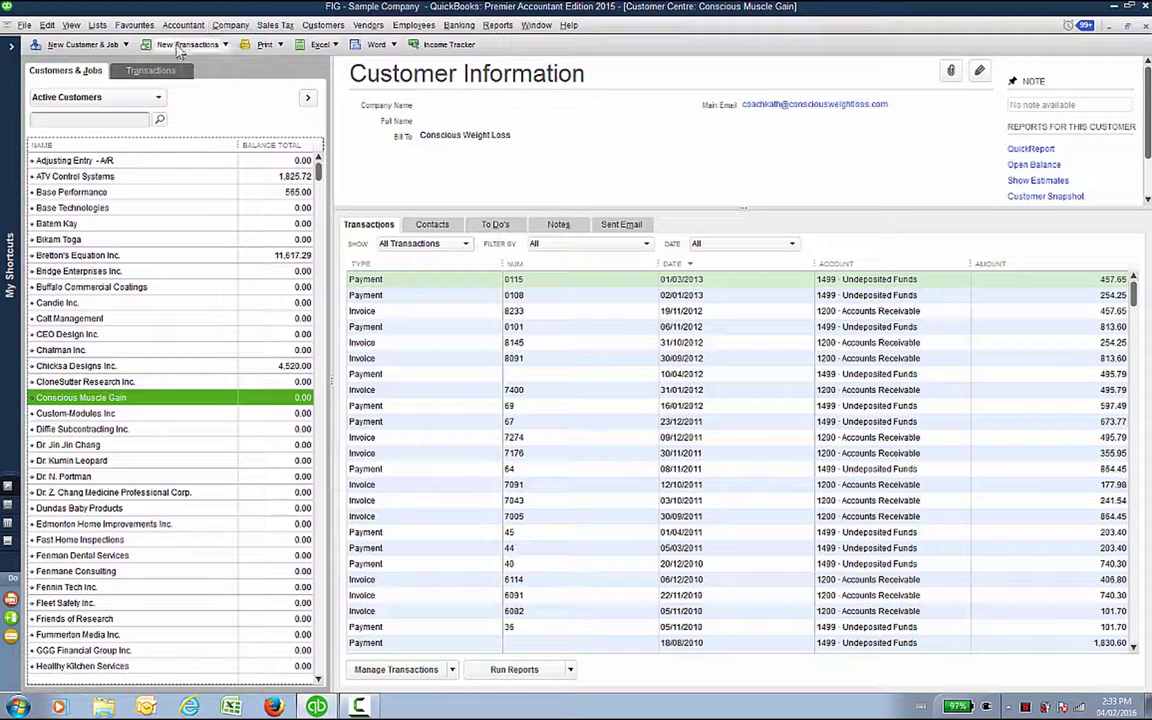
Step: Glance at the new-customer options, then open and close Base Performance's customer record
click(86, 45)
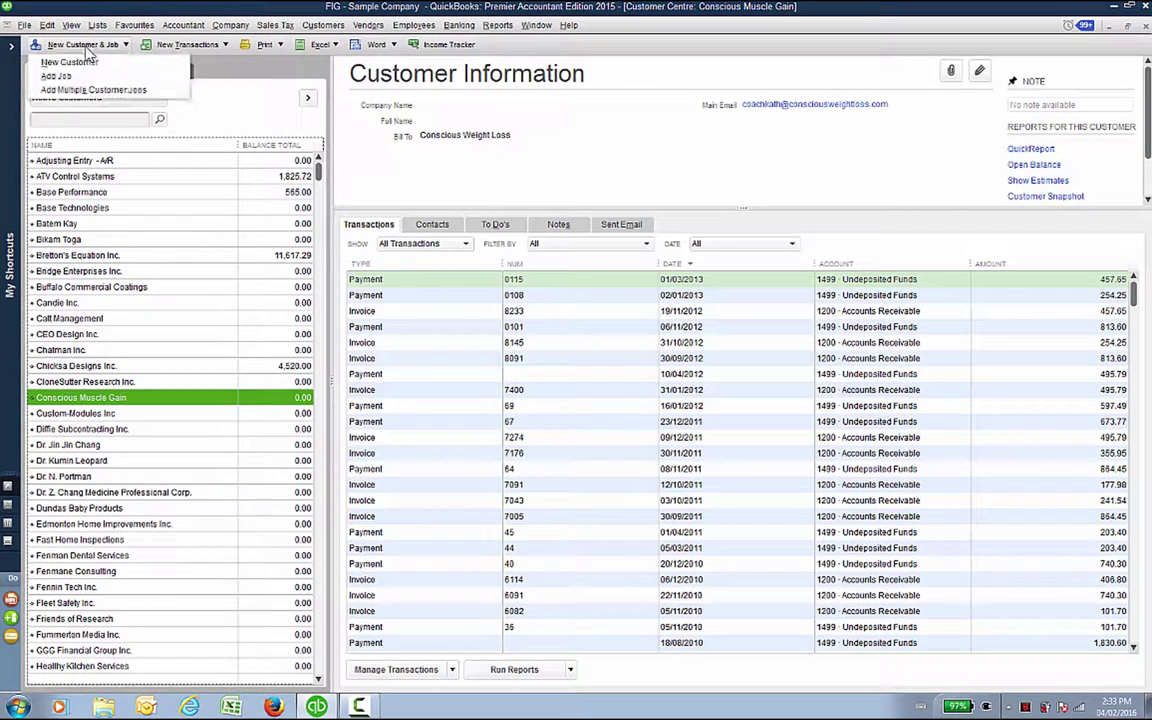
click(198, 62)
double_click(85, 193)
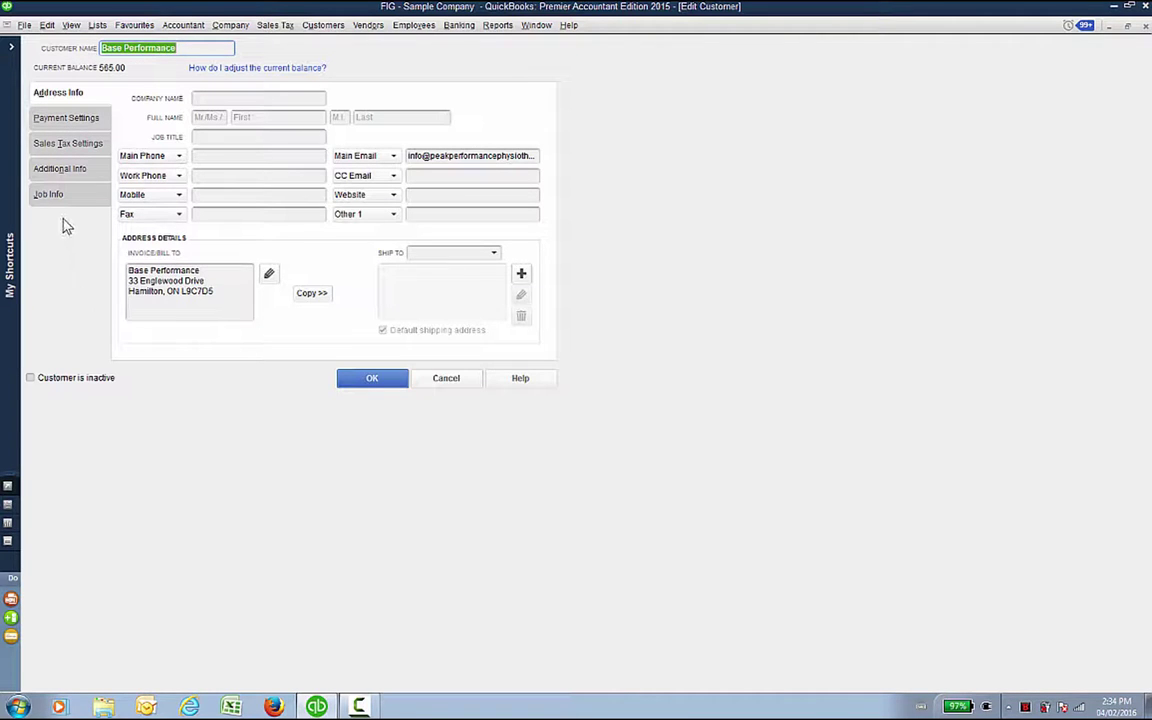
click(345, 385)
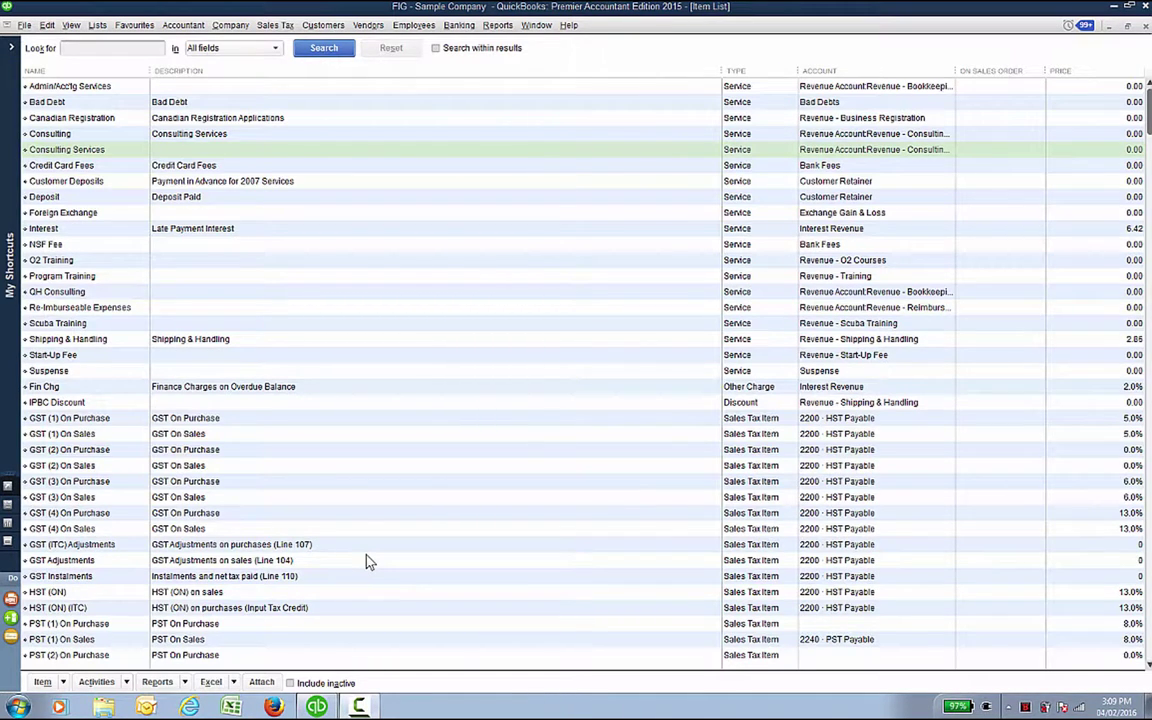
Step: Create a new Service item named Bookkeeping with the description 'Bookkeeping Services'
click(43, 683)
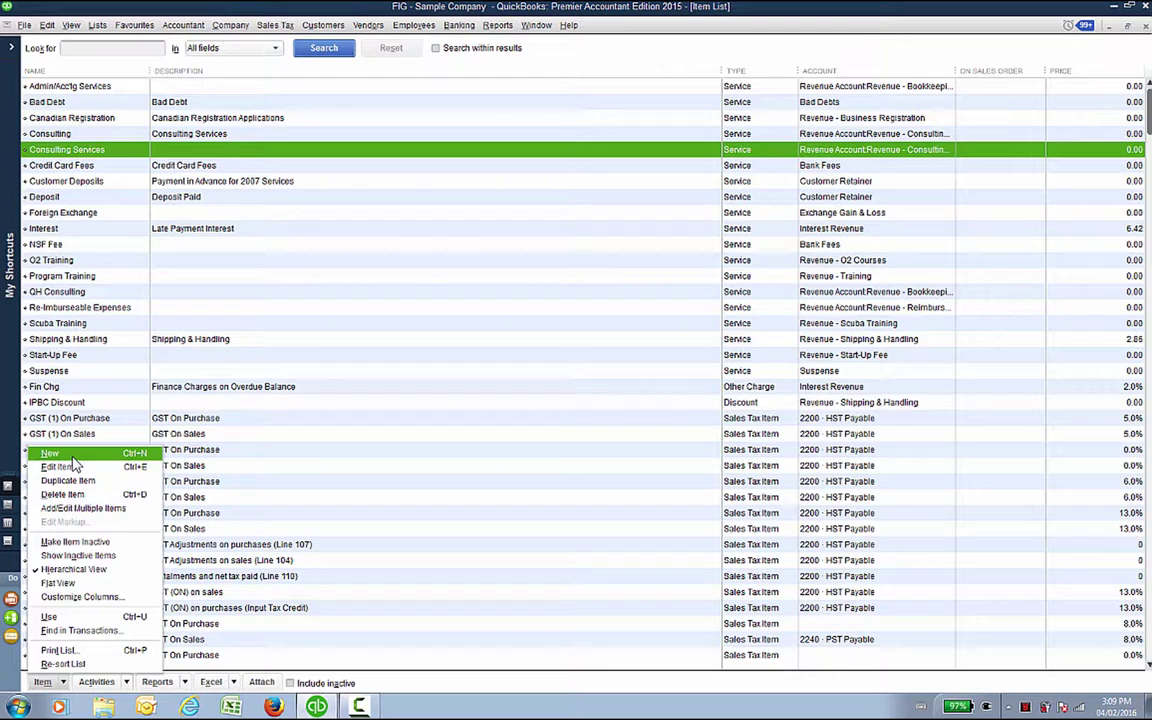
click(73, 457)
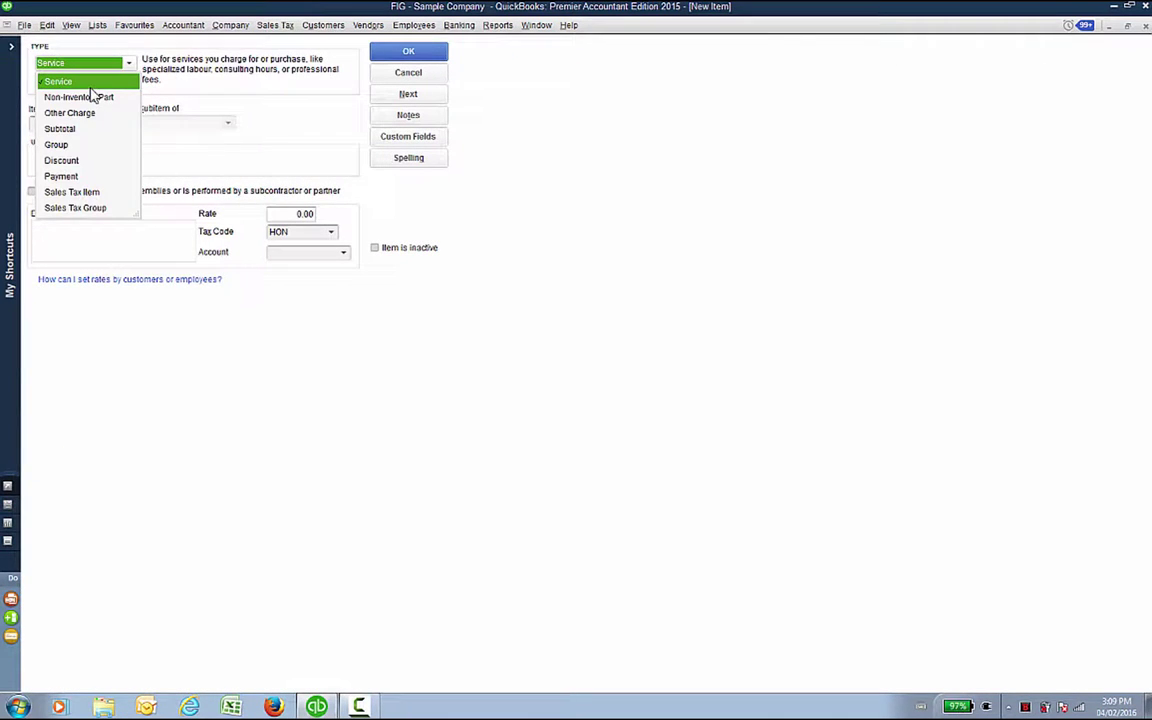
click(90, 86)
click(74, 120)
text(Bookkeeping)
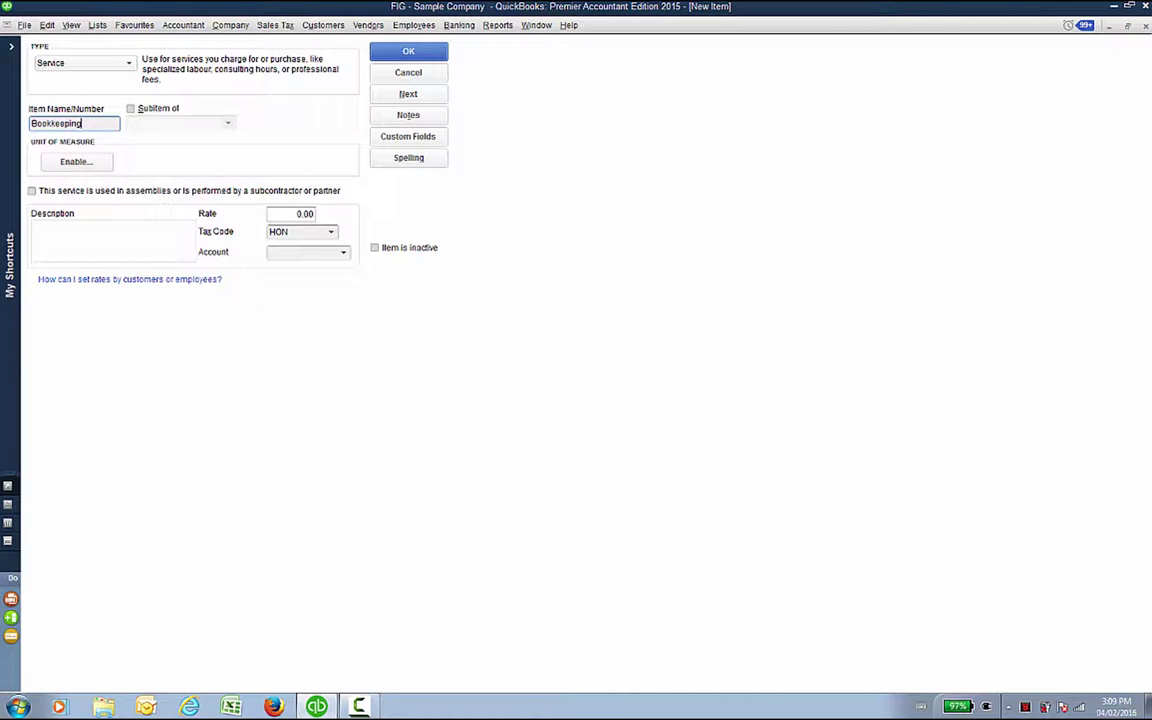
key(Tab)
click(76, 228)
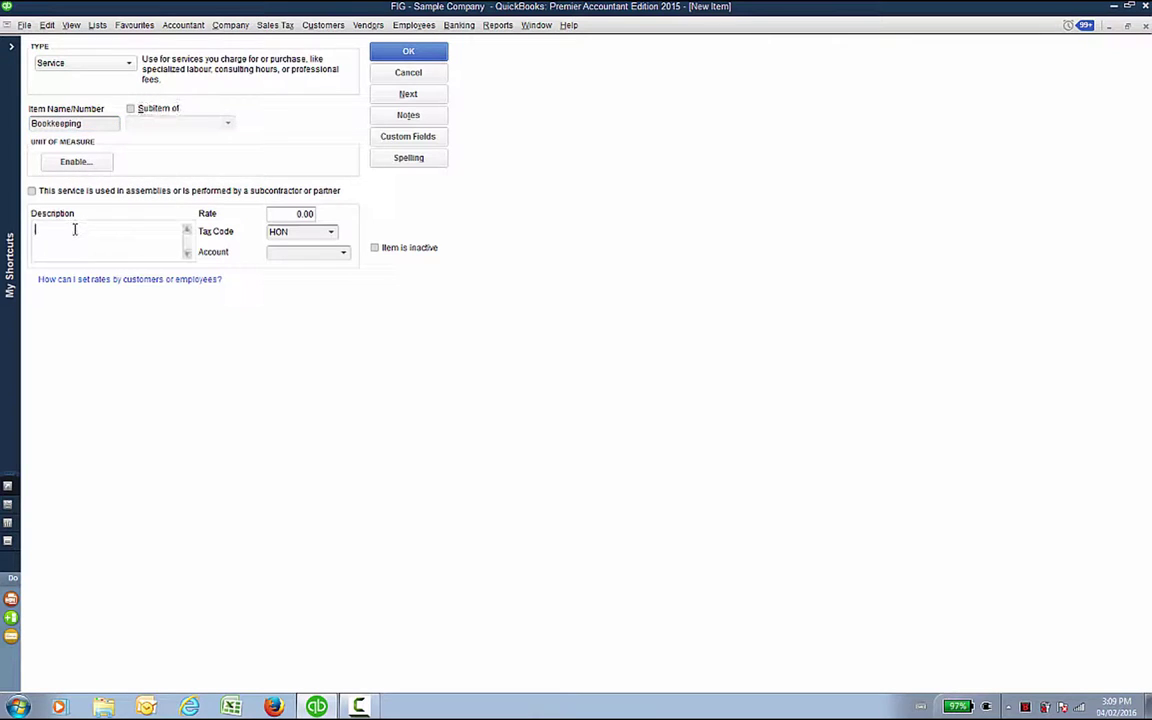
text(Bookkeeping Services)
Step: Set the item's tax code to E and its account to Revenue - Bookkeeping Services, then save it
click(332, 233)
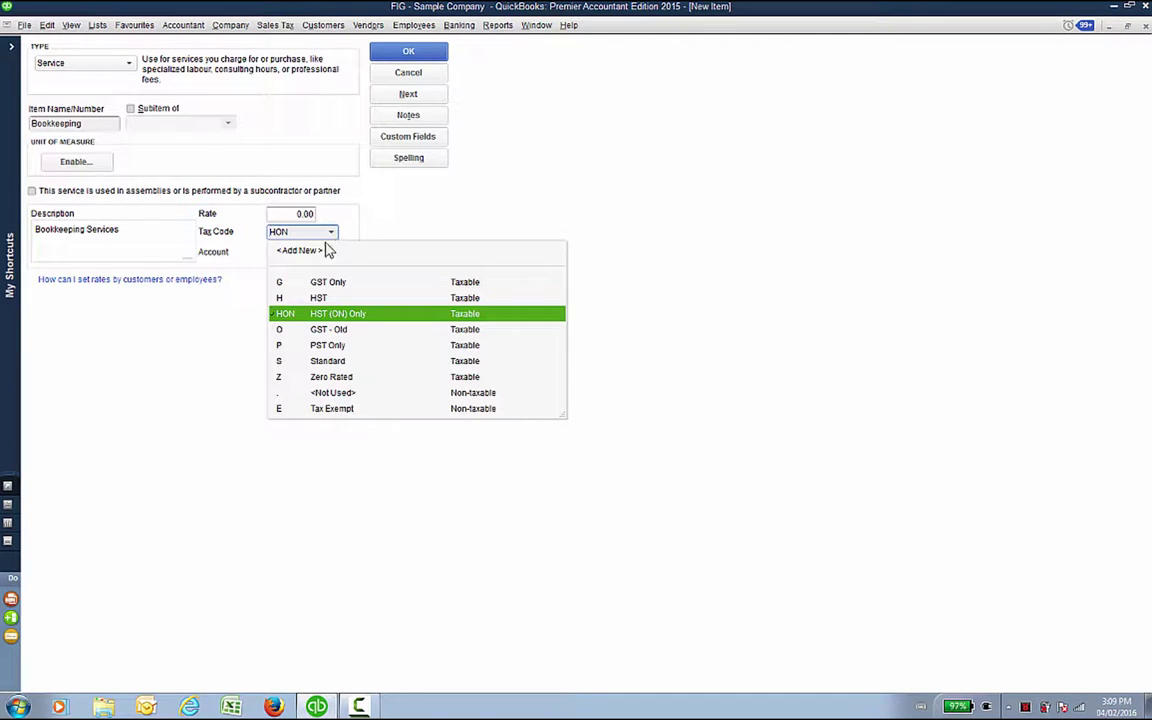
click(290, 409)
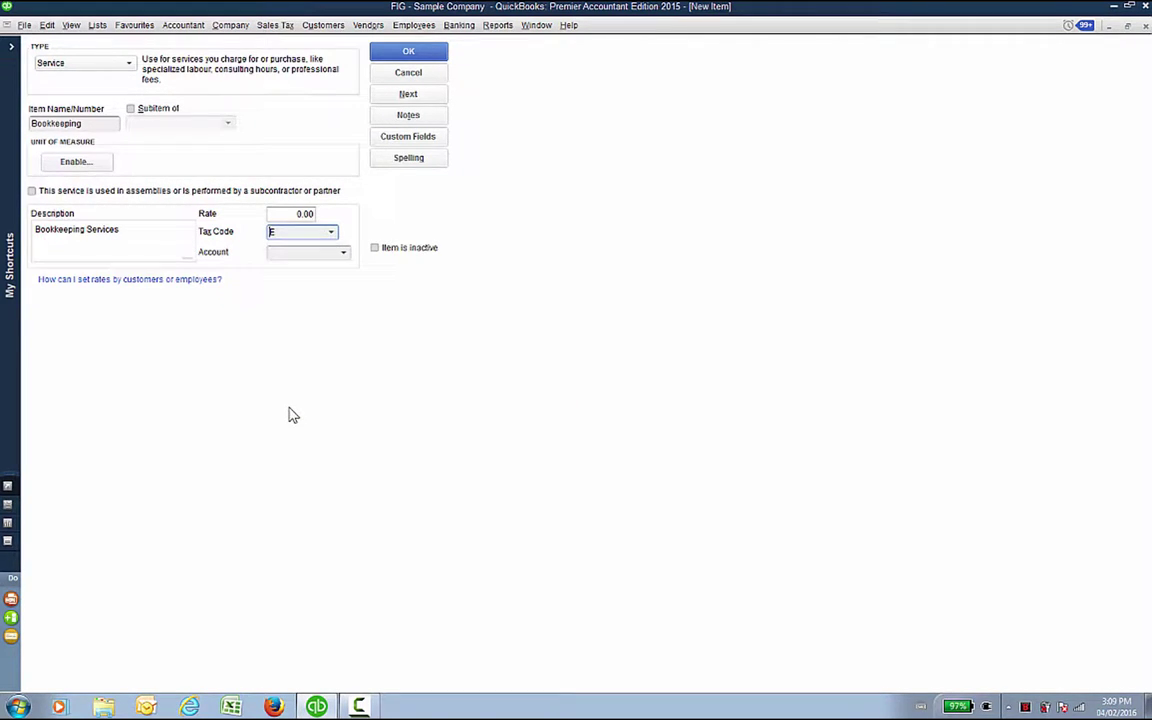
click(343, 253)
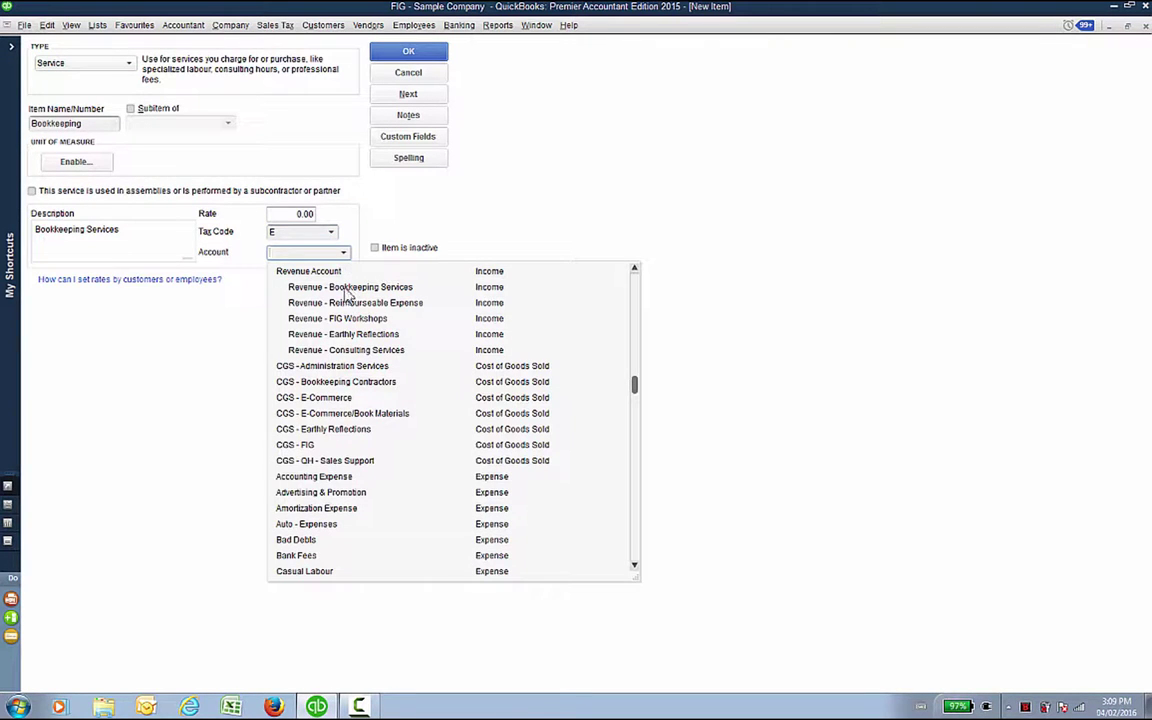
click(345, 290)
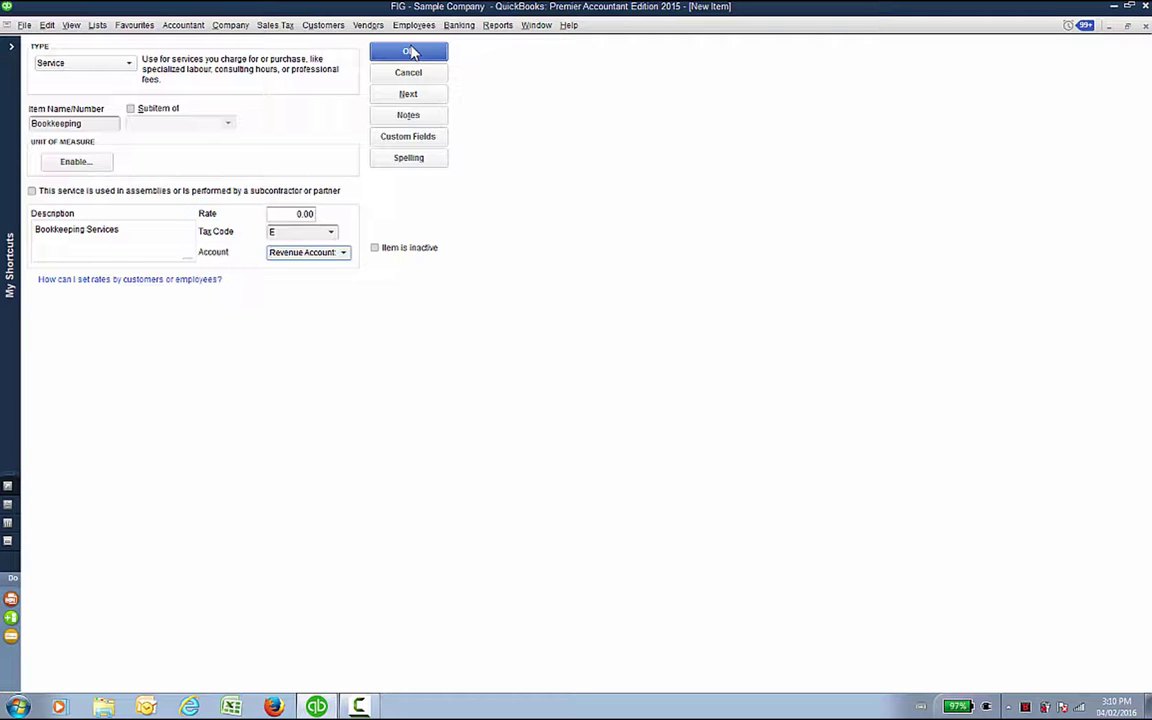
click(410, 51)
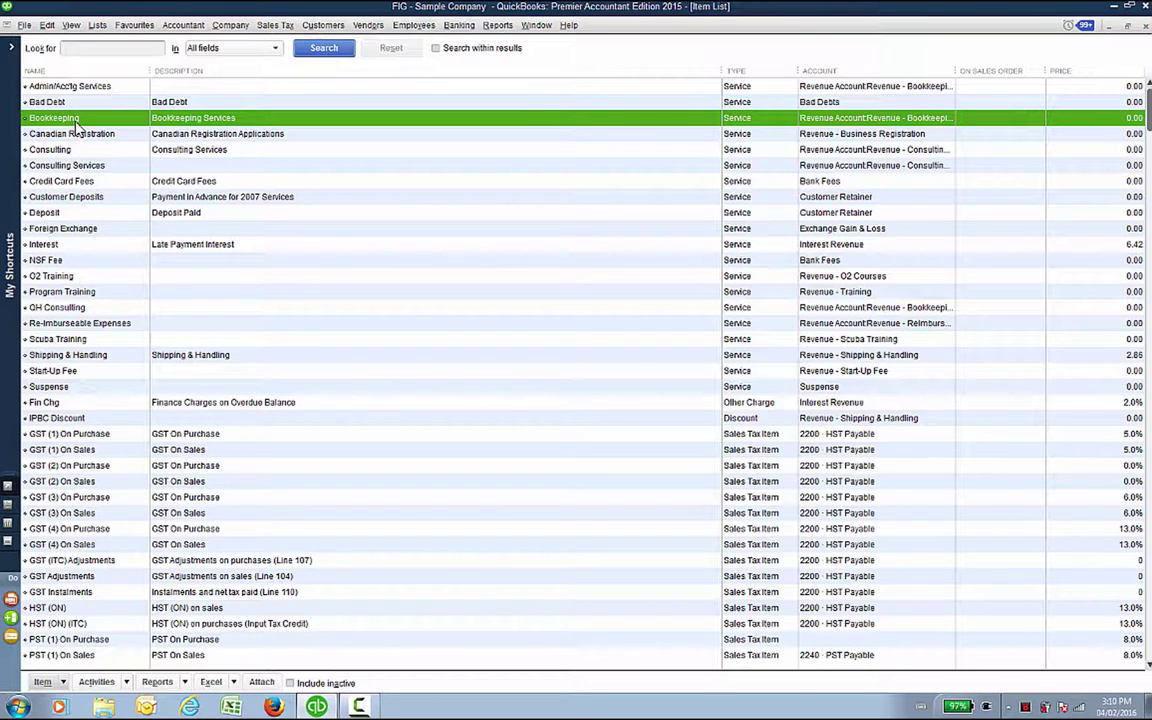
Step: Edit the Bookkeeping item, append 'Services' to its name, and save it as 'Bookkeeping Services'
right_click(75, 120)
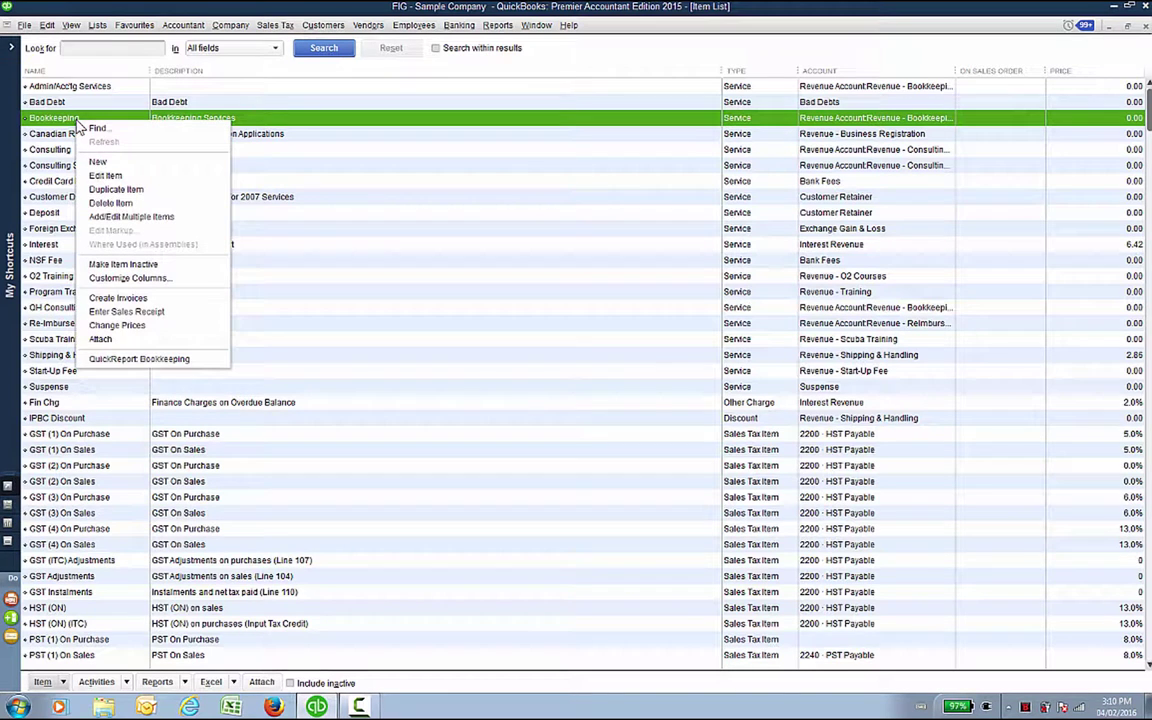
click(100, 175)
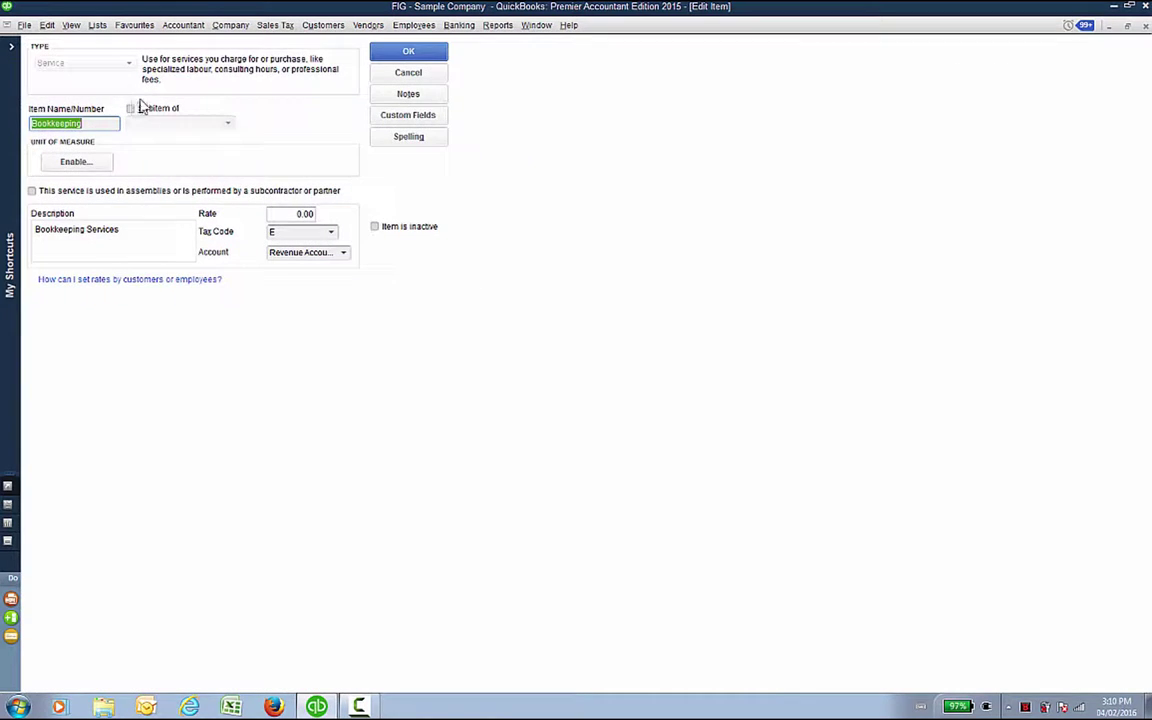
click(96, 126)
text(Serv)
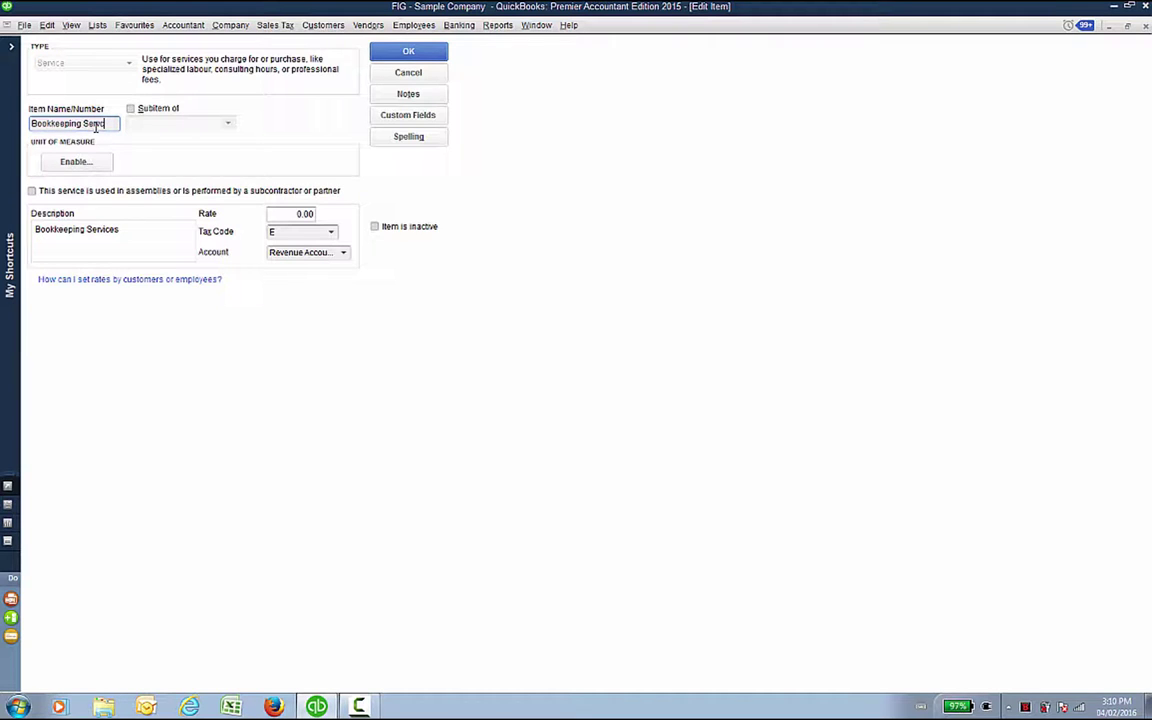
text(ices)
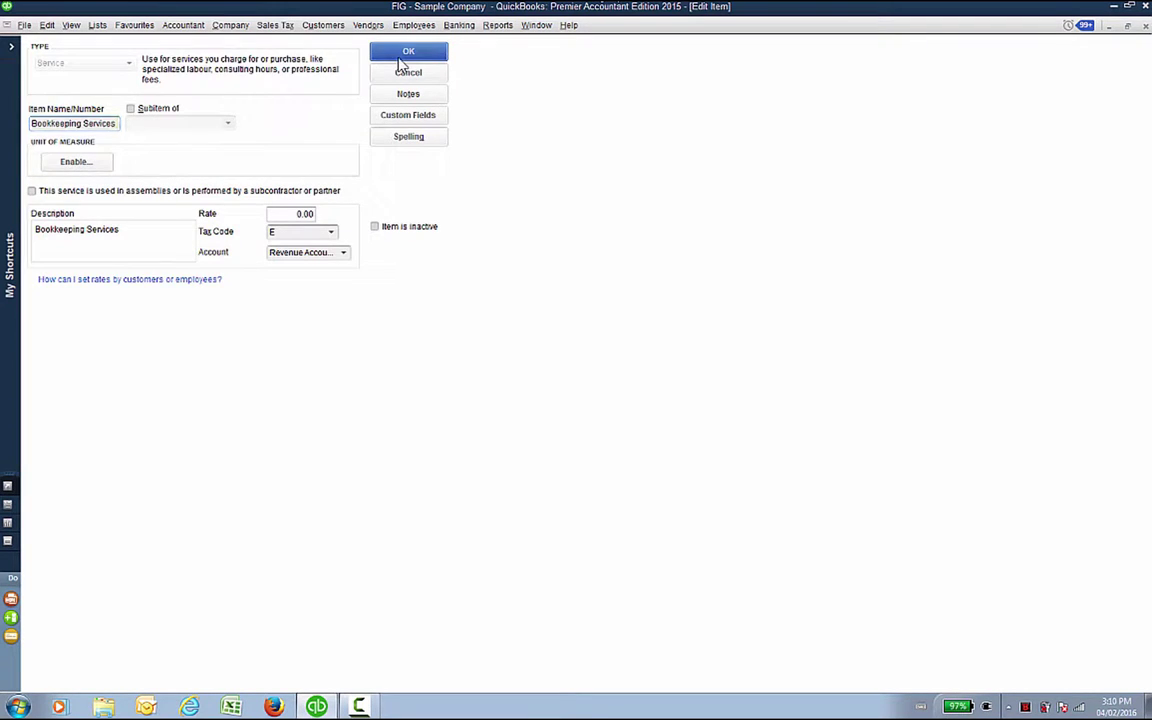
click(400, 58)
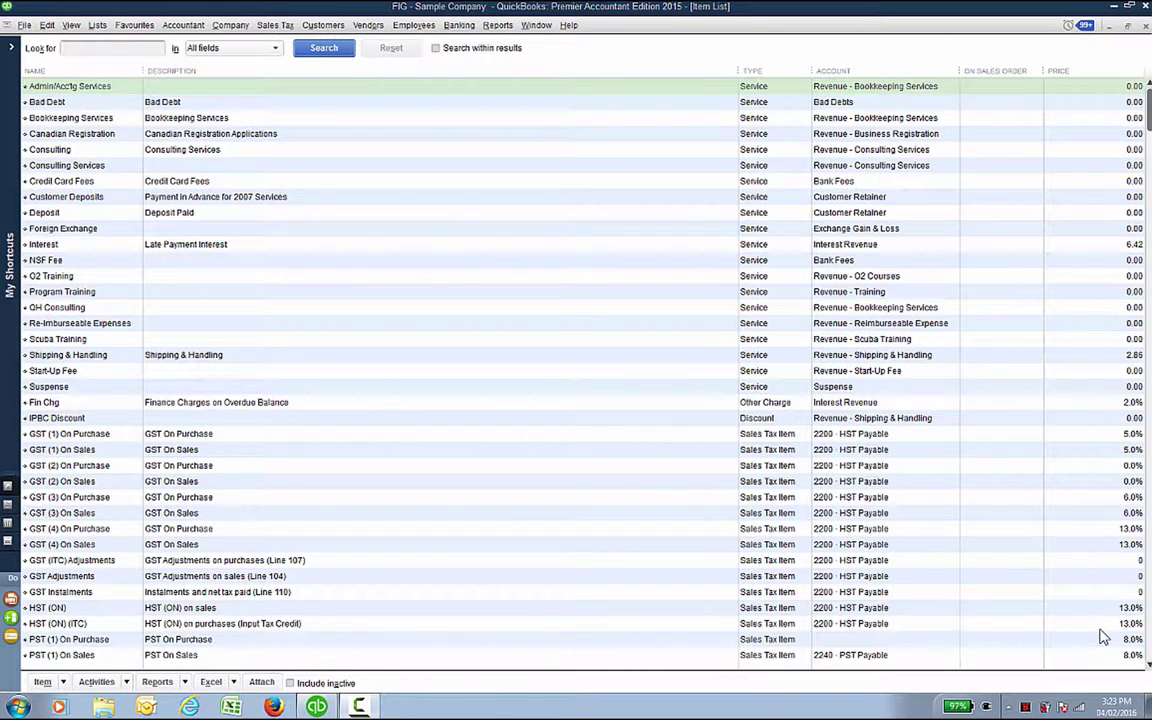
Step: From Lists > Payroll Item List, make the Owner Bonus payroll item inactive
click(97, 26)
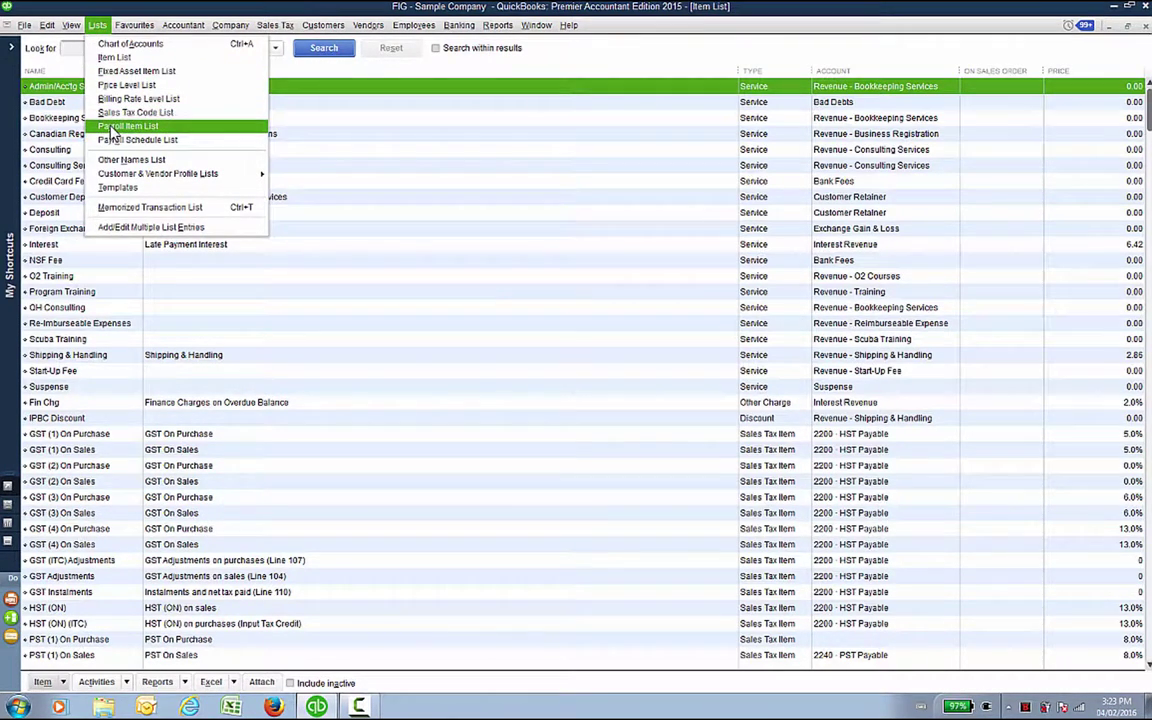
click(112, 127)
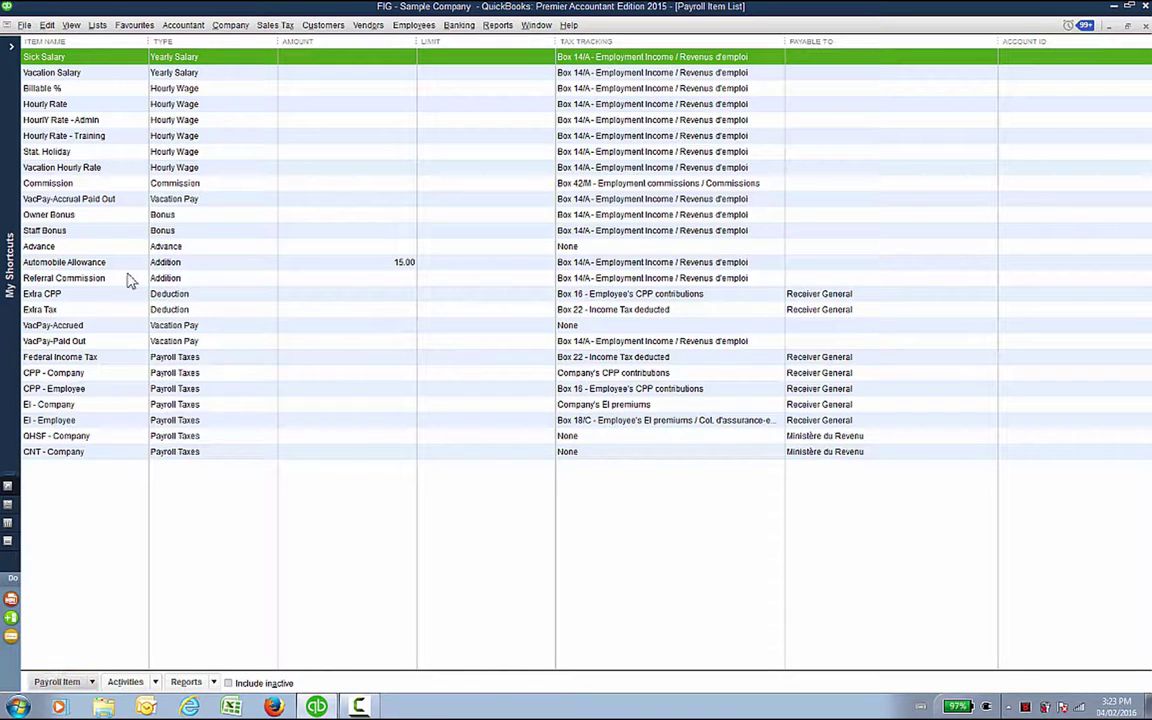
right_click(113, 218)
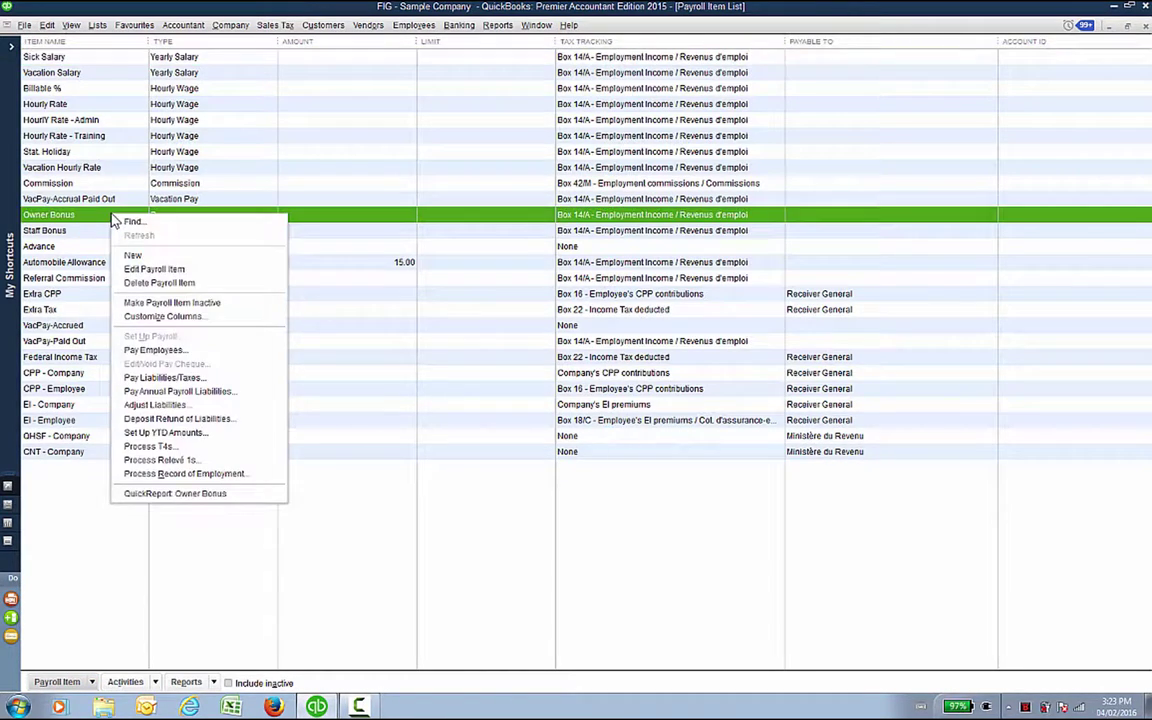
click(143, 303)
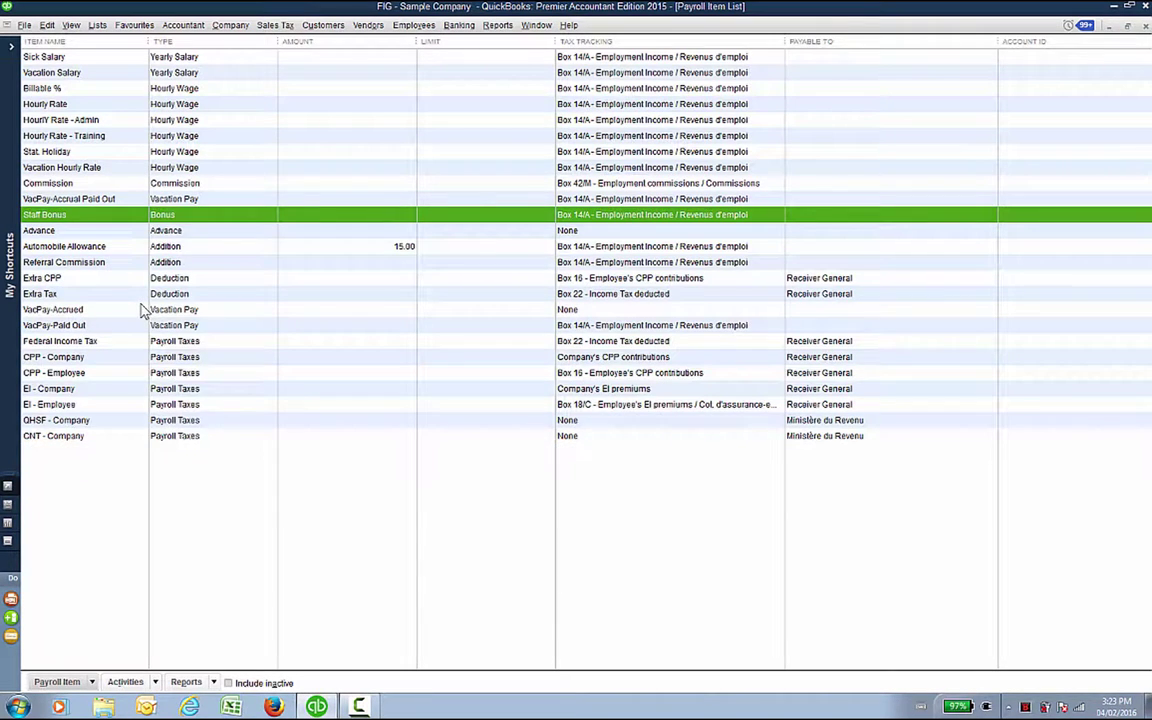
Step: Start a new Wage payroll item with Hourly Wages and Regular Pay, reaching the naming page
click(60, 683)
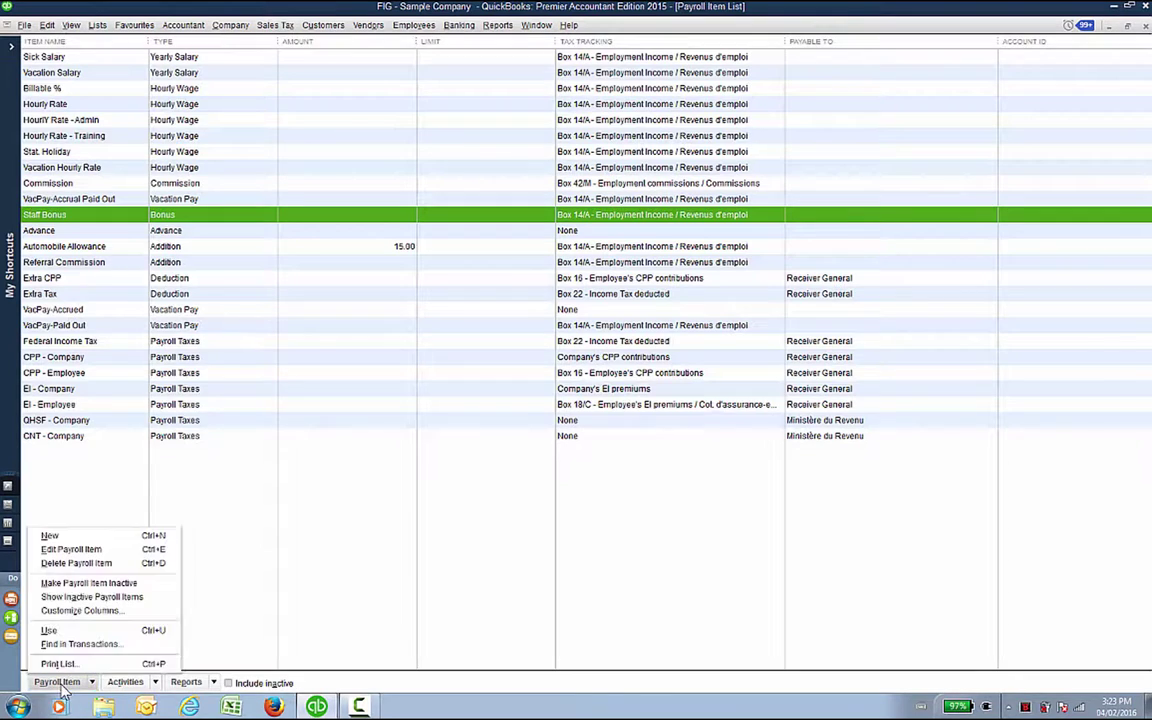
click(50, 536)
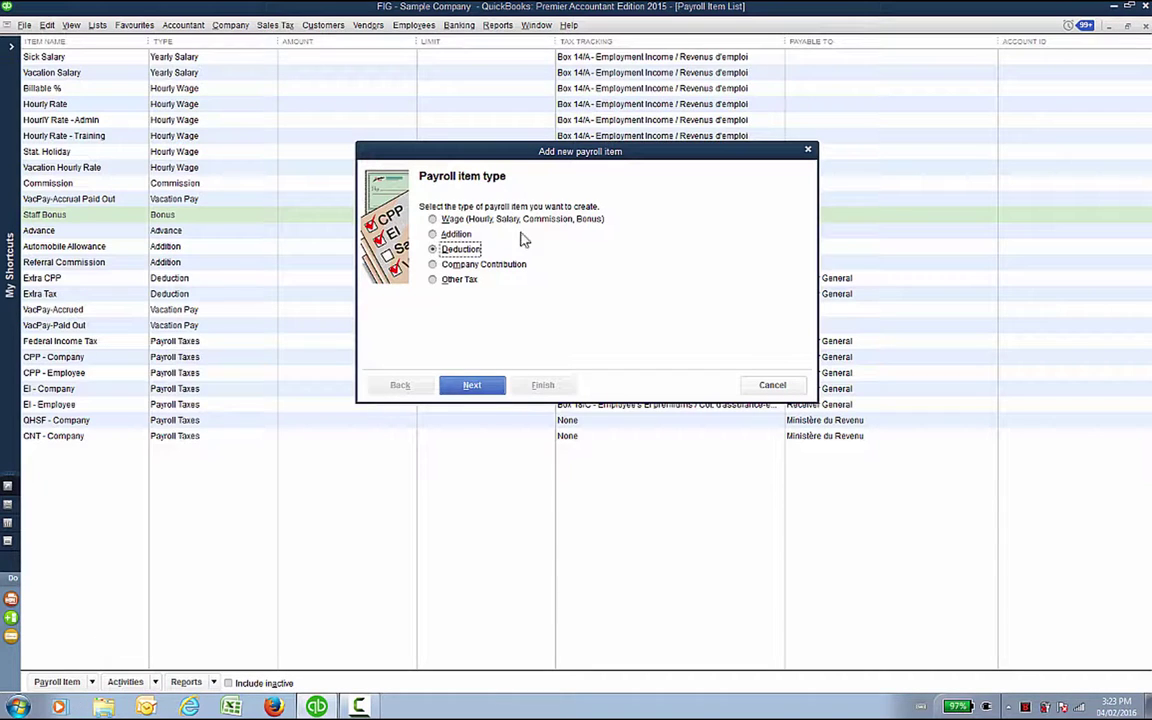
click(462, 222)
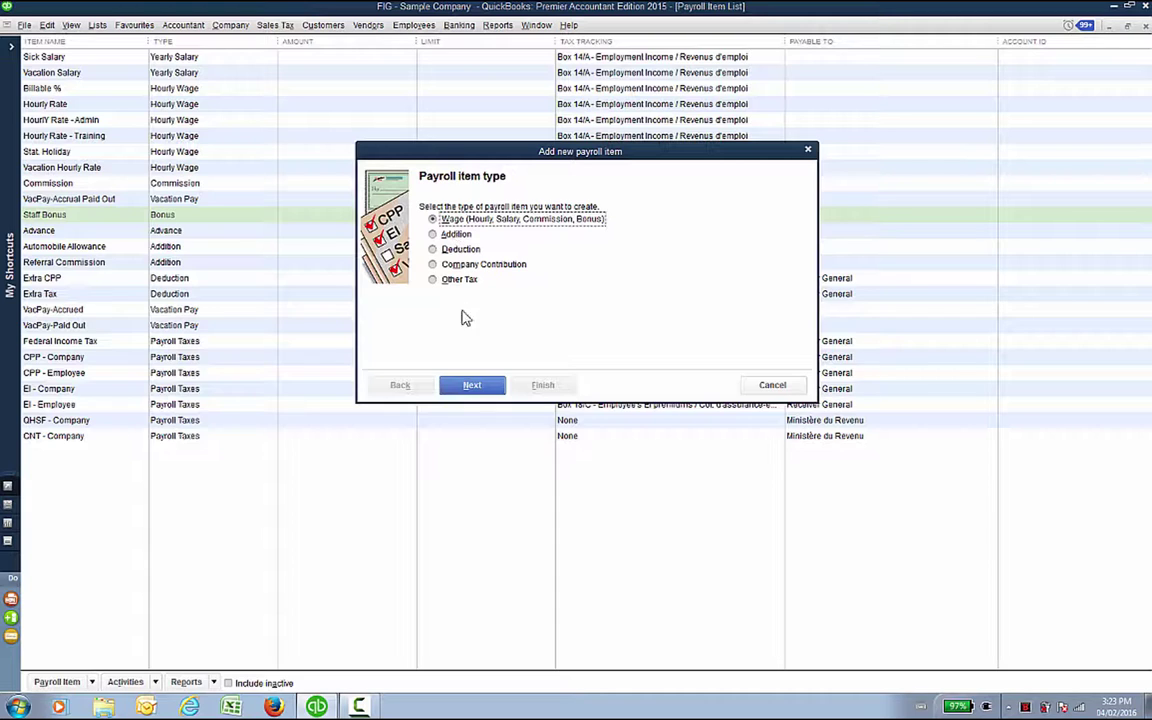
click(472, 386)
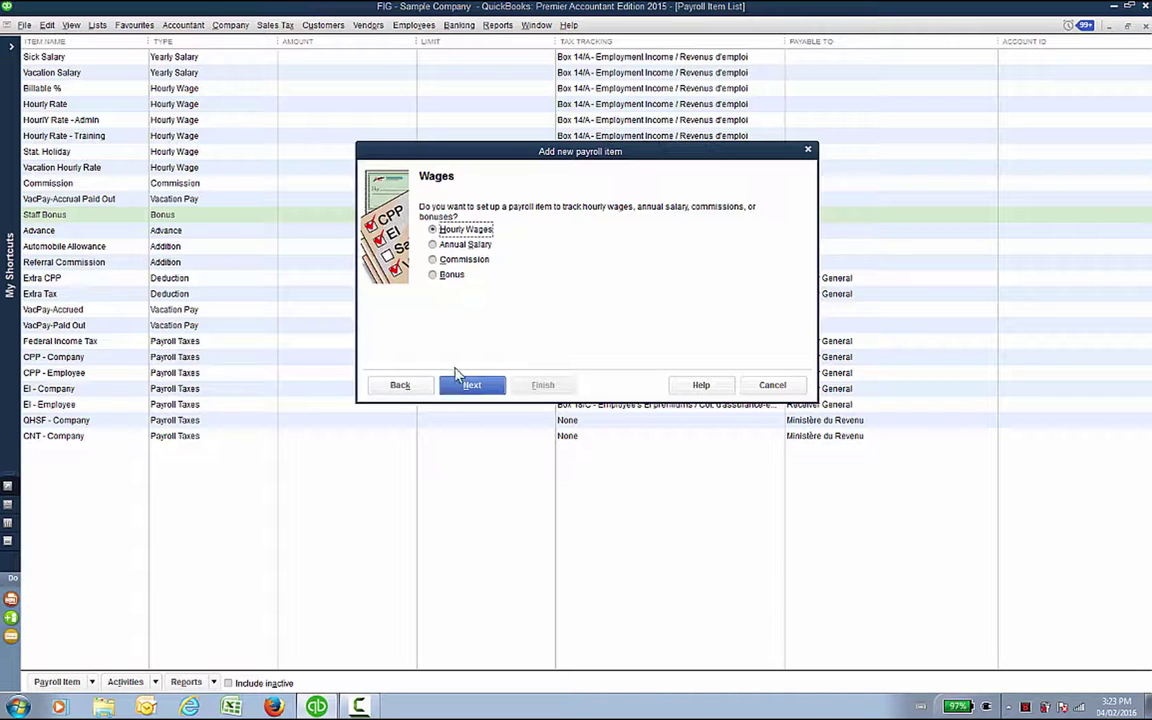
click(465, 387)
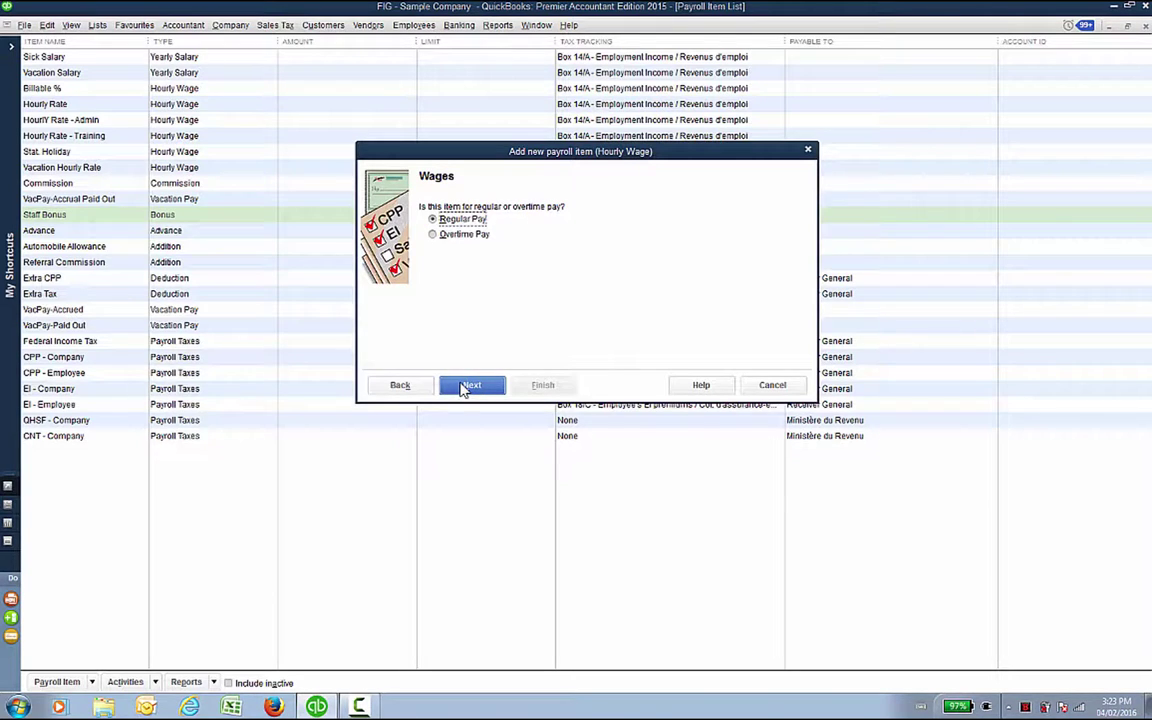
click(466, 386)
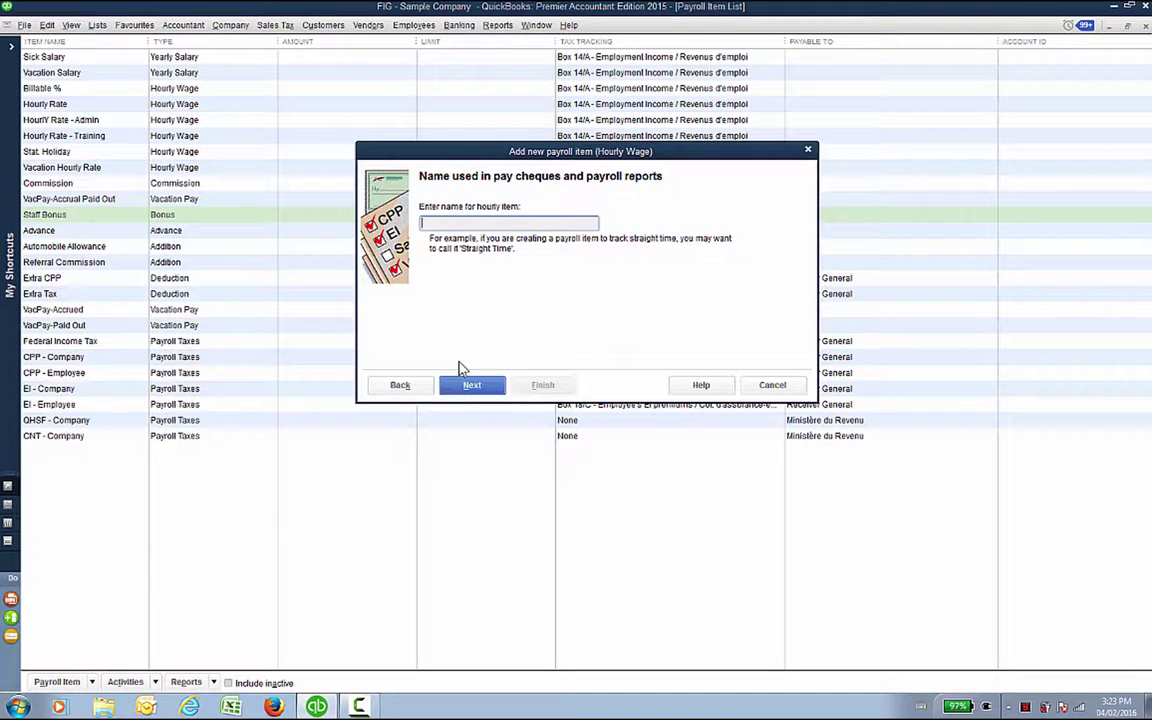
Step: Name the new hourly payroll item 'Hourly Overtime' and continue
text(Hourly Overtime)
click(486, 384)
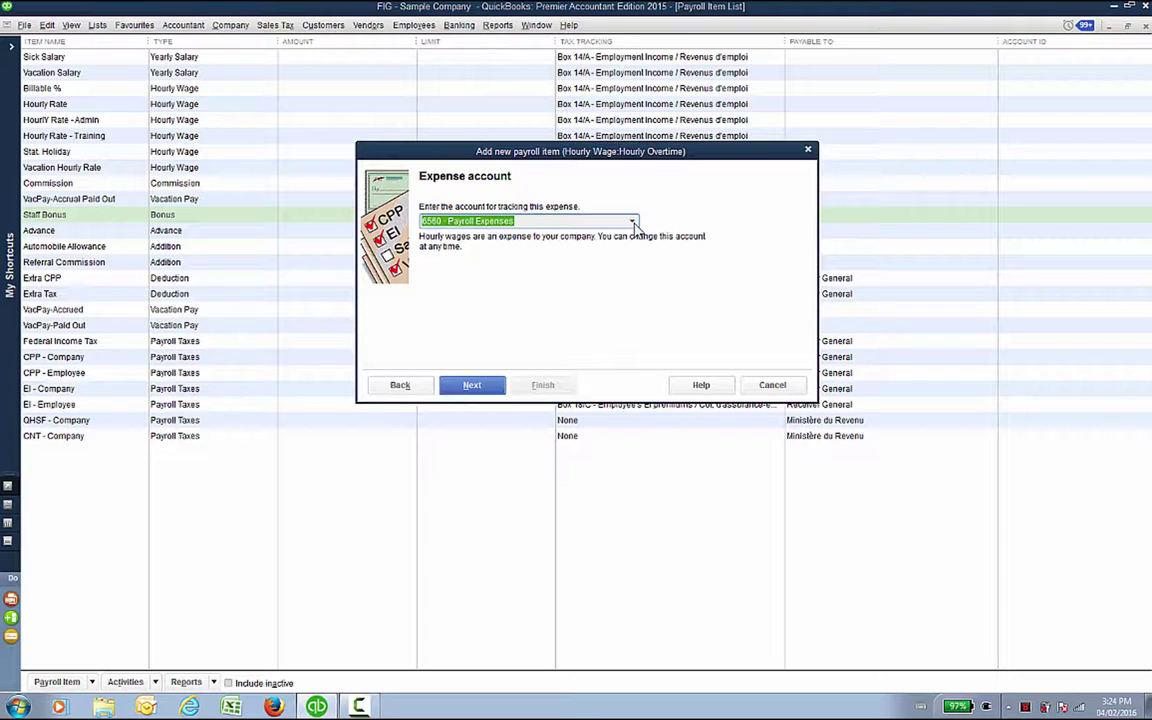
Step: Choose CGS - Payroll - Wages as the Hourly Overtime expense account and continue
click(633, 222)
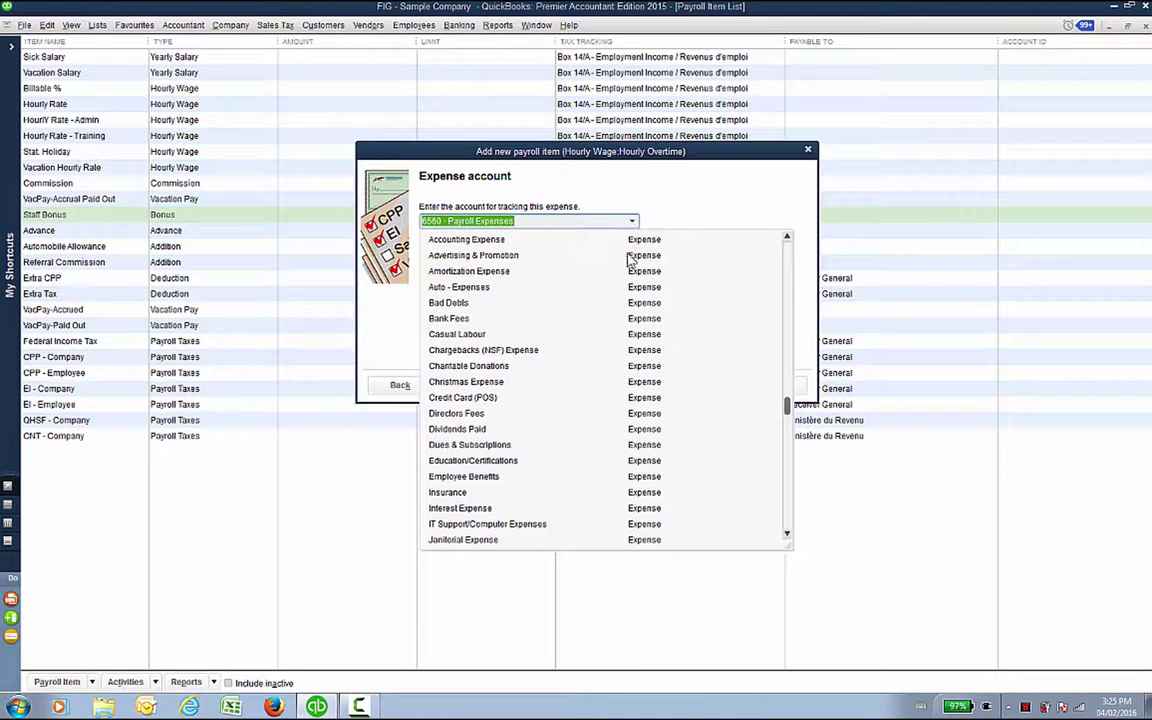
scroll(628, 258, up, 5)
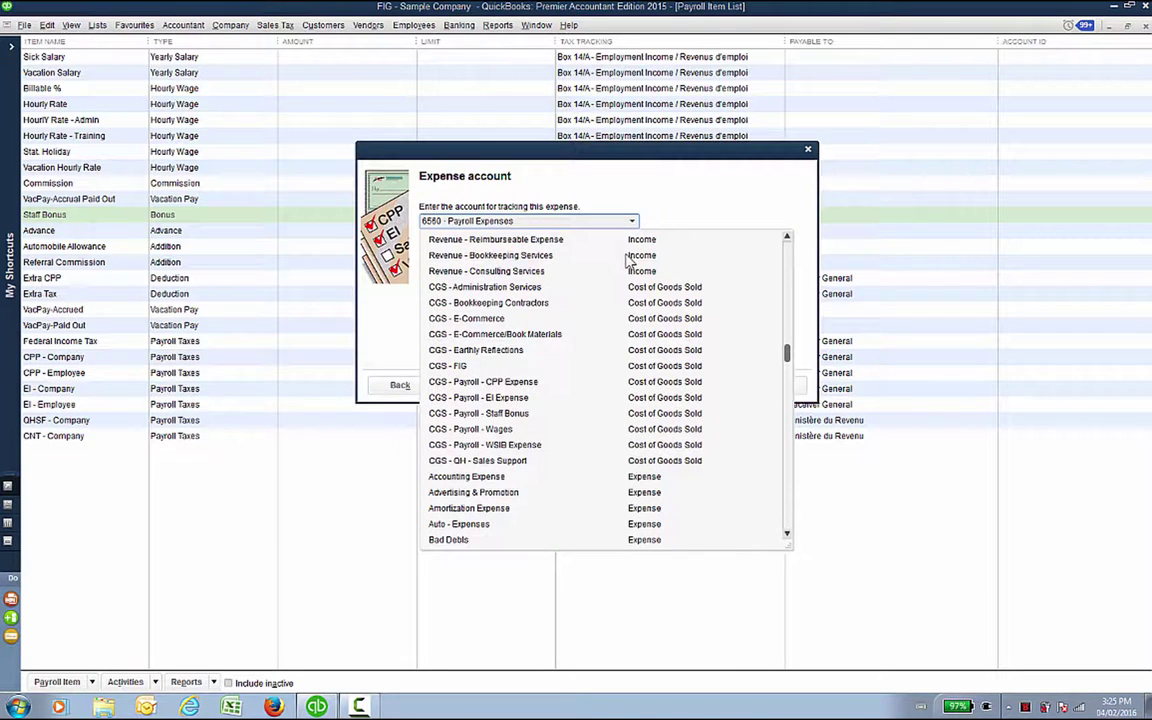
click(506, 433)
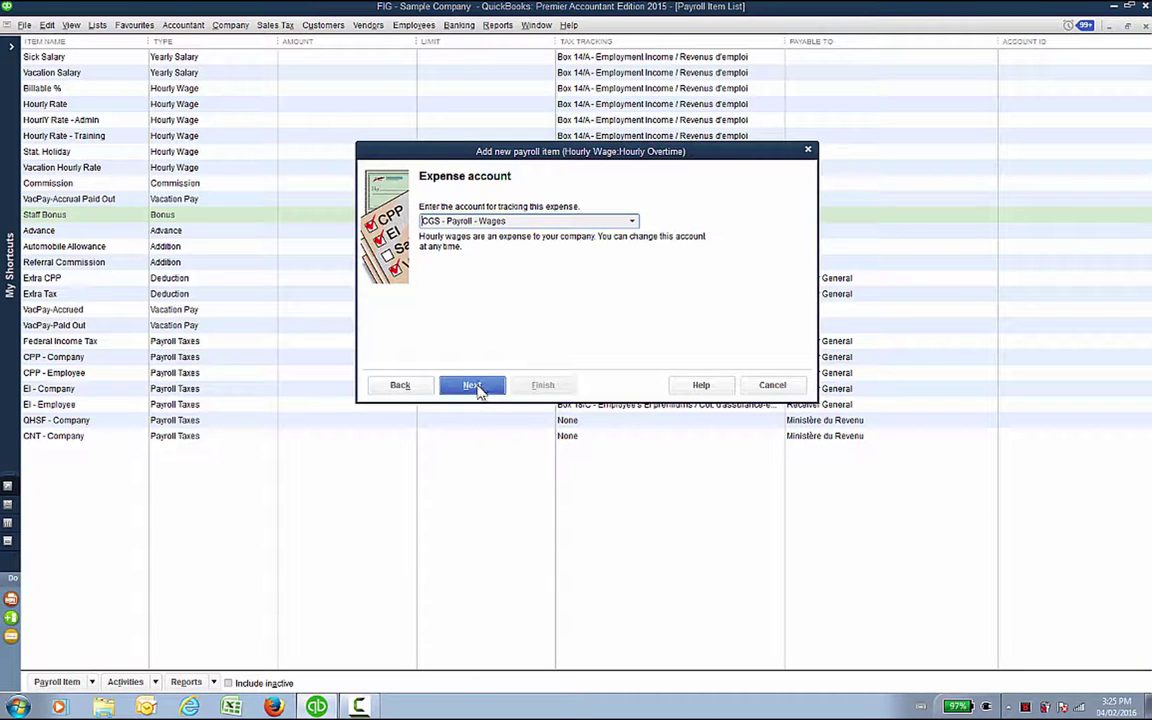
click(633, 222)
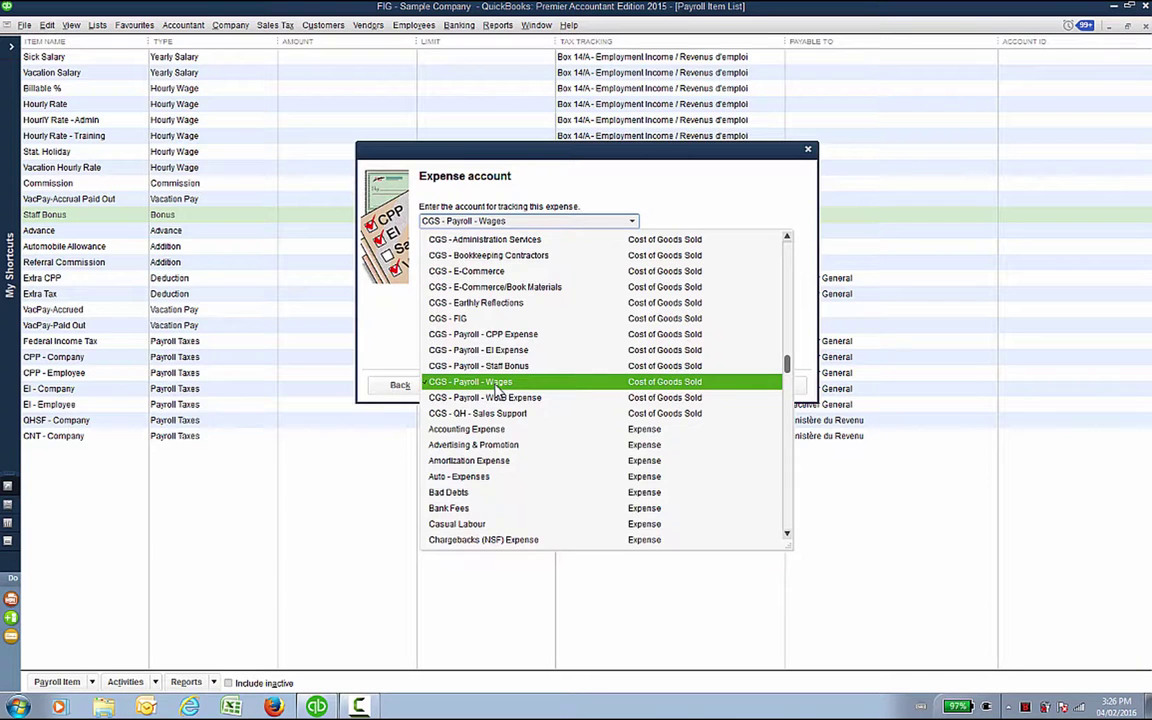
click(497, 385)
click(470, 385)
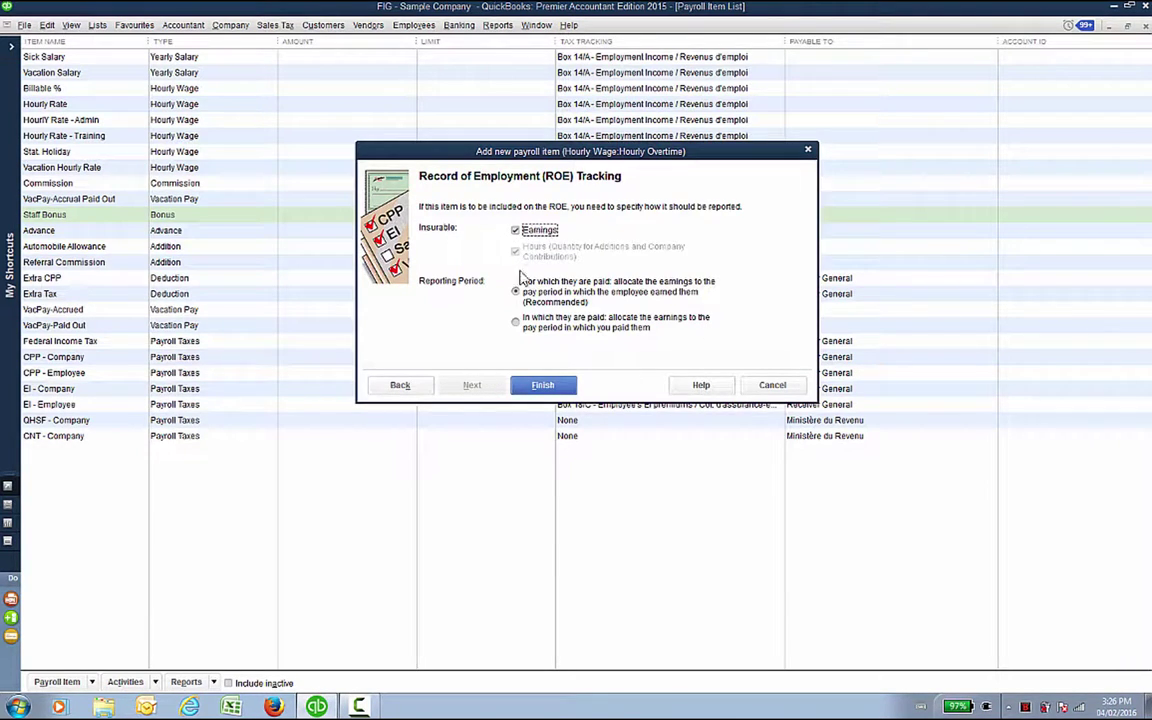
Step: Keep the default ROE tracking settings and finish the Hourly Overtime item
click(542, 385)
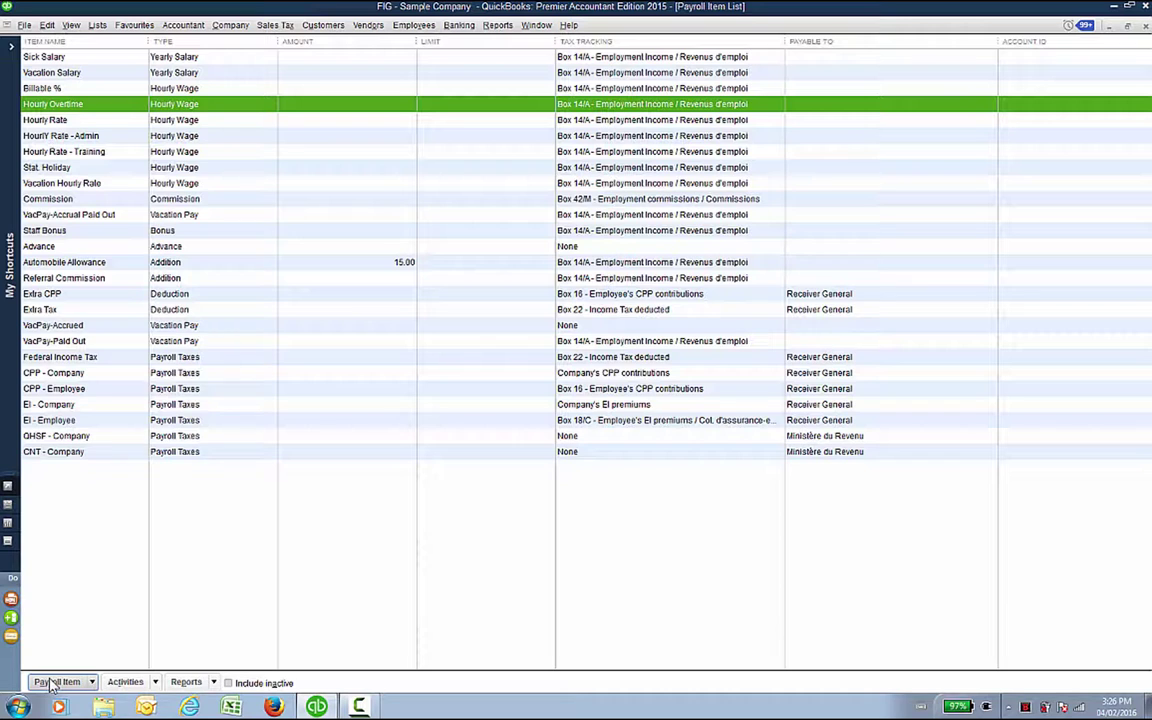
Step: Show inactive payroll items, then close the Payroll Item List and Item List windows
click(58, 682)
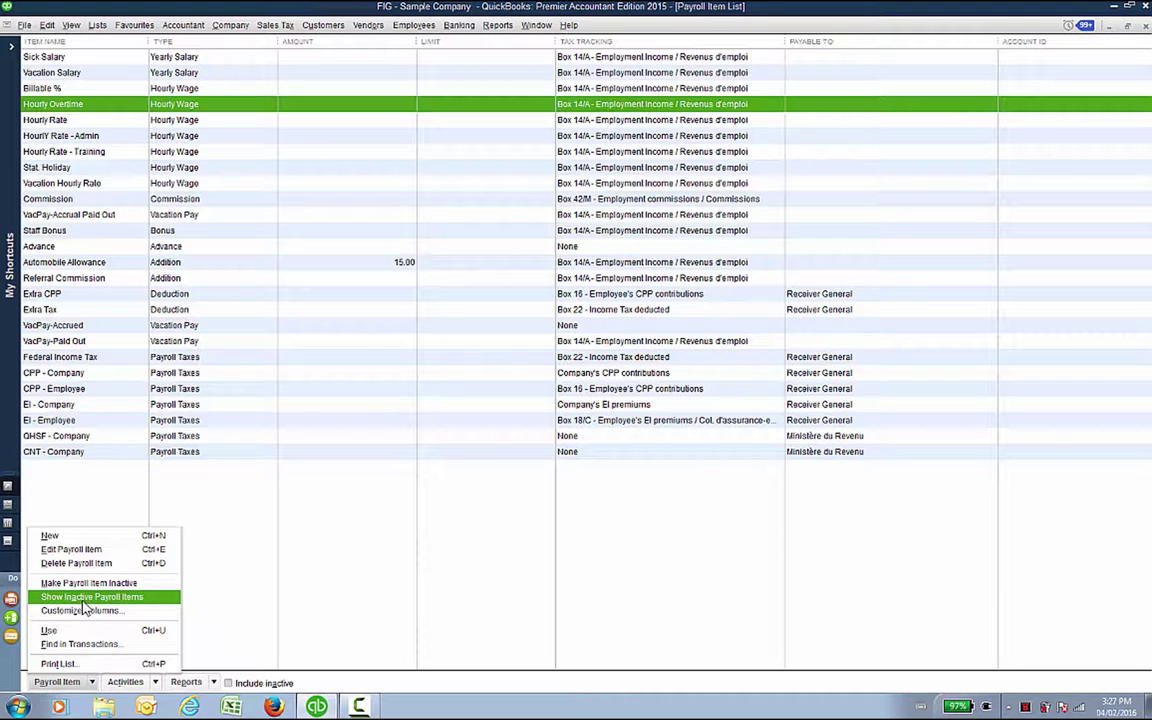
click(90, 597)
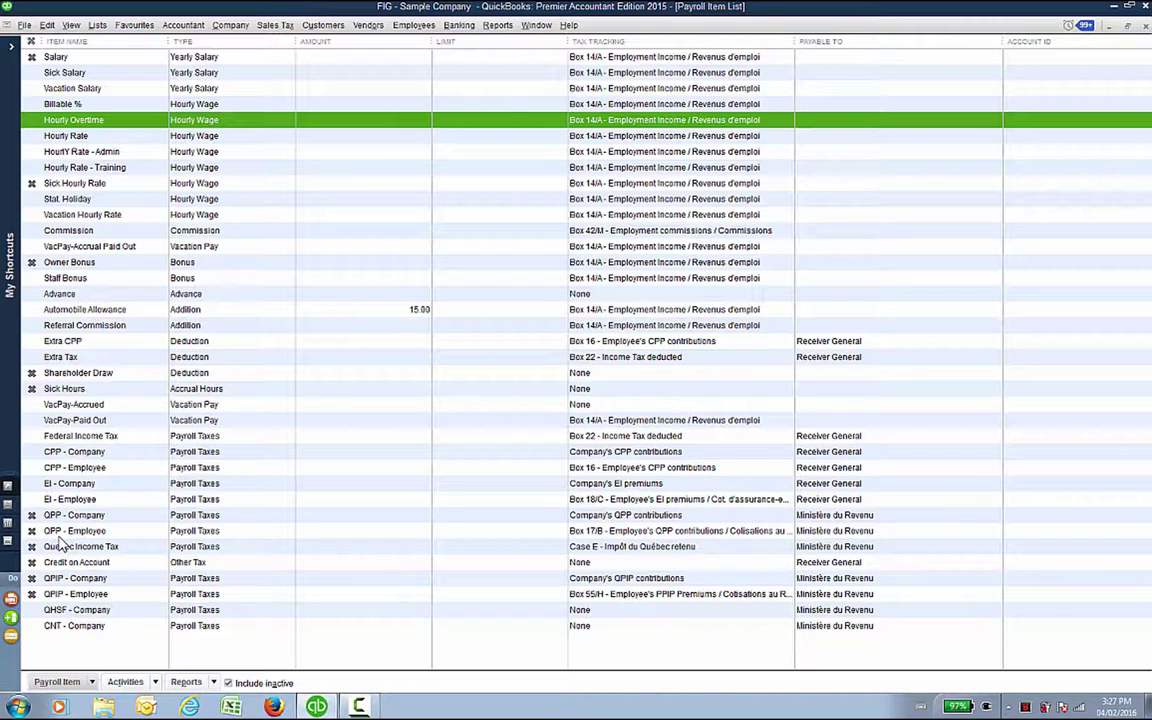
click(1145, 29)
click(1146, 28)
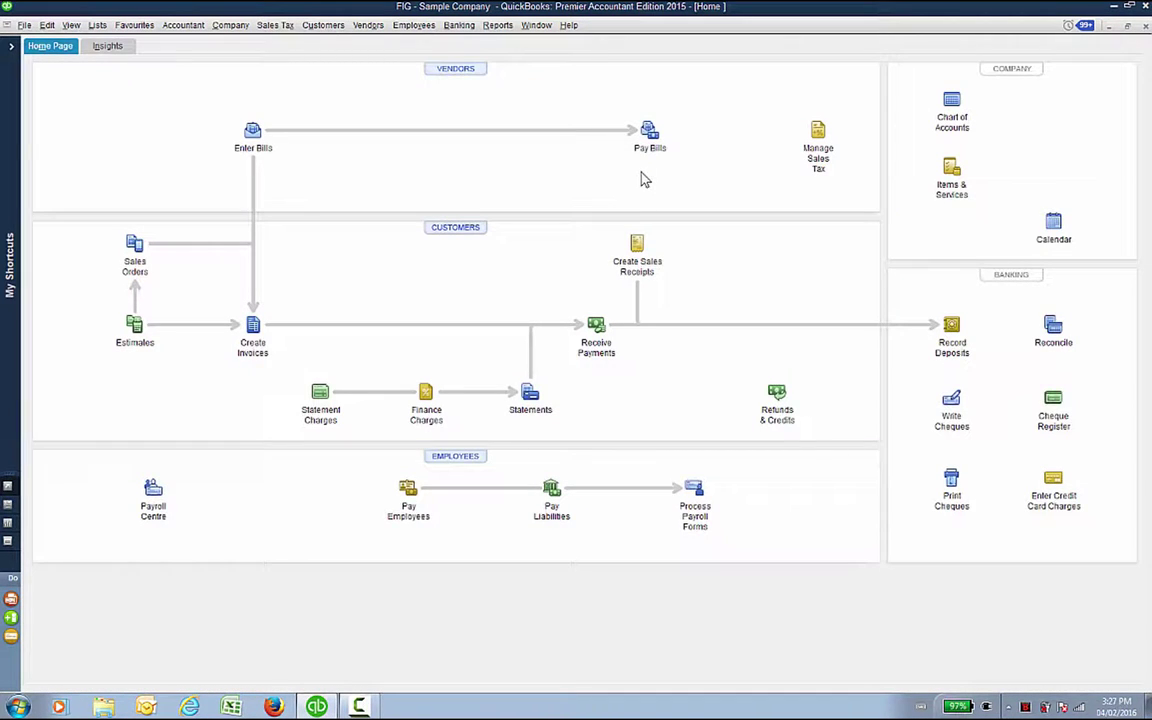
Step: In the memorized reports, review the Profit & Loss By Month, YTD with %, and Prev Year Comparison reports
click(497, 26)
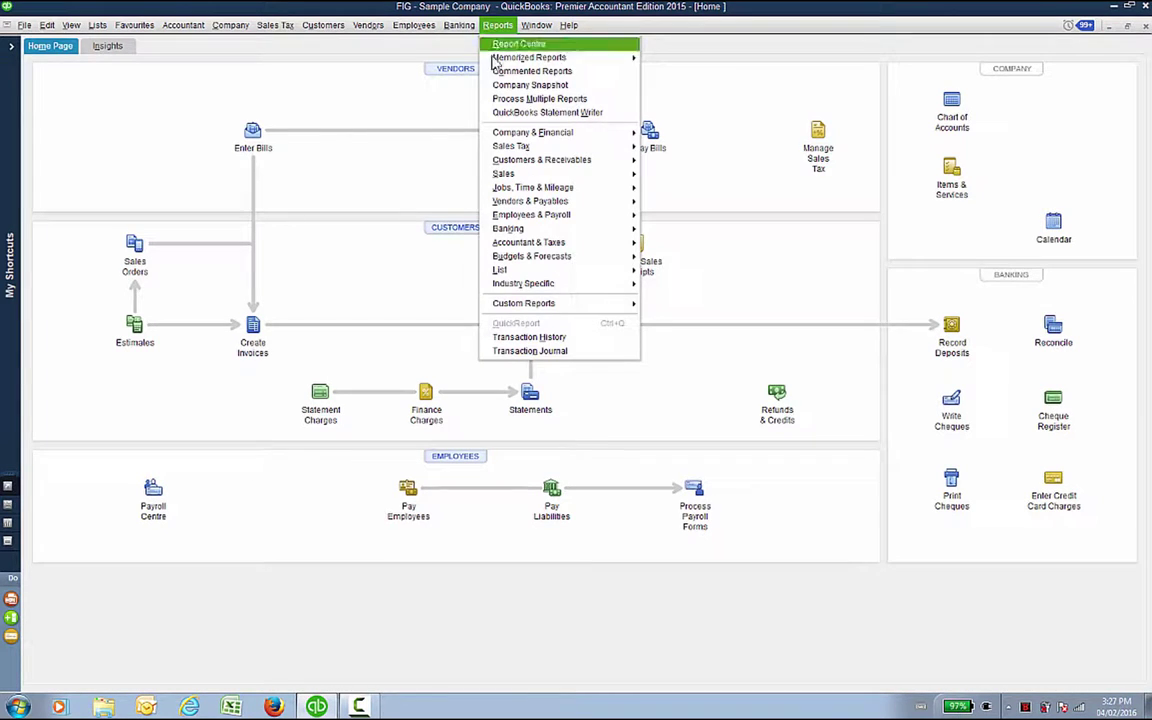
mouse_move(495, 60)
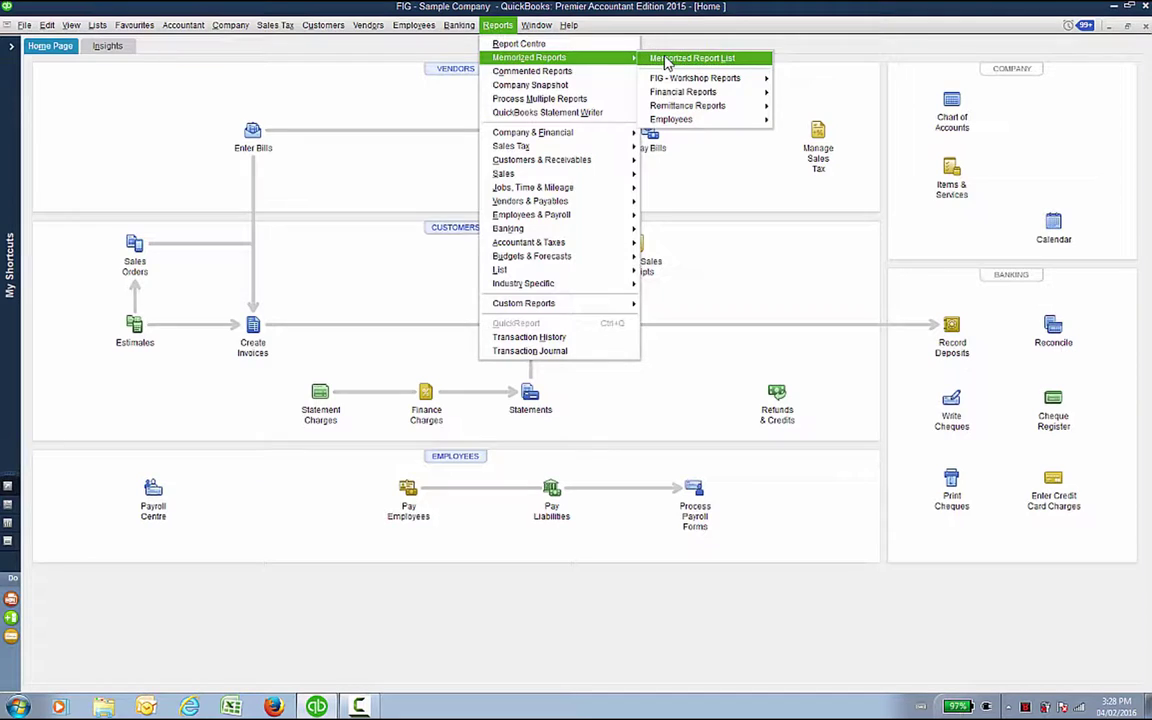
click(680, 58)
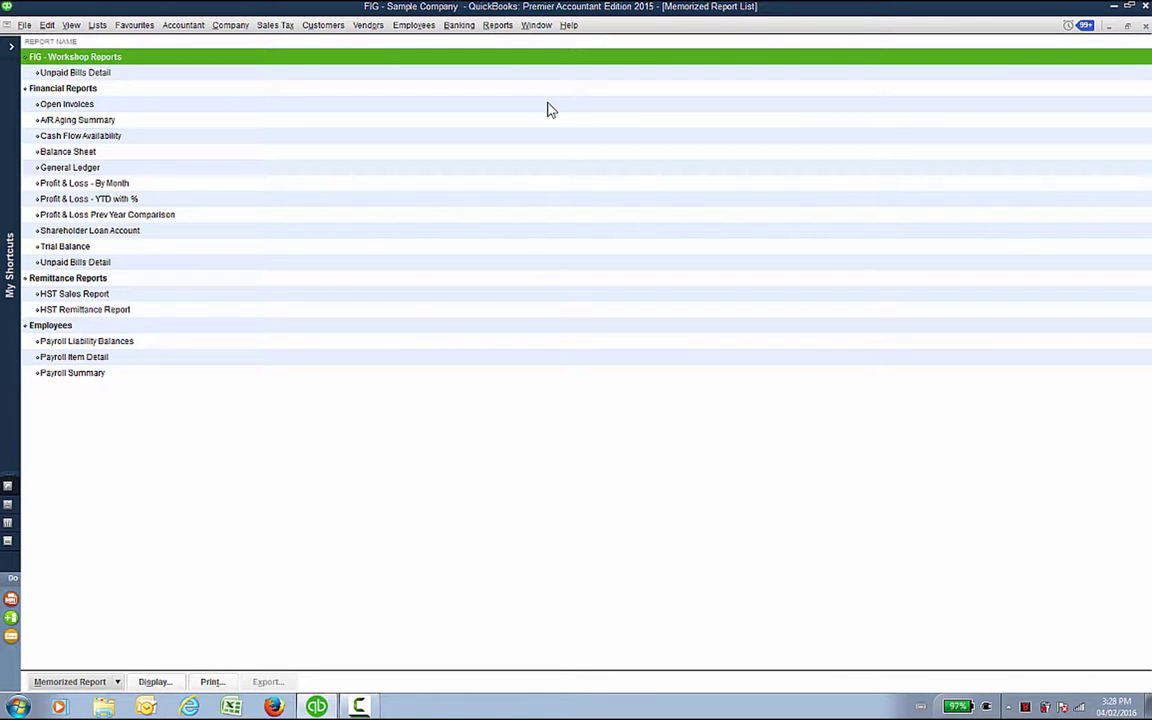
click(126, 185)
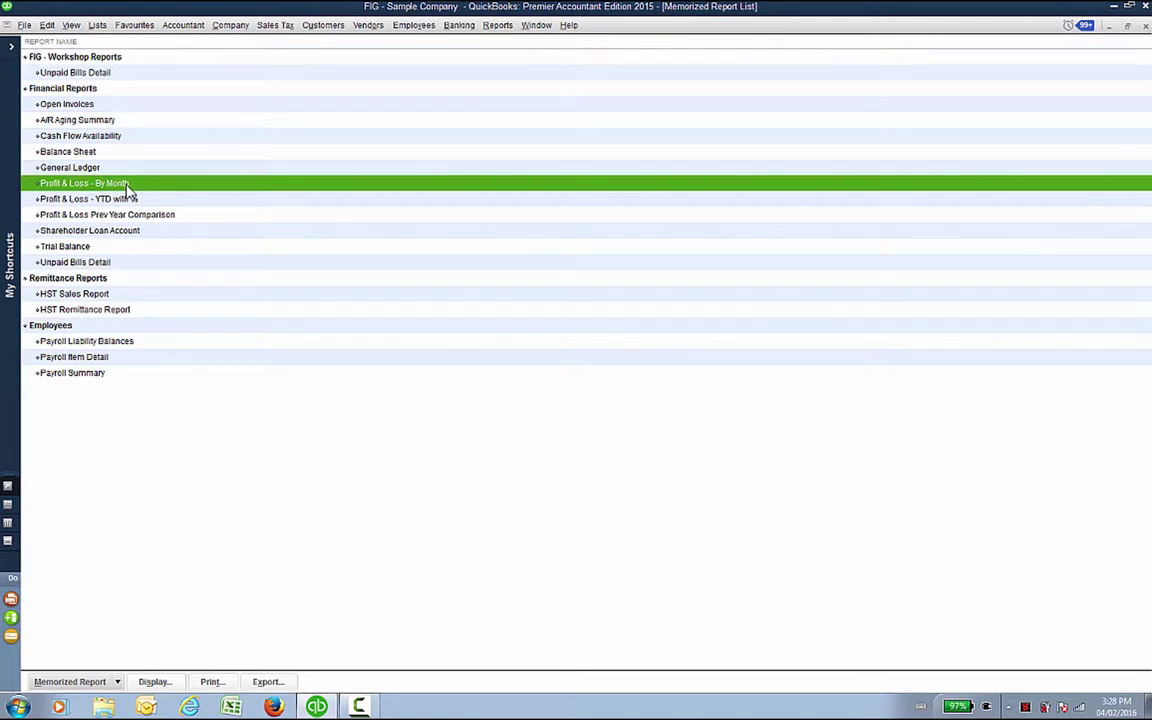
click(118, 200)
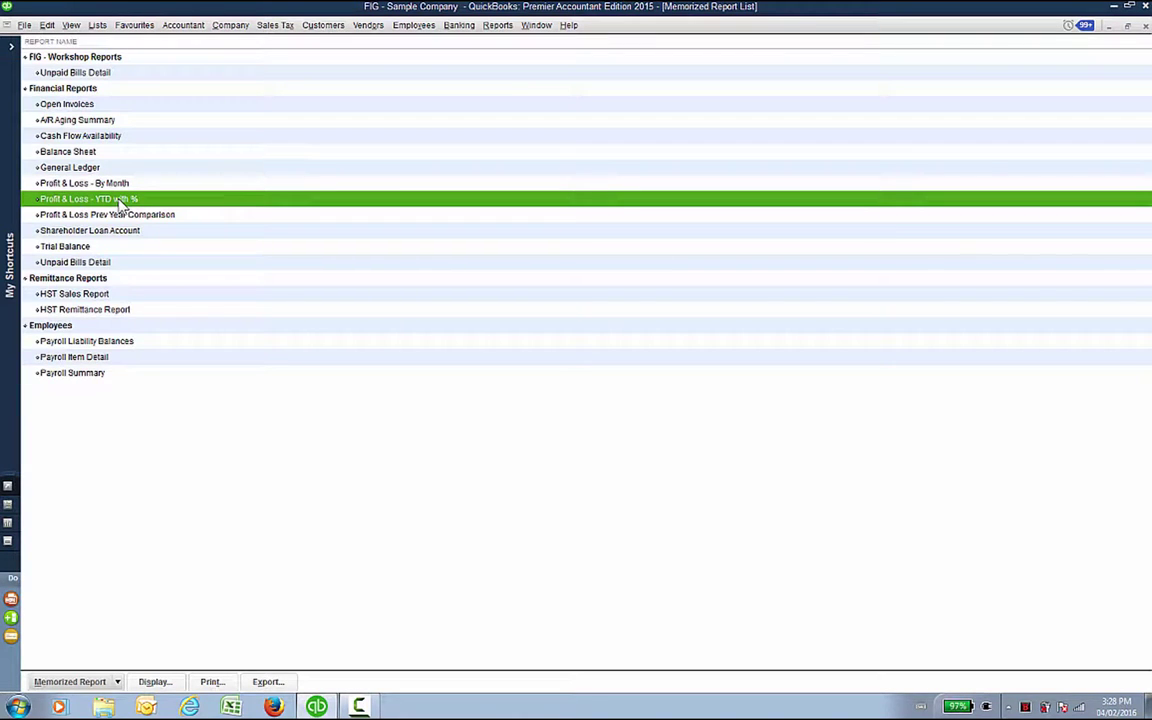
click(108, 217)
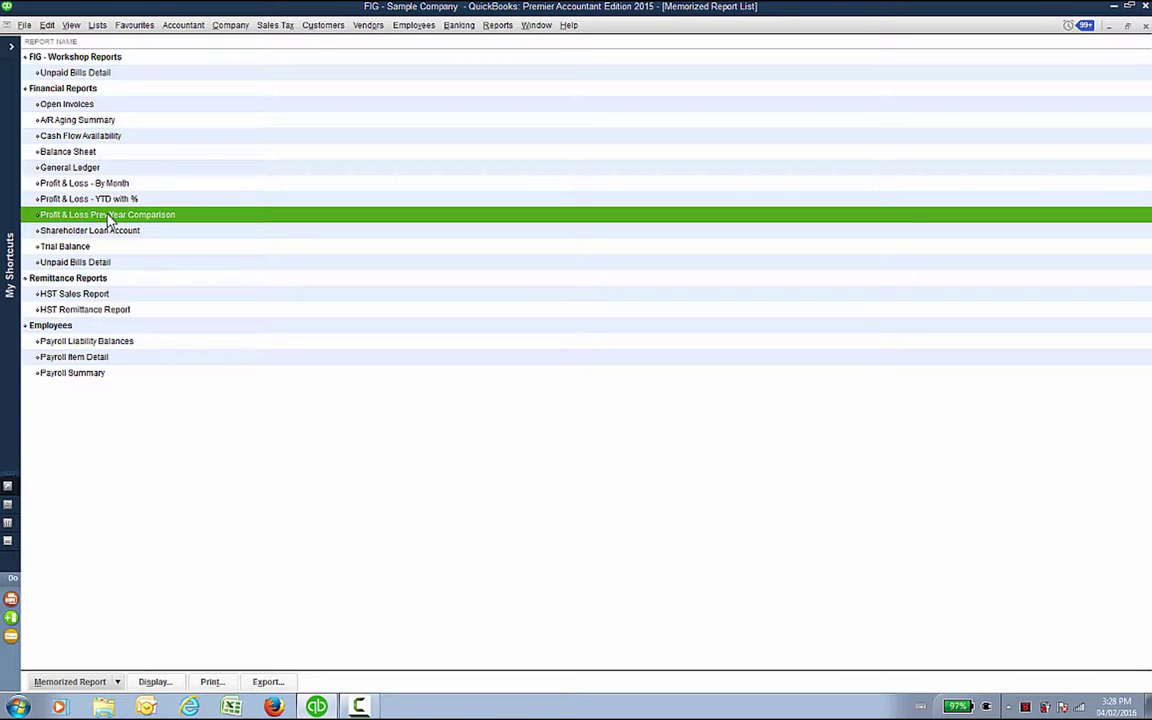
click(498, 26)
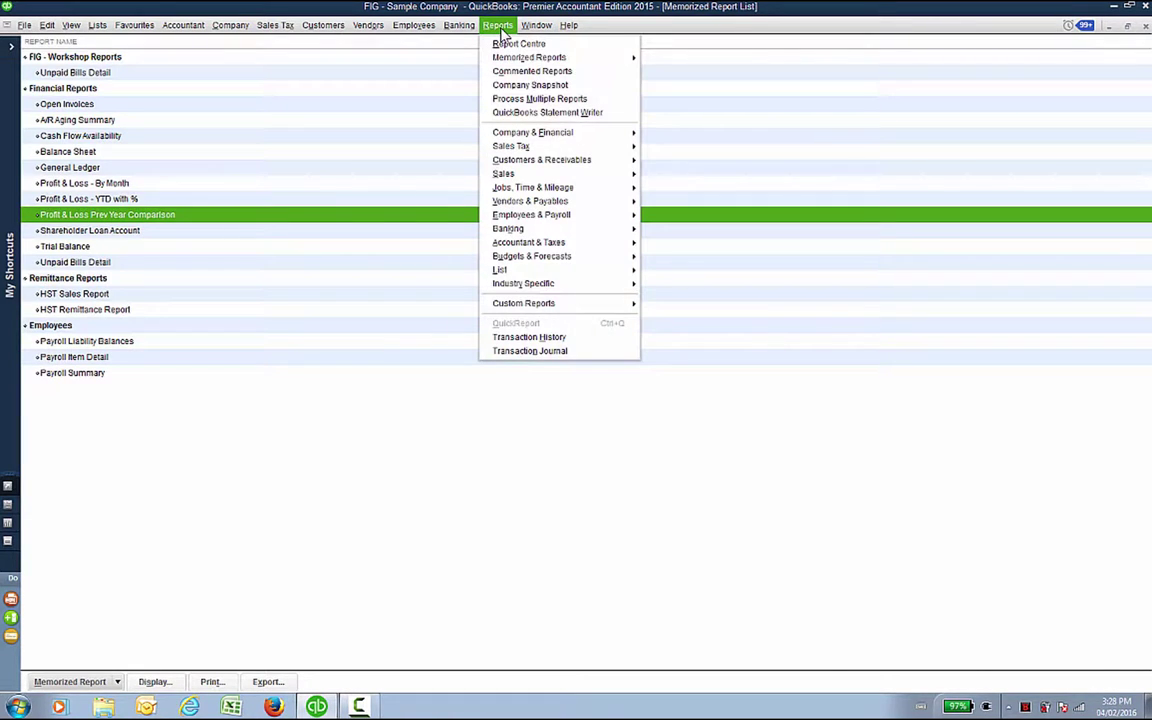
mouse_move(520, 132)
Step: Set the memorized Balance Sheet's As of date to 30/11/2015, refresh, replace the memorized version, and close
click(90, 152)
double_click(90, 152)
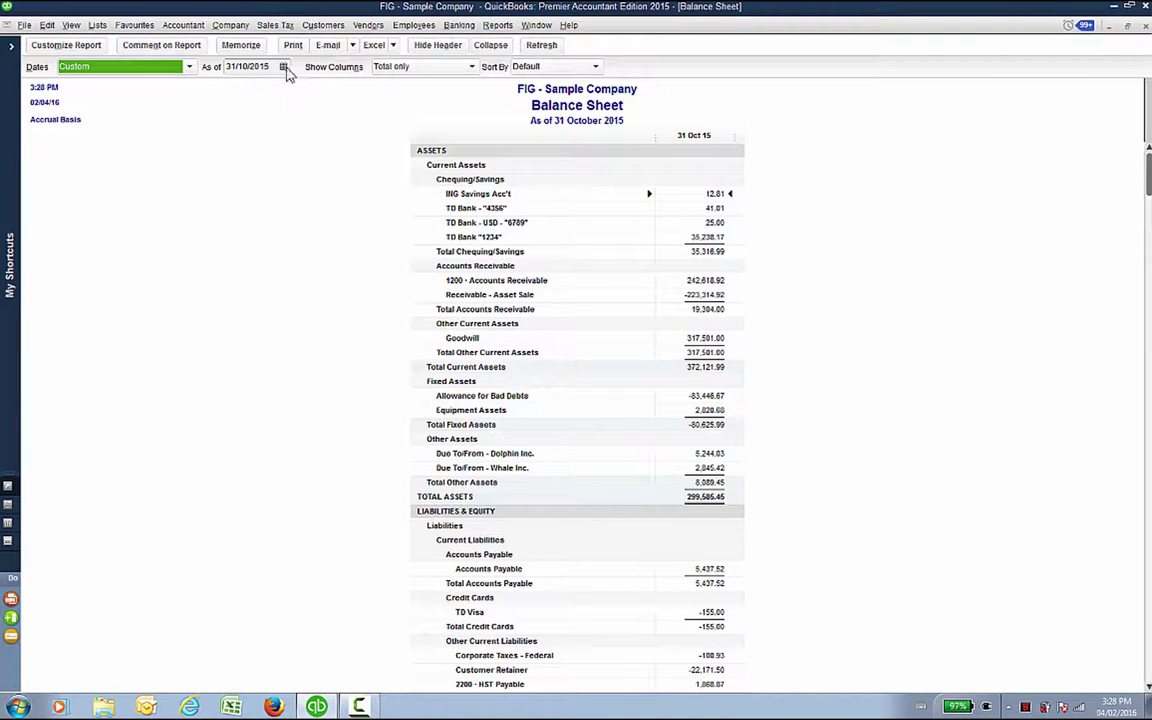
click(284, 67)
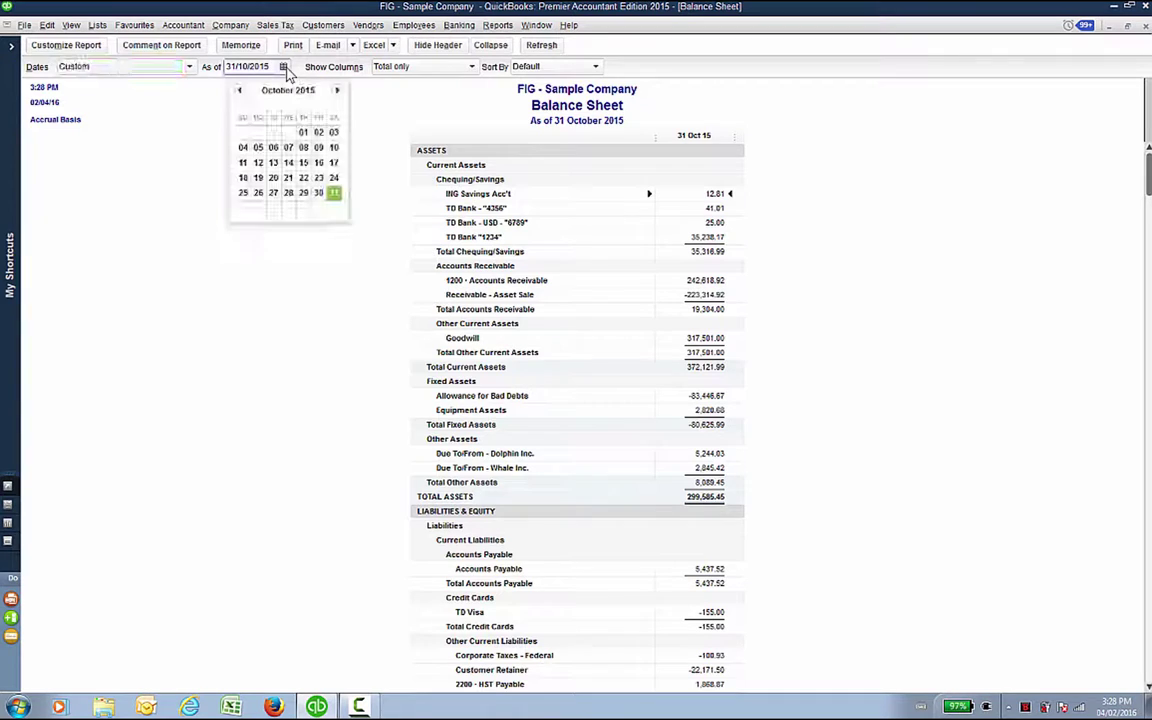
click(338, 91)
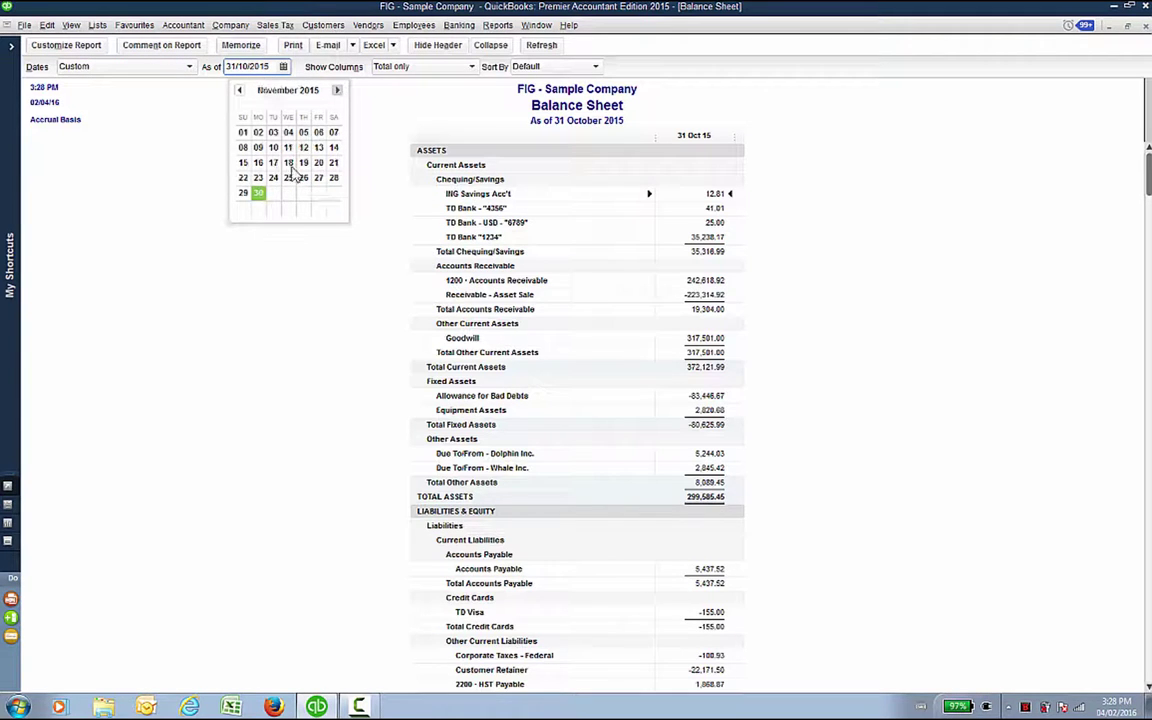
click(258, 195)
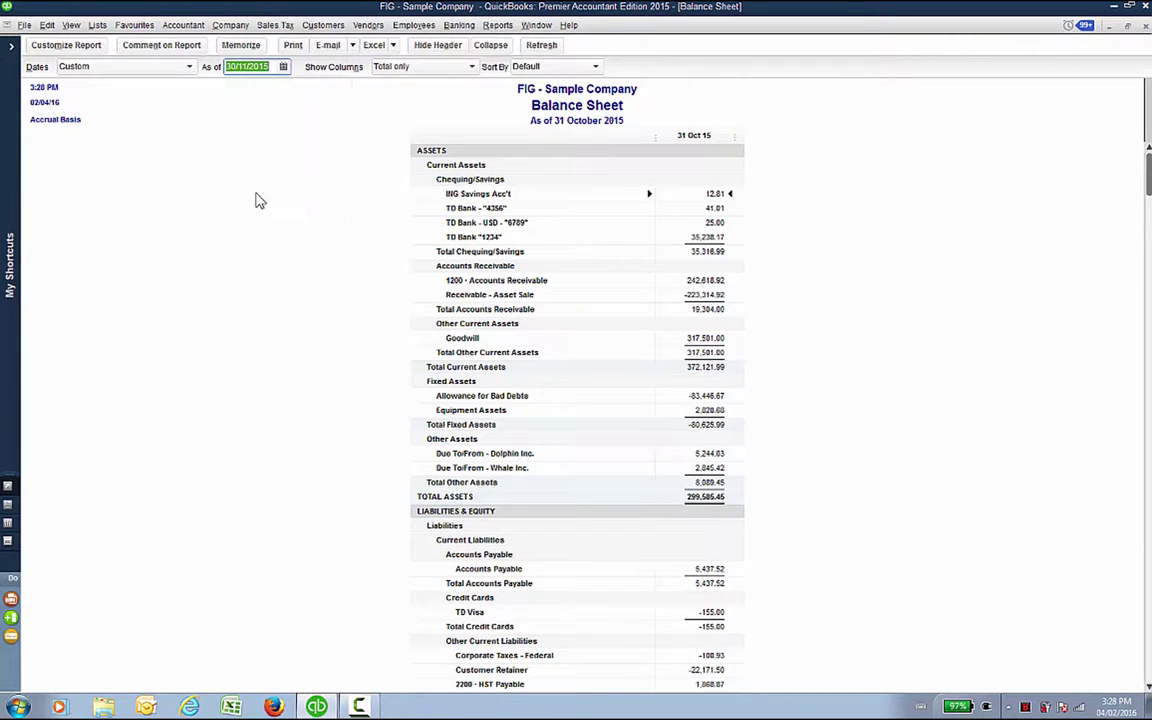
click(553, 48)
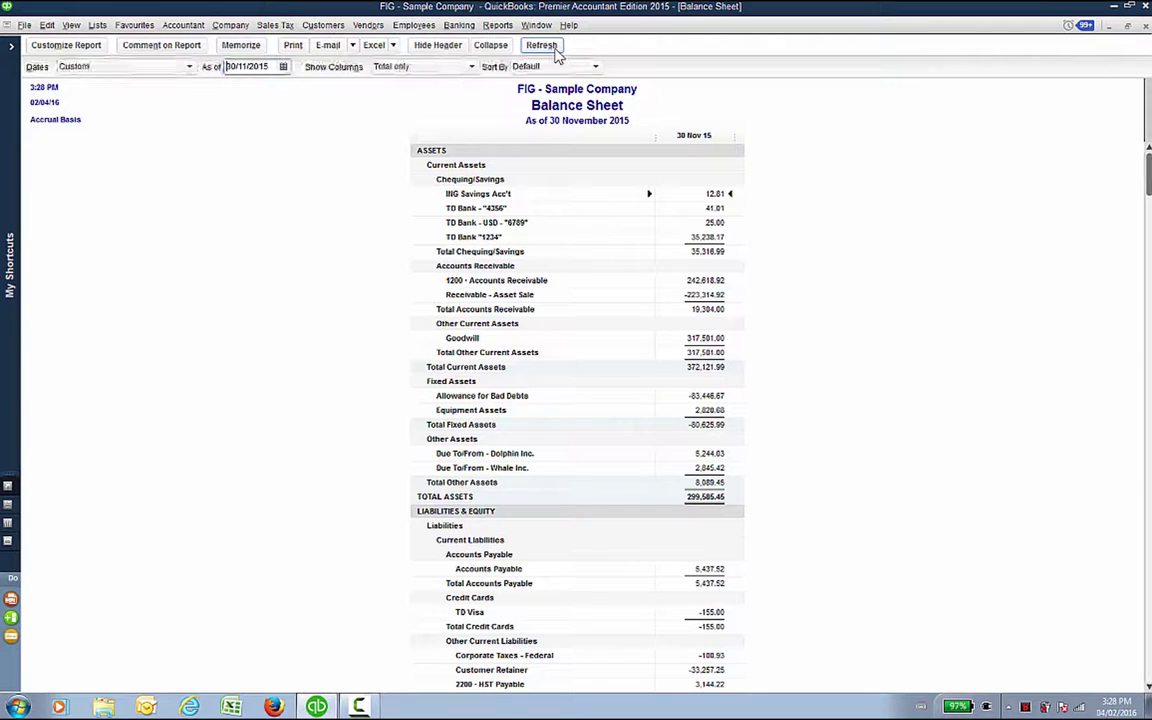
click(240, 46)
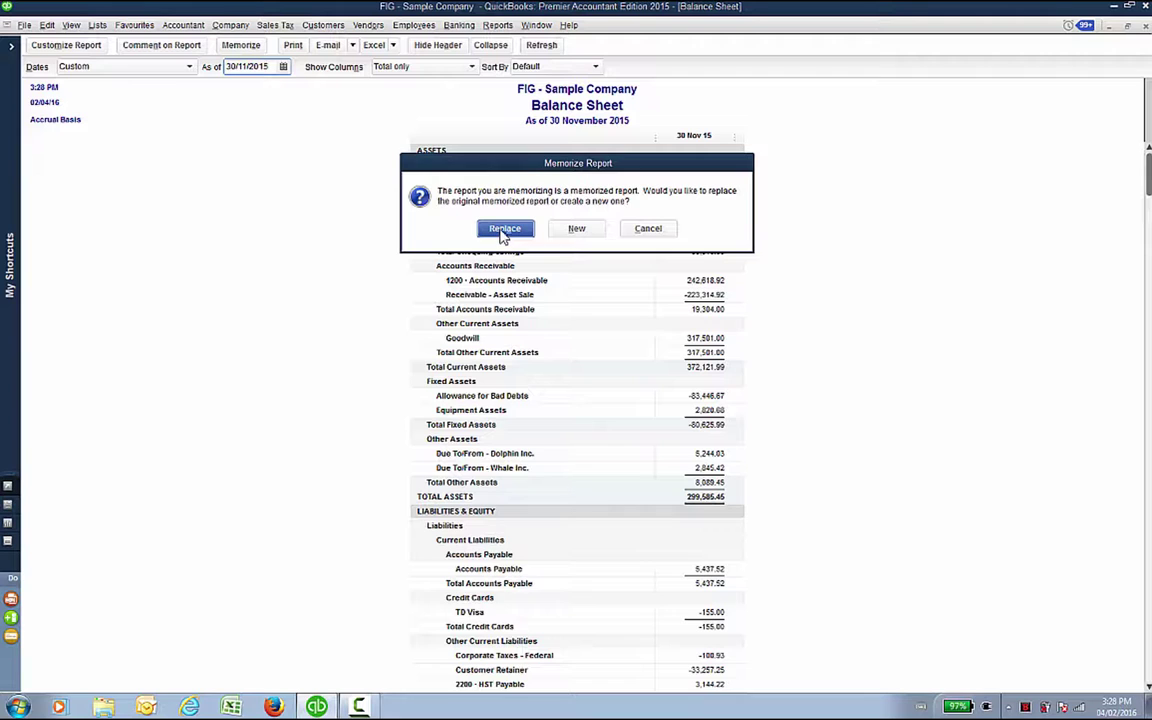
click(504, 229)
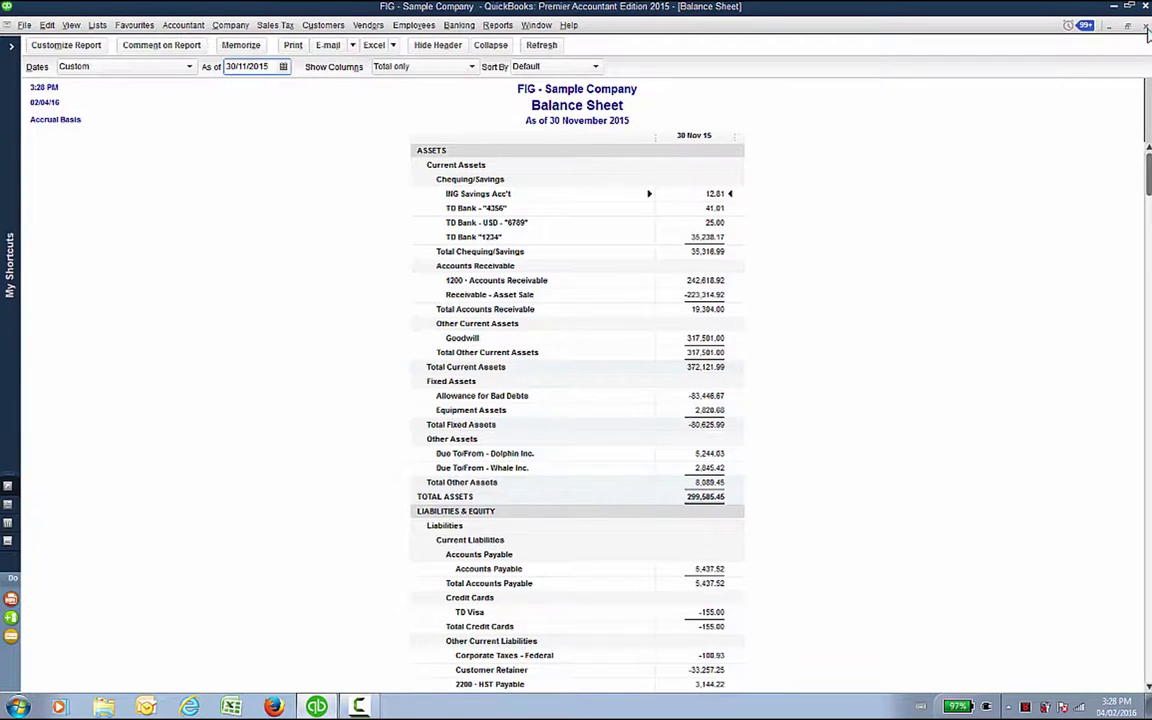
click(1146, 28)
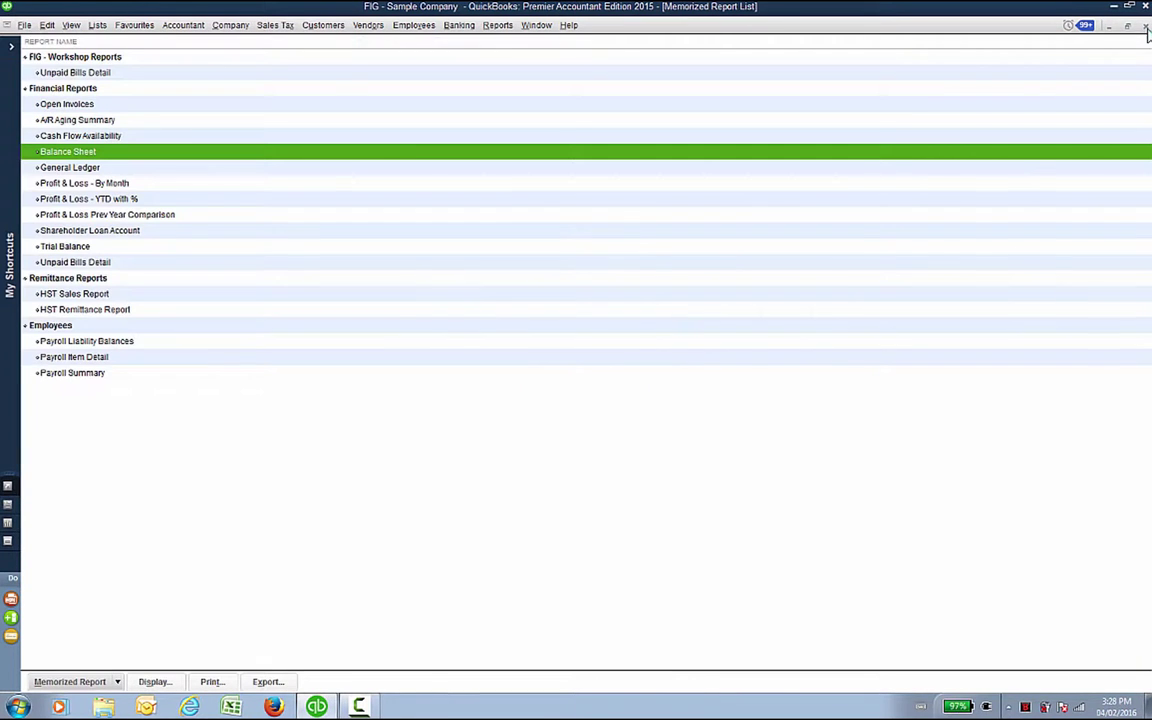
Step: Close the memorized General Ledger and open a fresh one from Reports > Accountant & Taxes
double_click(195, 167)
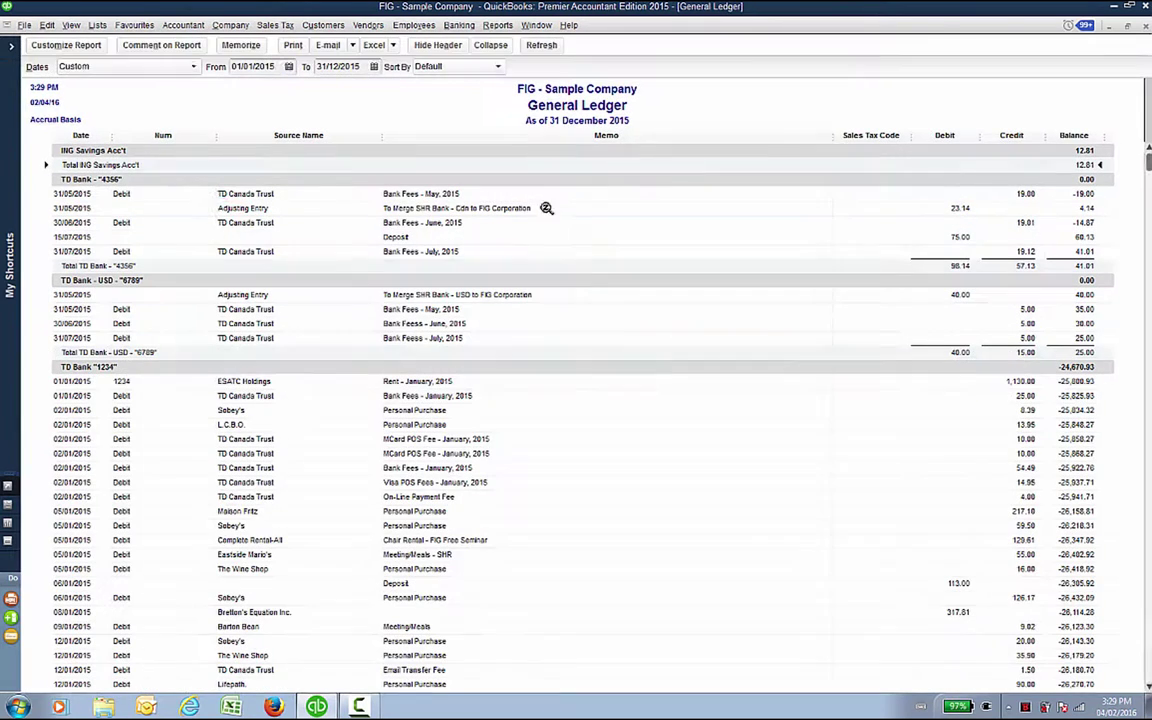
click(1146, 27)
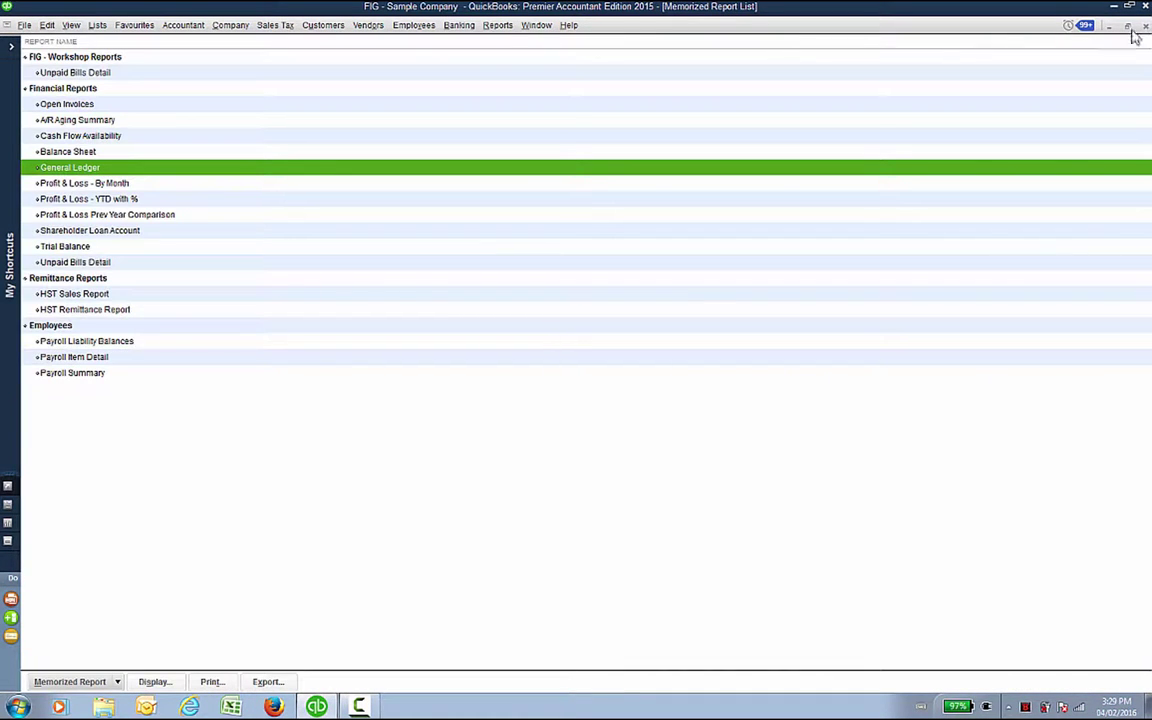
click(499, 27)
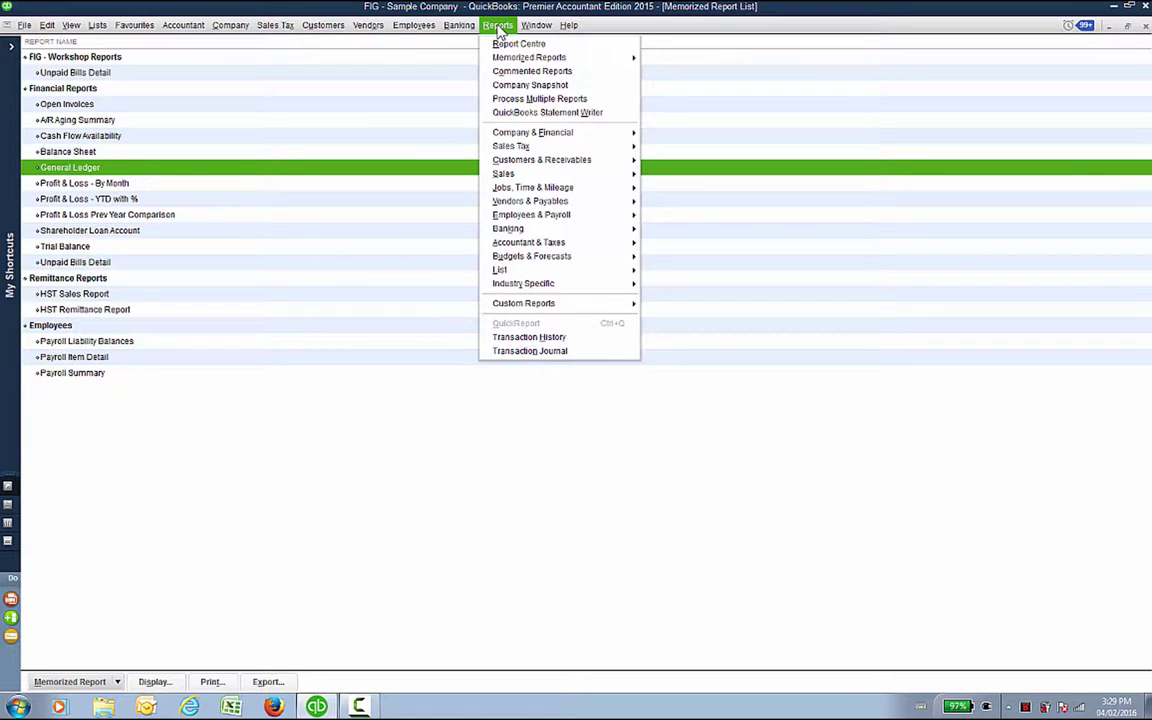
mouse_move(546, 246)
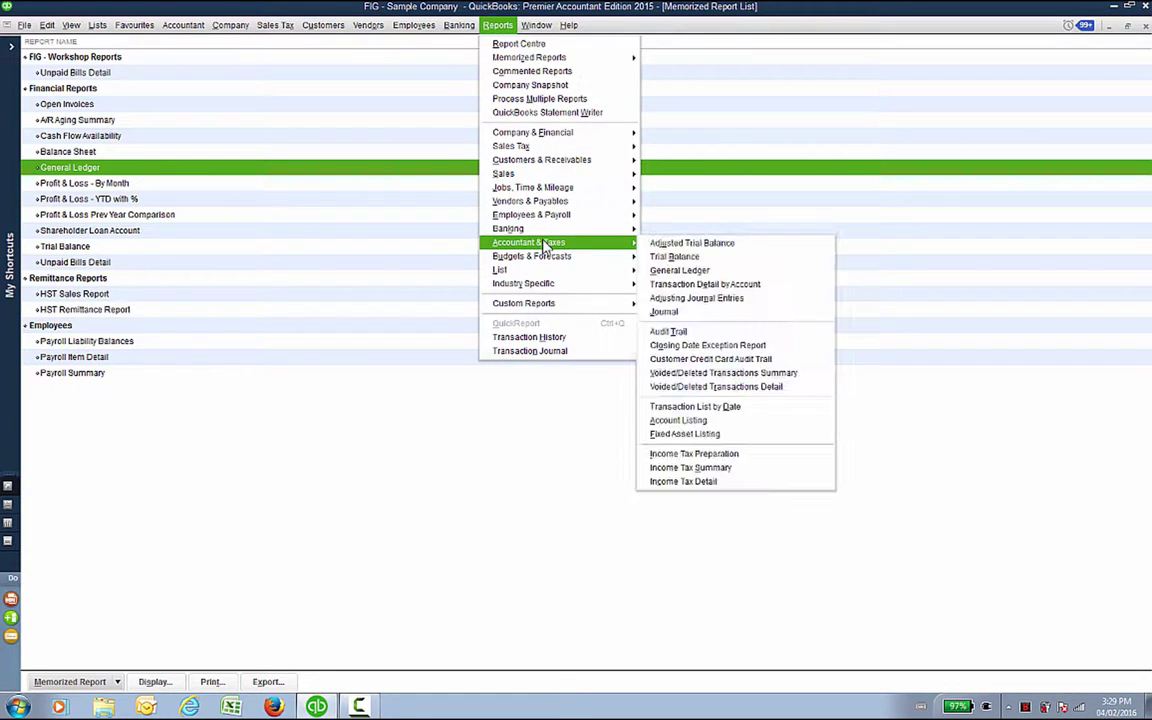
click(678, 270)
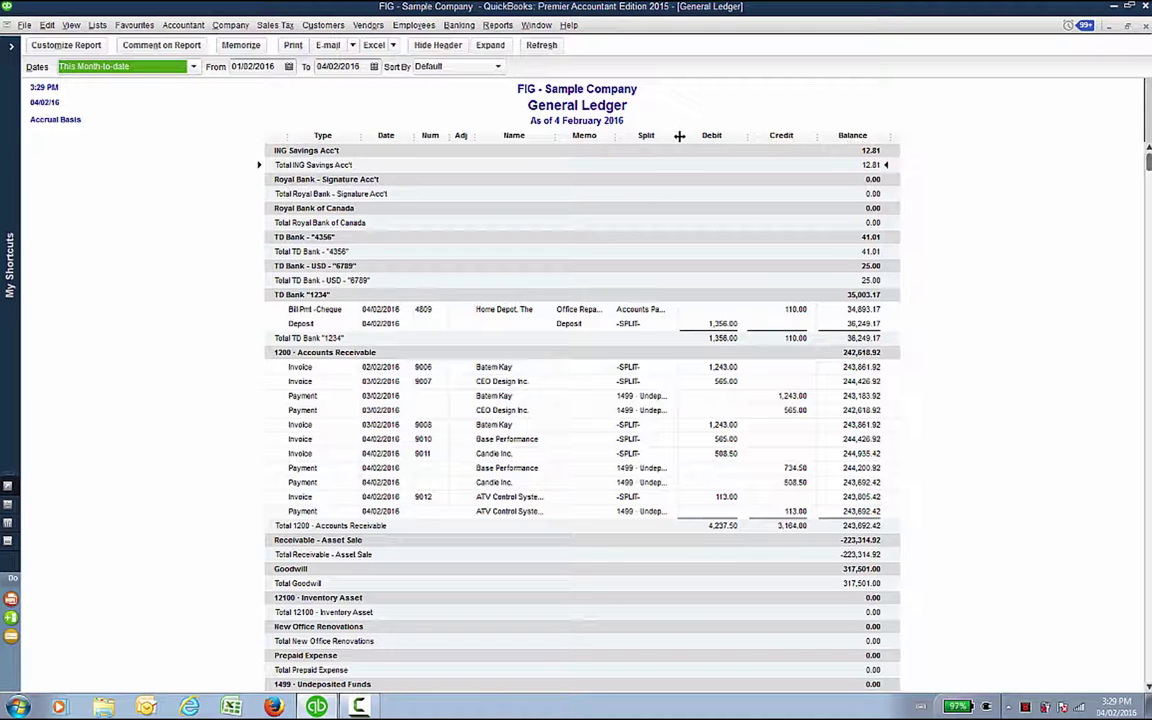
Step: Collapse the Split, Type and Adj columns and widen the Date column
drag(679, 135, 818, 135)
drag(210, 135, 189, 137)
drag(409, 135, 212, 137)
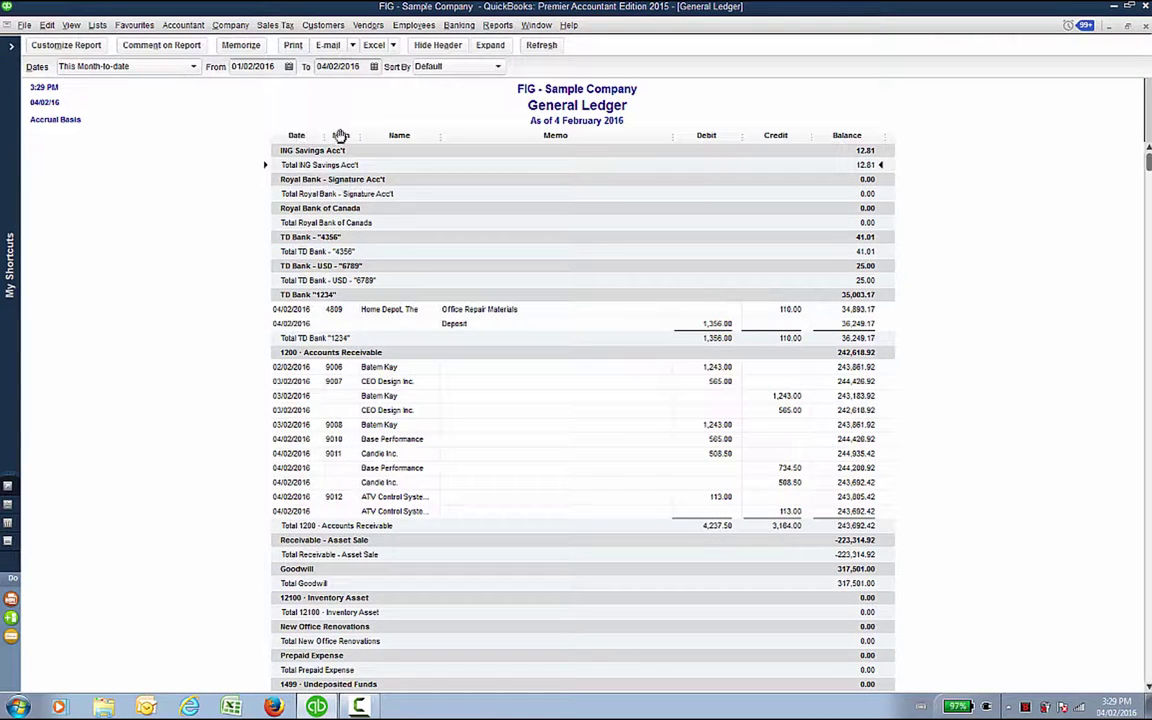
mouse_move(298, 135)
mouse_down()
mouse_move(453, 133)
mouse_move(437, 136)
mouse_move(506, 147)
mouse_move(556, 133)
mouse_up()
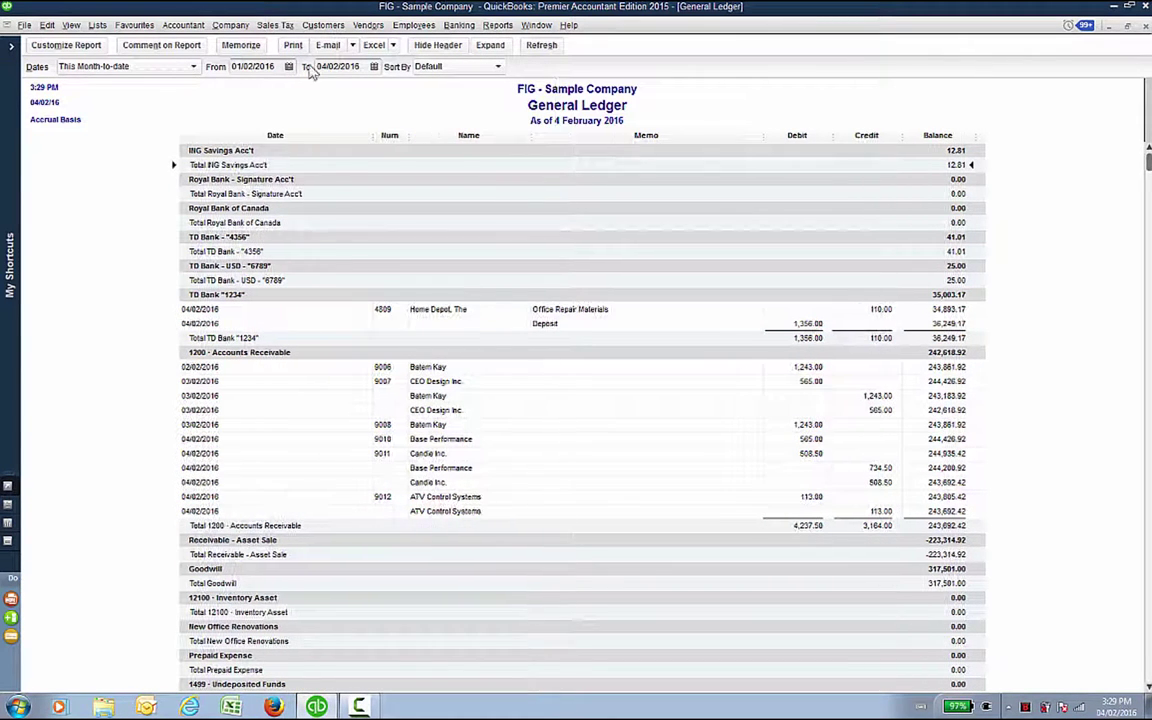
Step: Change the report dates to 01/01/2015 through 31/12/2015 and refresh the General Ledger
click(256, 66)
text(010115)
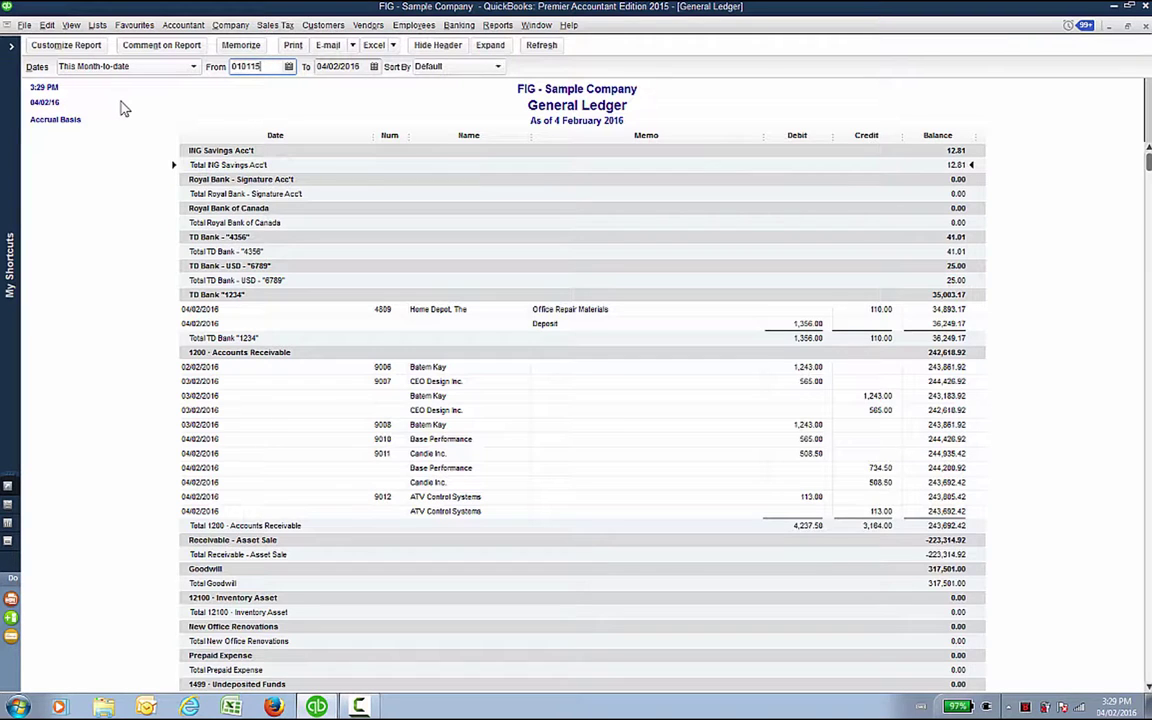
key(Tab)
text(31)
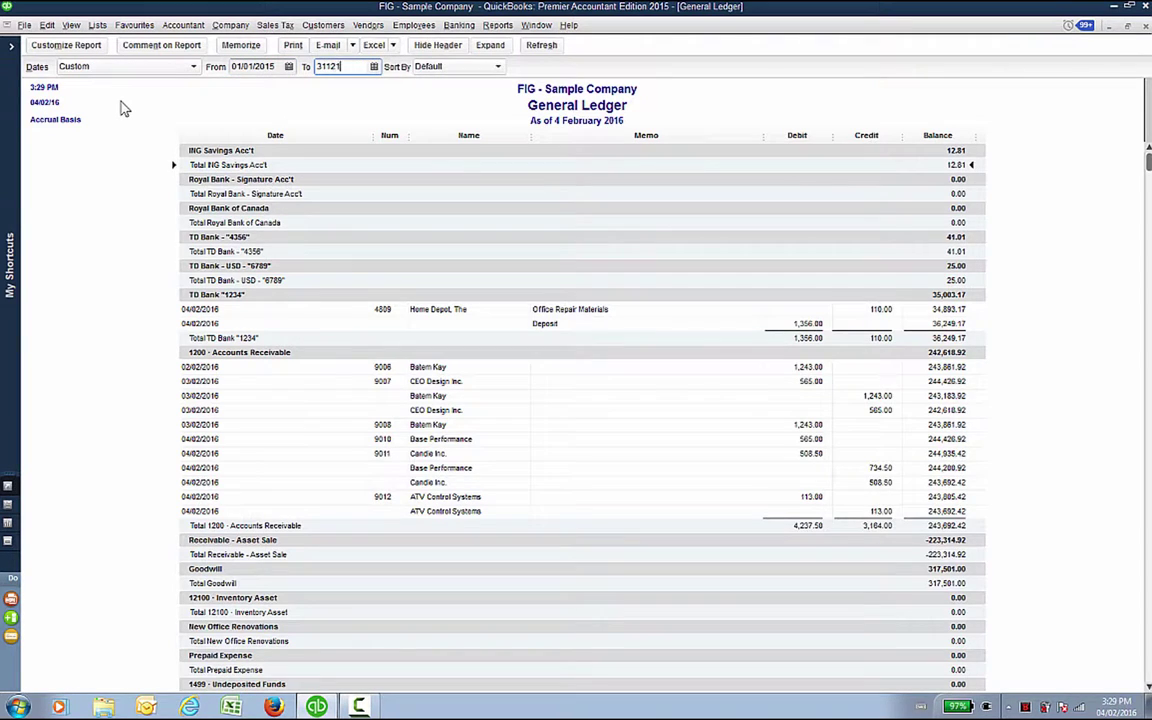
click(548, 45)
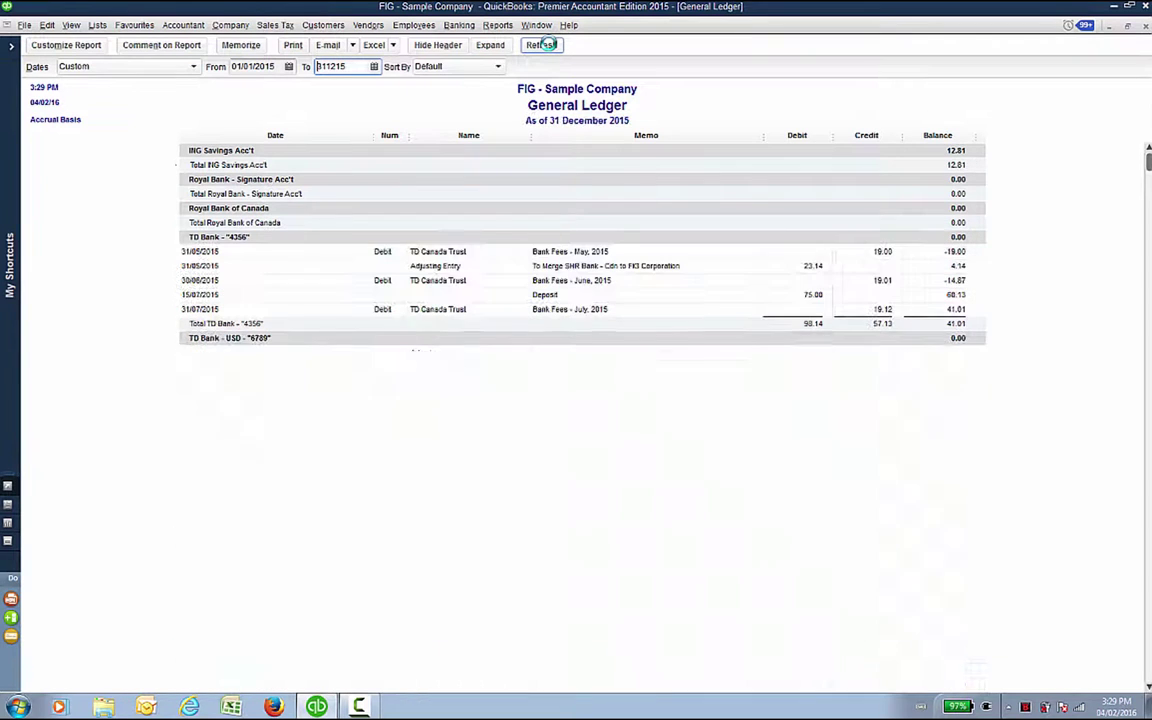
Step: Widen the Name and Memo columns of the 2015 General Ledger
scroll(547, 139, down, 4)
scroll(549, 139, down, 5)
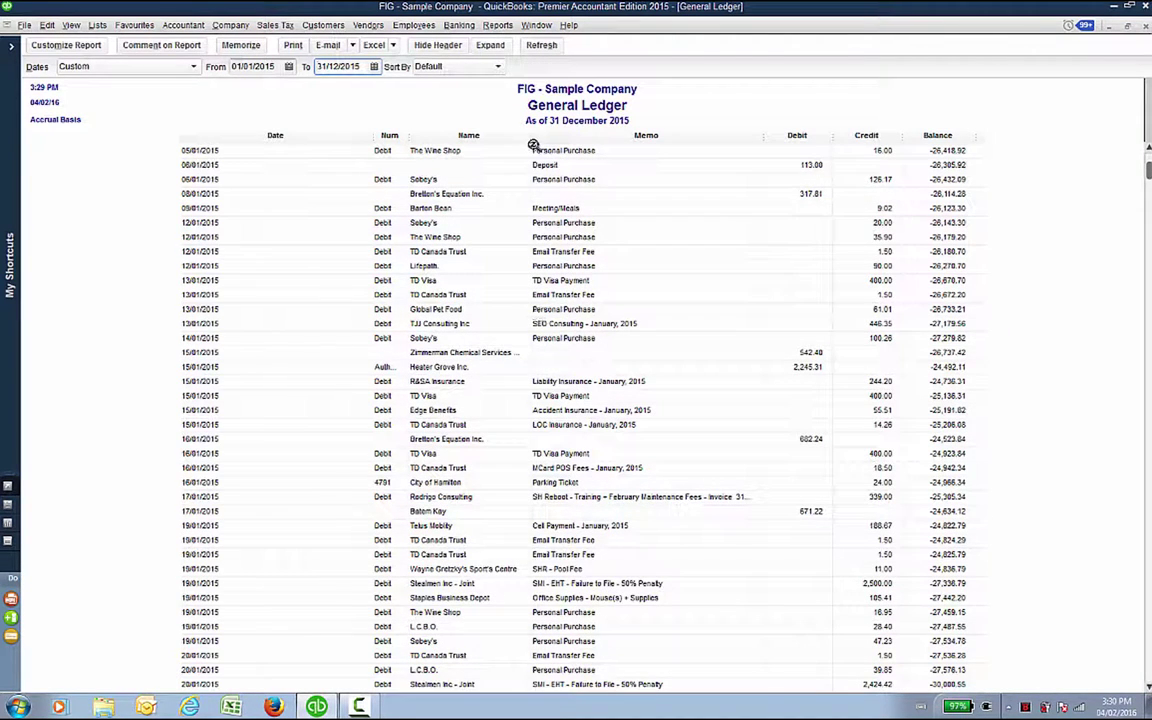
drag(533, 141, 571, 143)
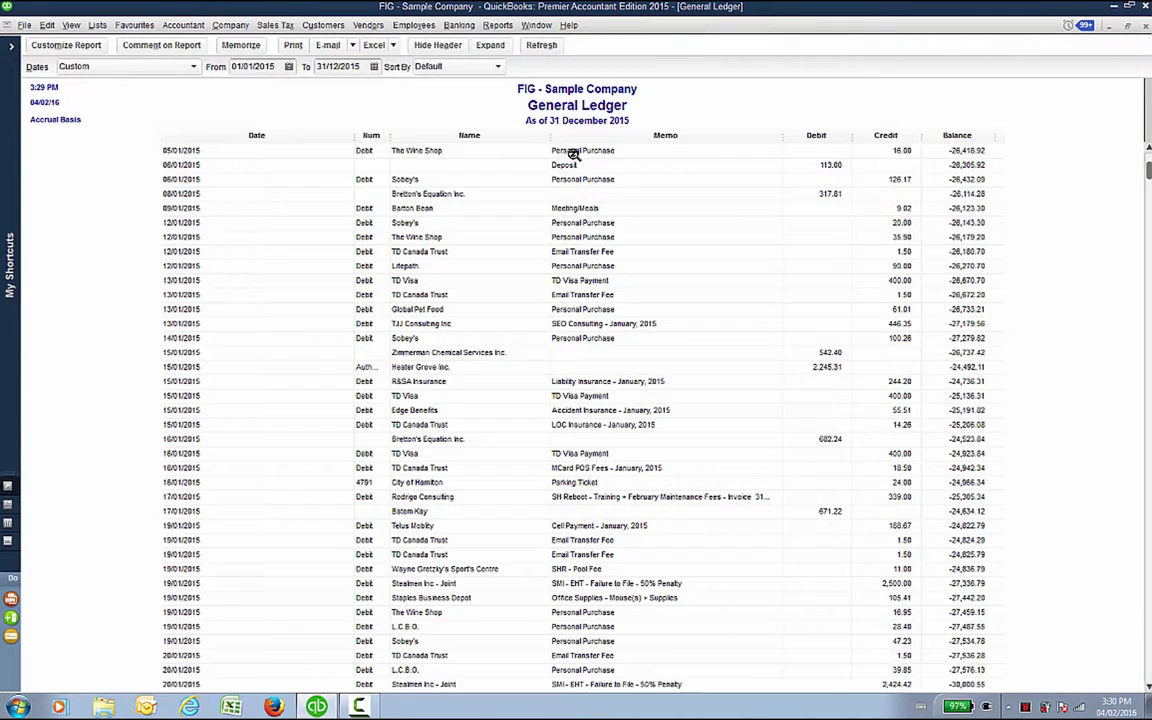
drag(782, 136, 820, 136)
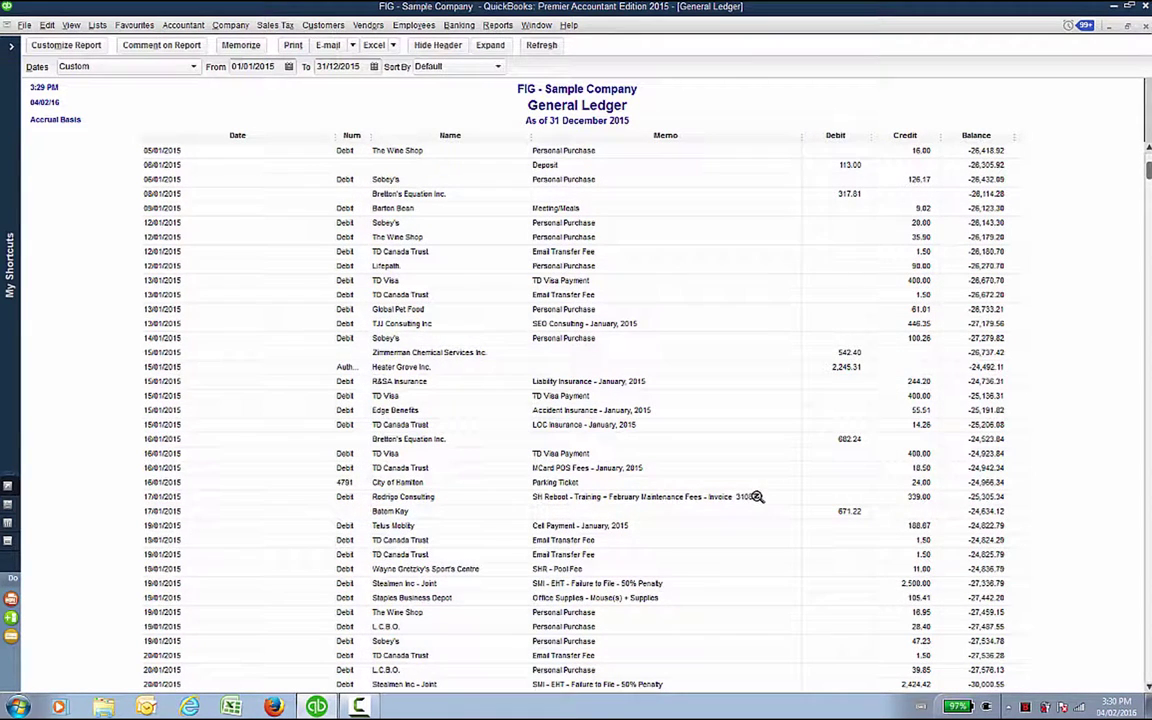
Step: Narrow the Date column, widen Num to show full numbers, and scroll through the report
scroll(760, 550, down, 5)
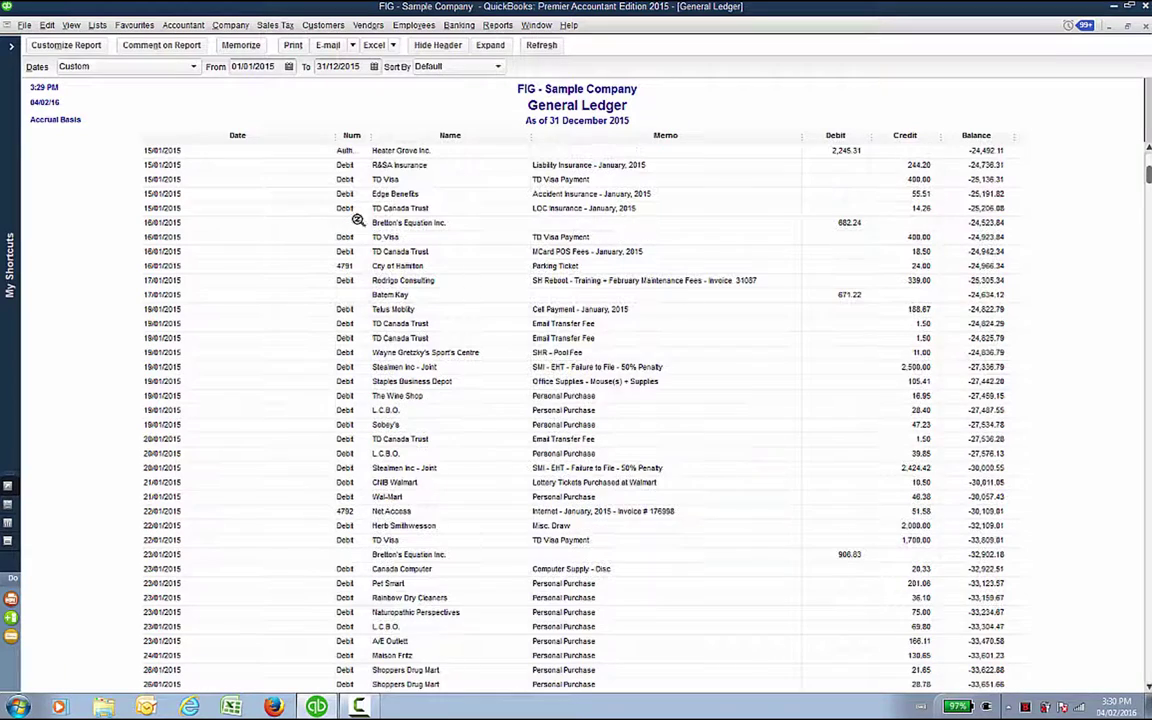
drag(332, 136, 212, 178)
drag(306, 138, 349, 146)
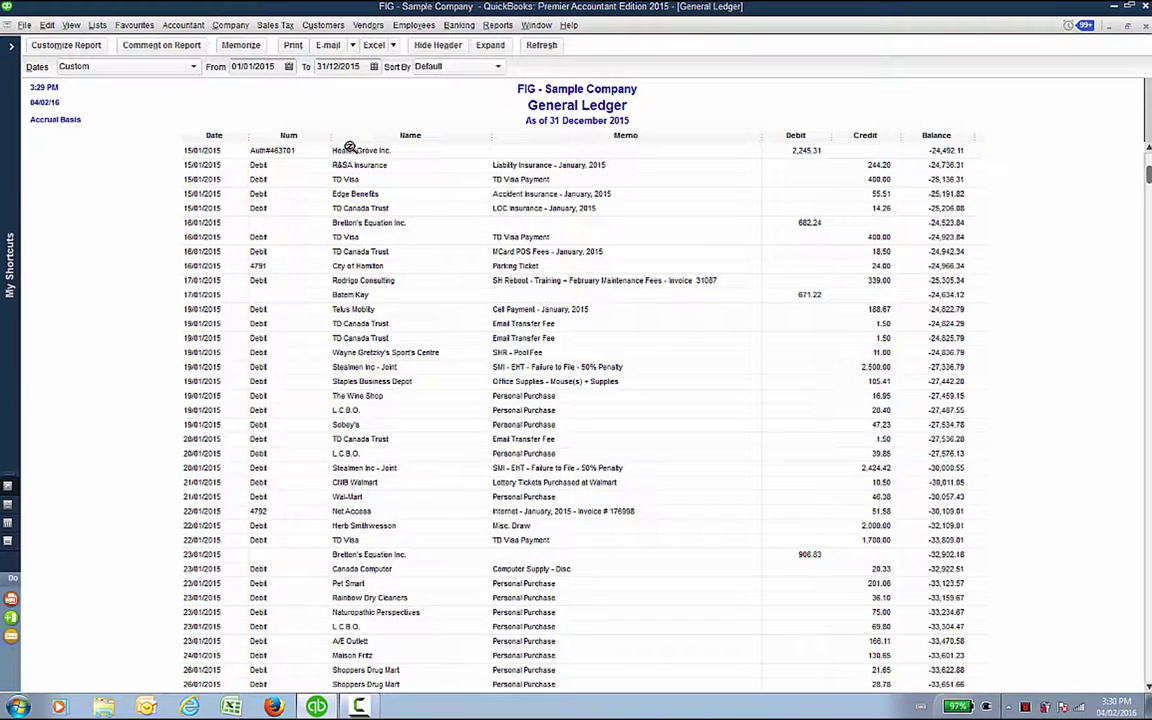
scroll(349, 148, down, 13)
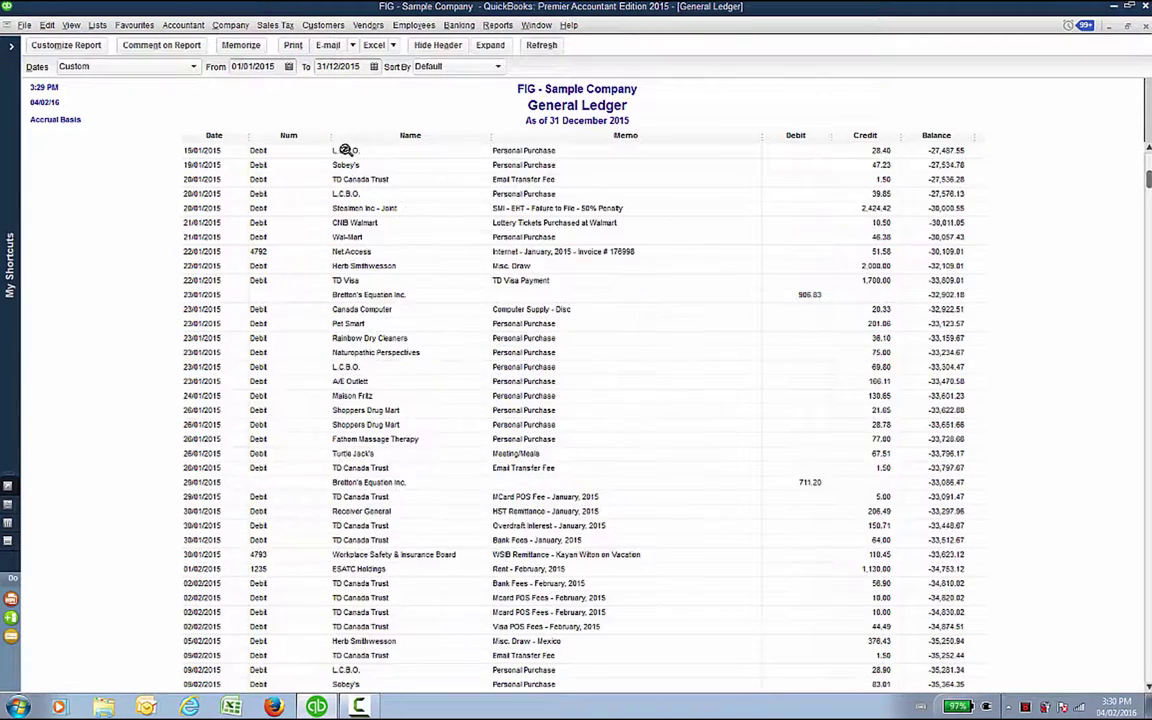
drag(1148, 185, 1148, 680)
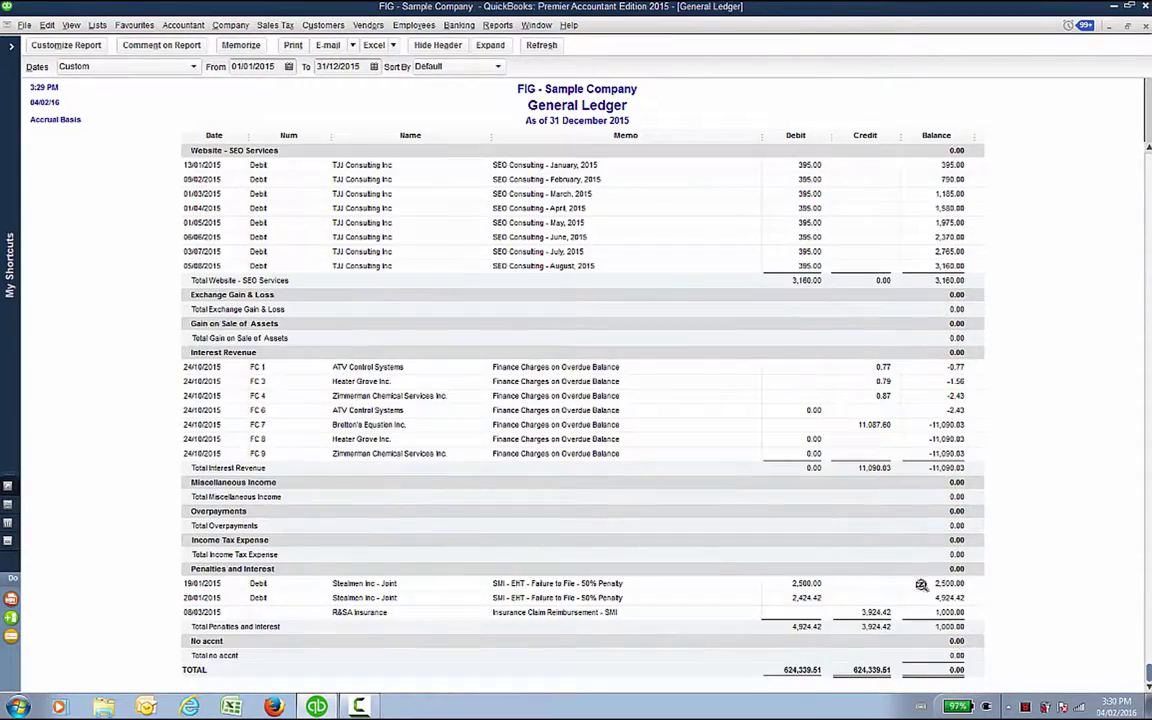
scroll(823, 550, up, 7)
scroll(820, 553, up, 3)
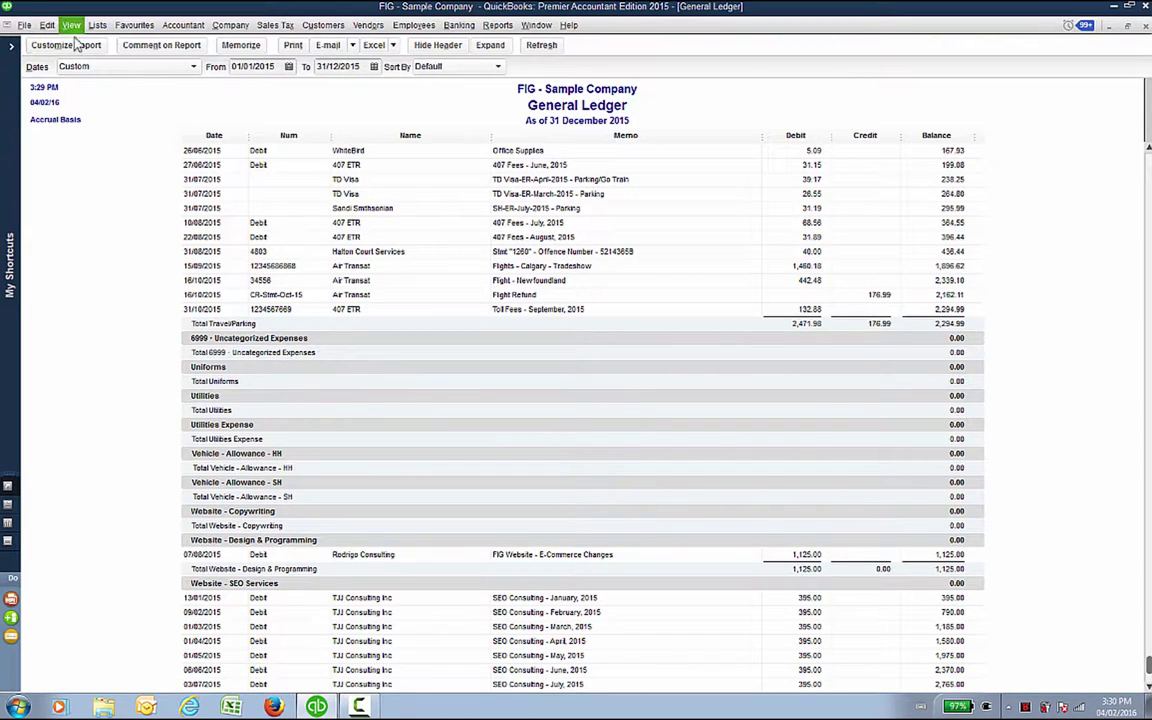
Step: In Modify Report's Advanced options, set Include to In Use and apply the change
click(79, 48)
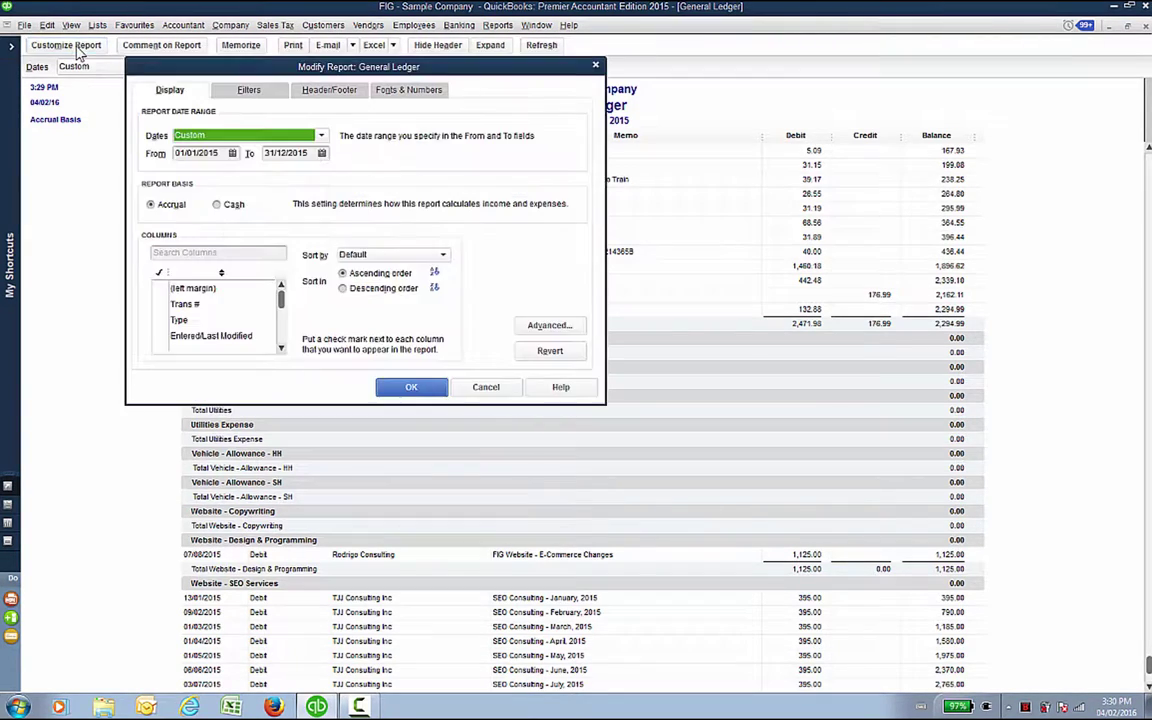
click(549, 326)
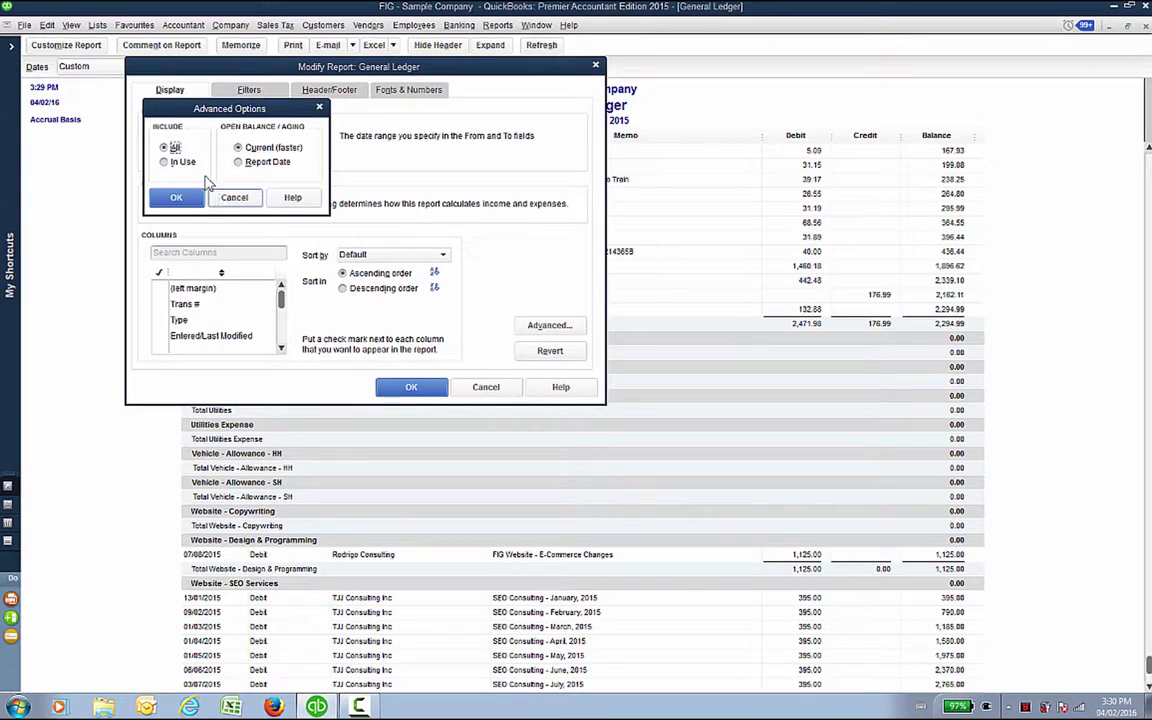
click(175, 164)
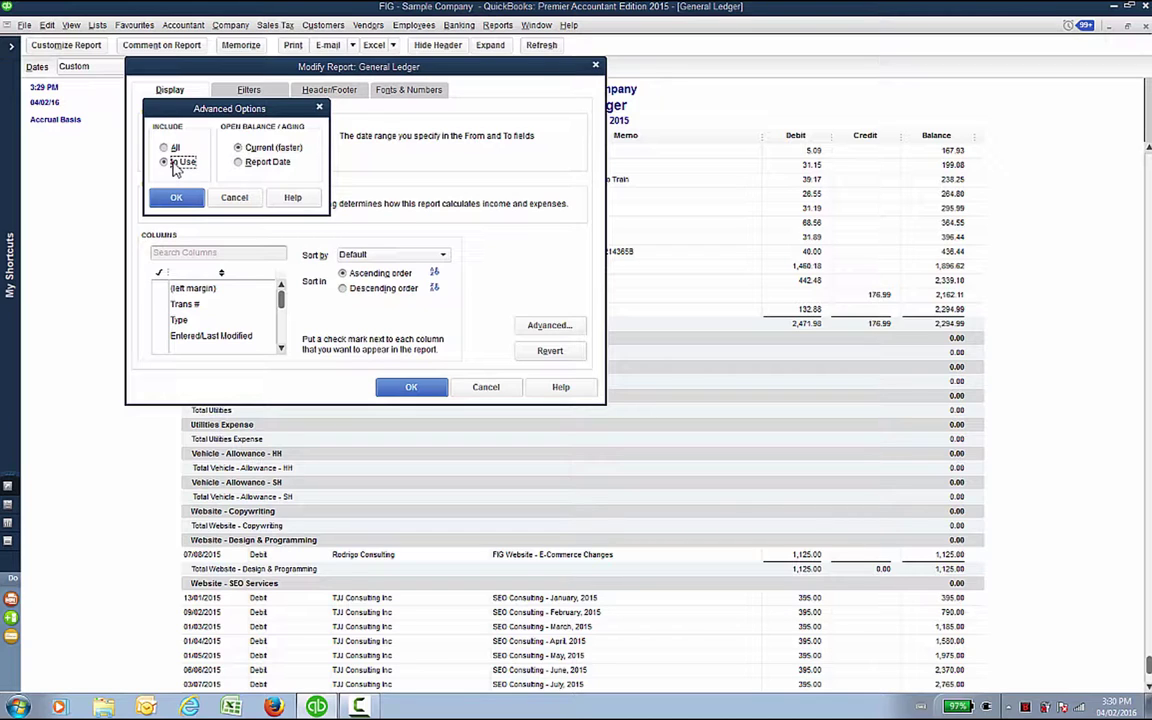
click(175, 196)
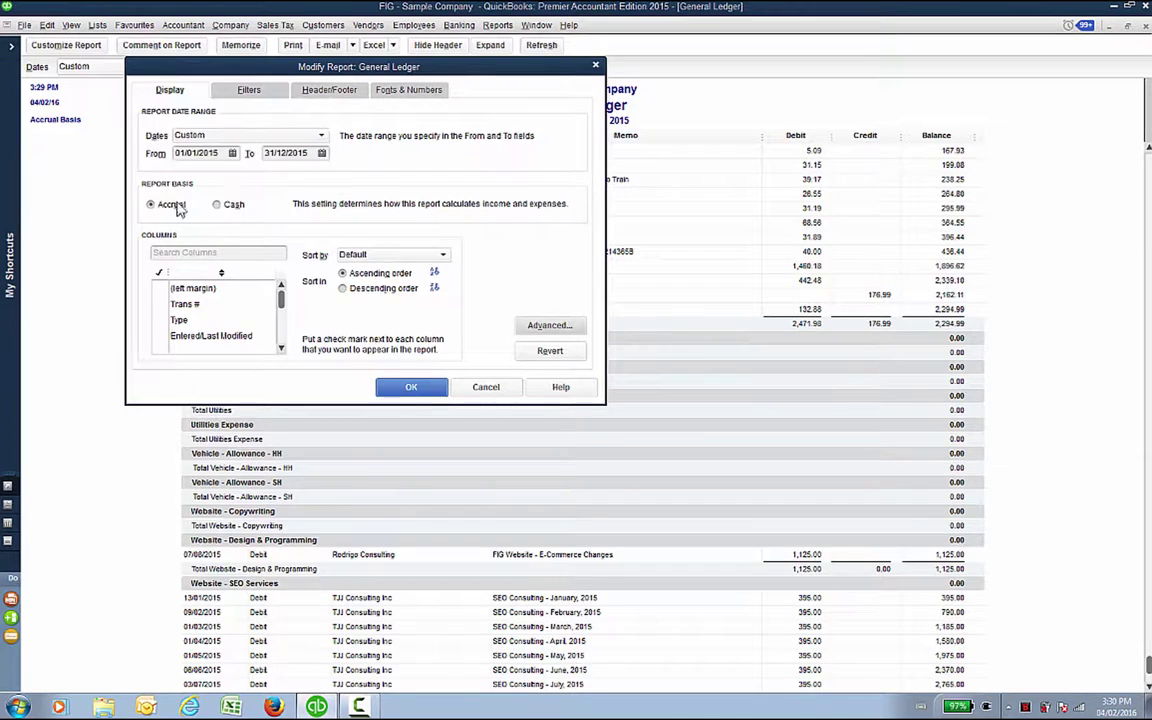
click(410, 388)
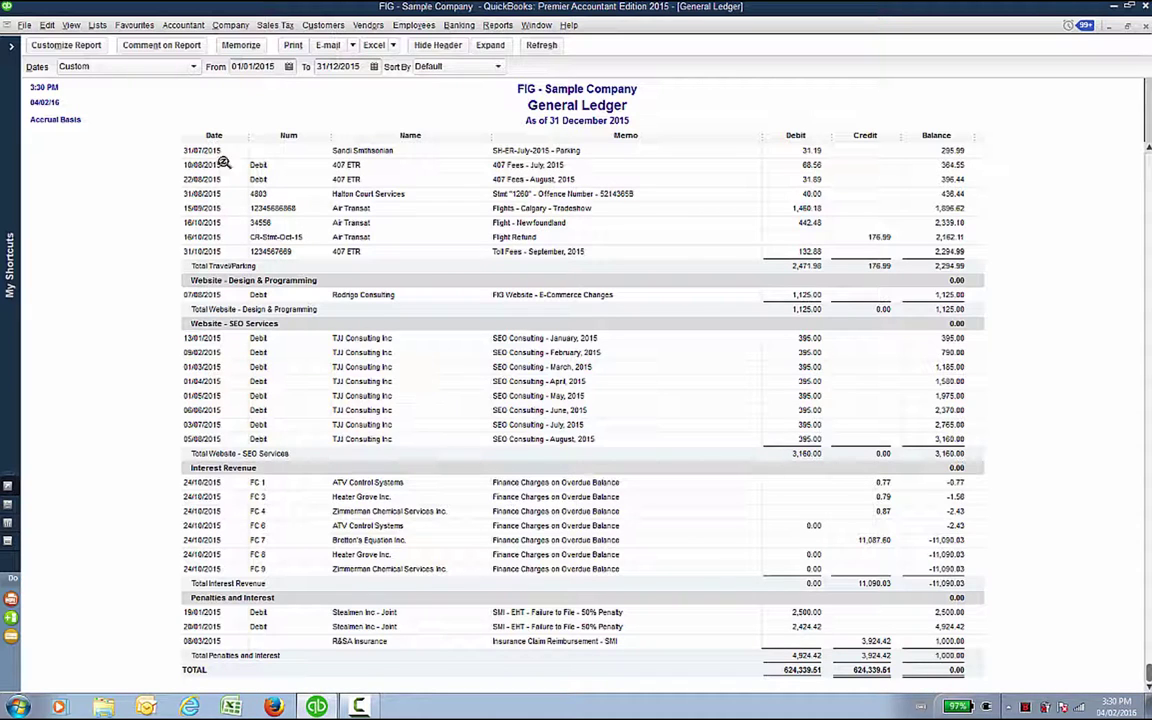
Step: Memorize the customized General Ledger in the Employees report group, then close the report
click(241, 45)
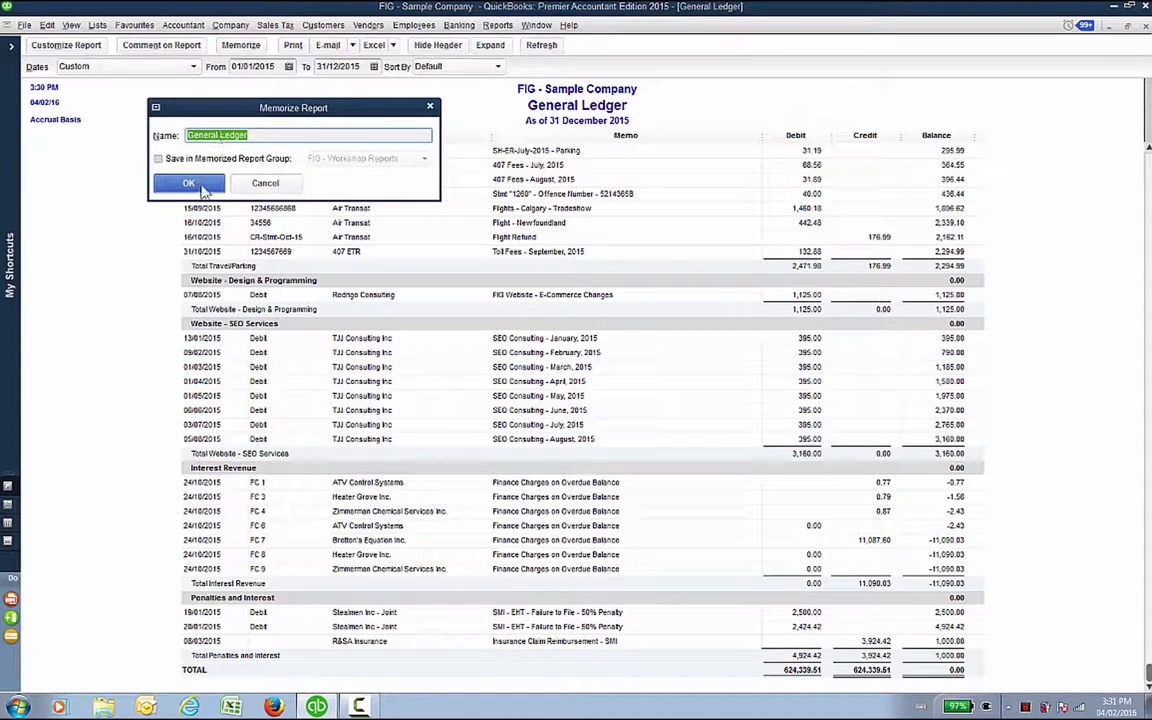
click(180, 158)
click(423, 162)
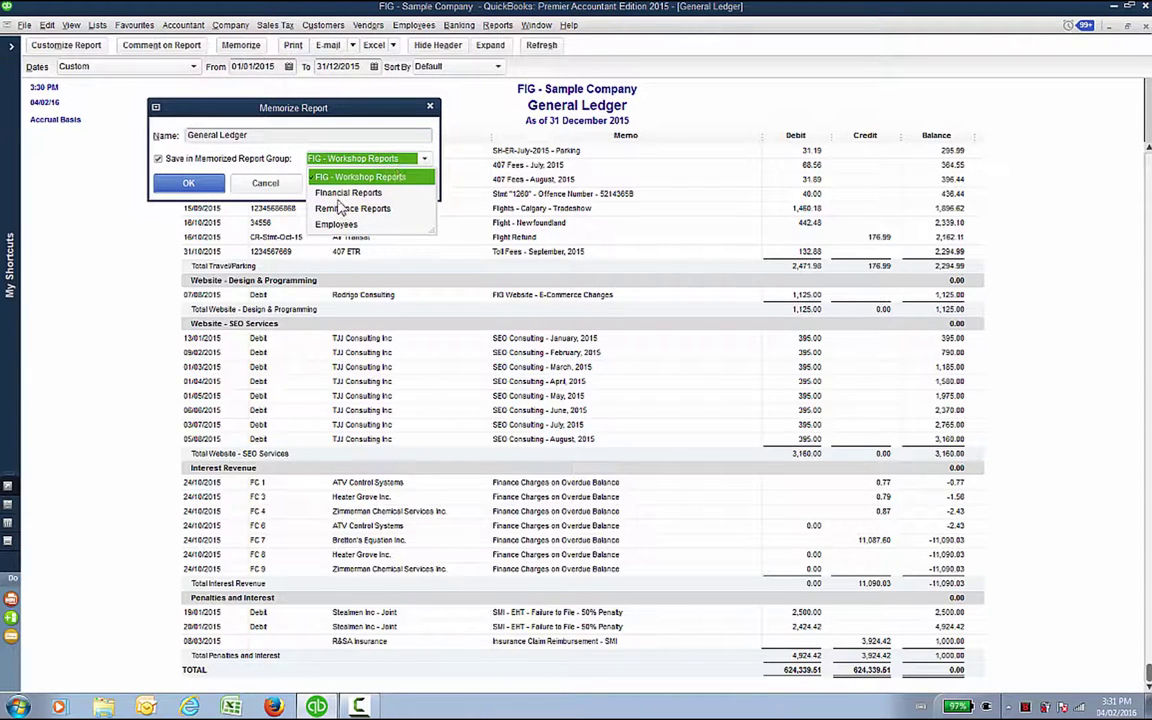
click(316, 192)
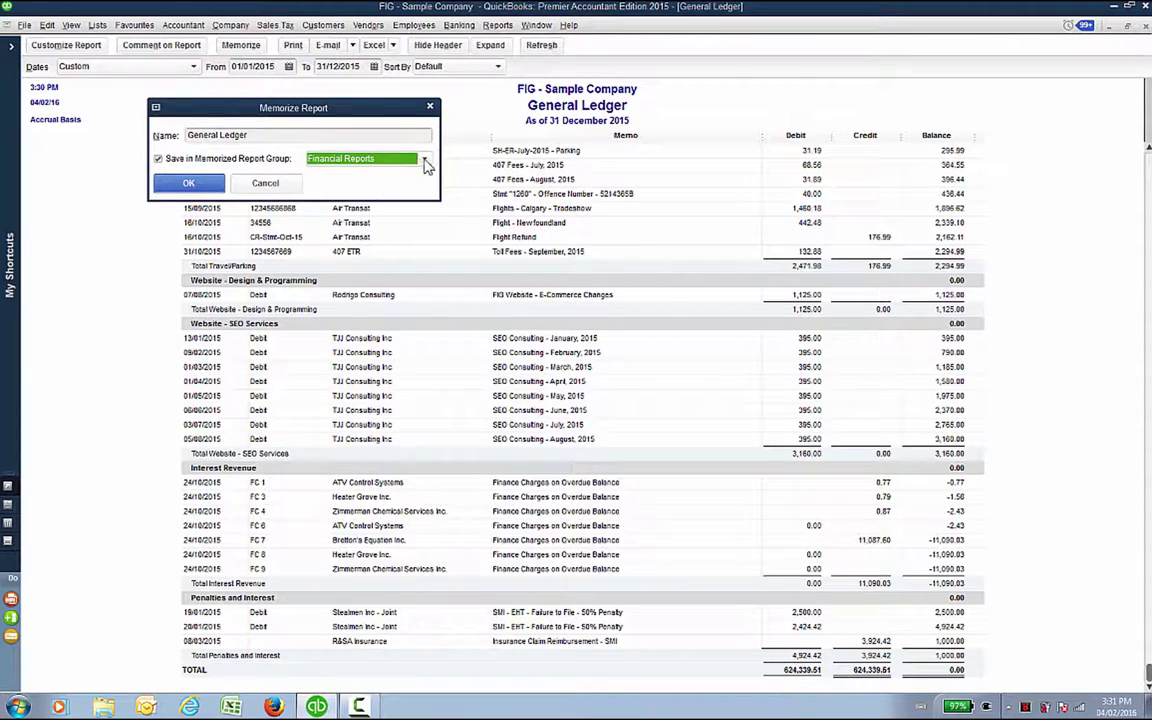
click(422, 160)
click(346, 224)
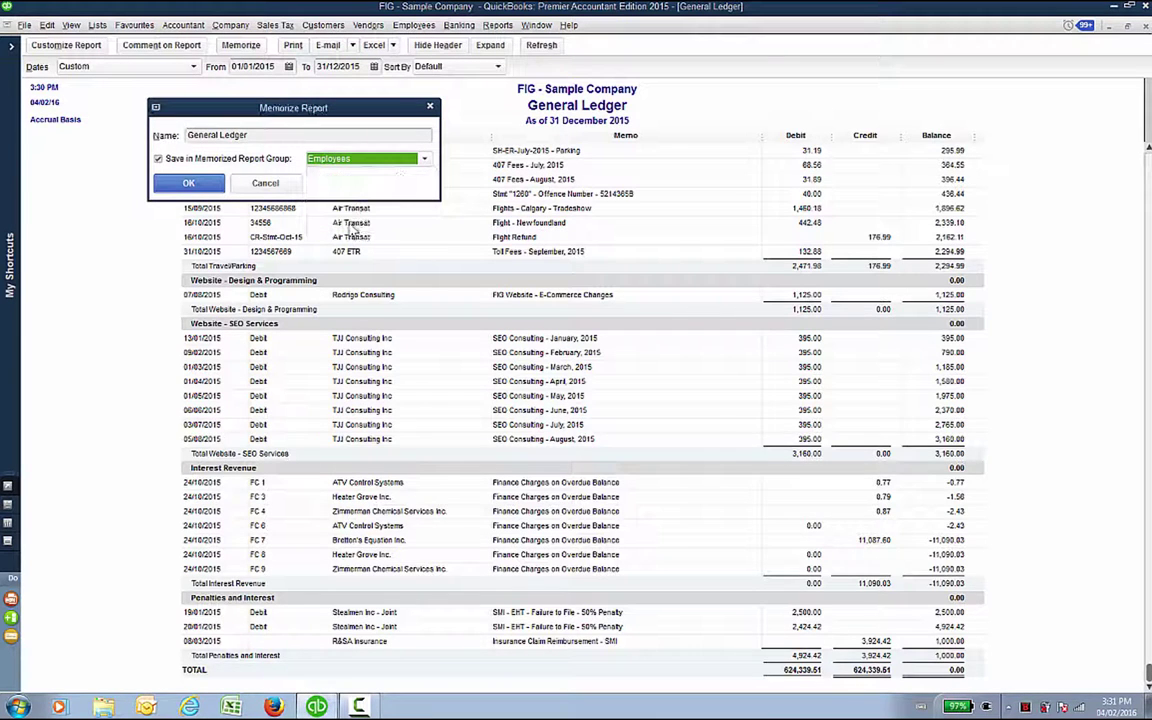
click(170, 183)
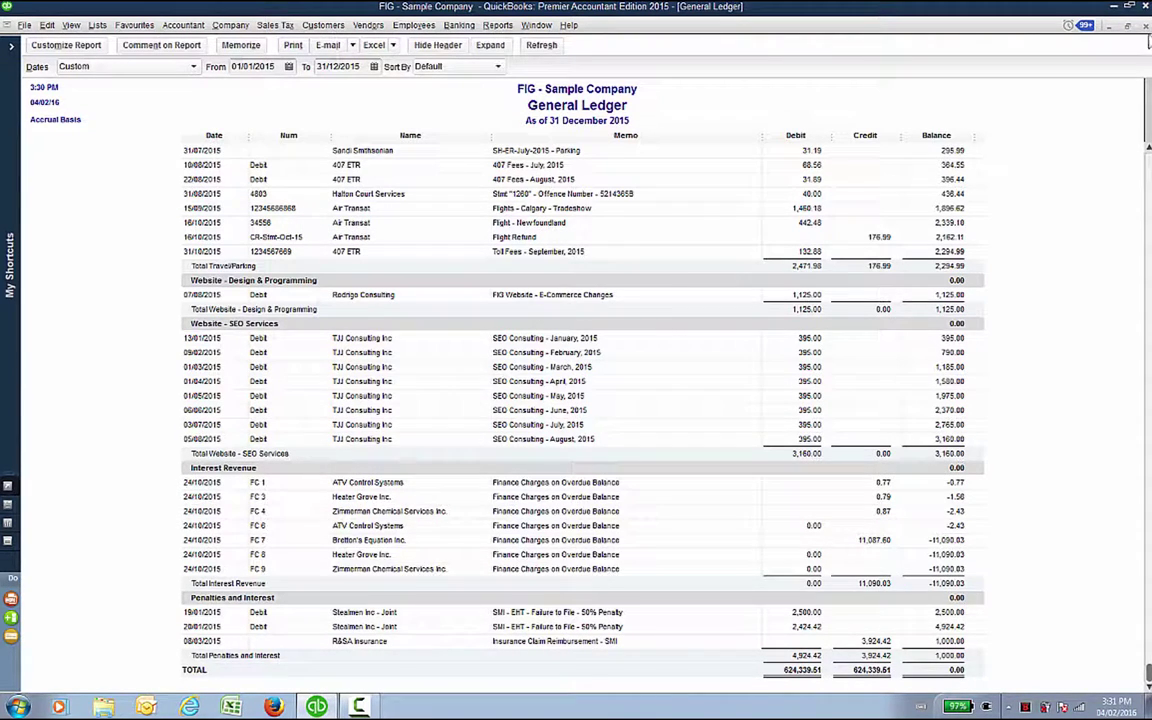
click(1145, 26)
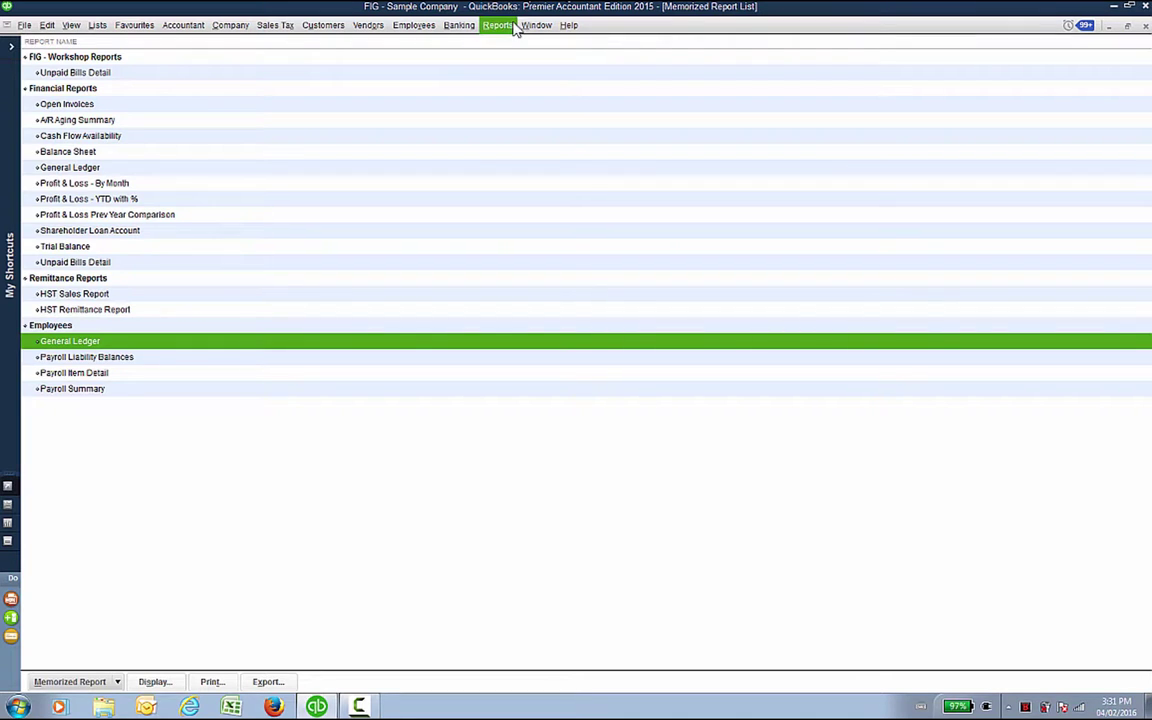
Step: Open the Employees General Ledger and change its range to 01/01/2016–31/12/2016, then refresh
double_click(60, 345)
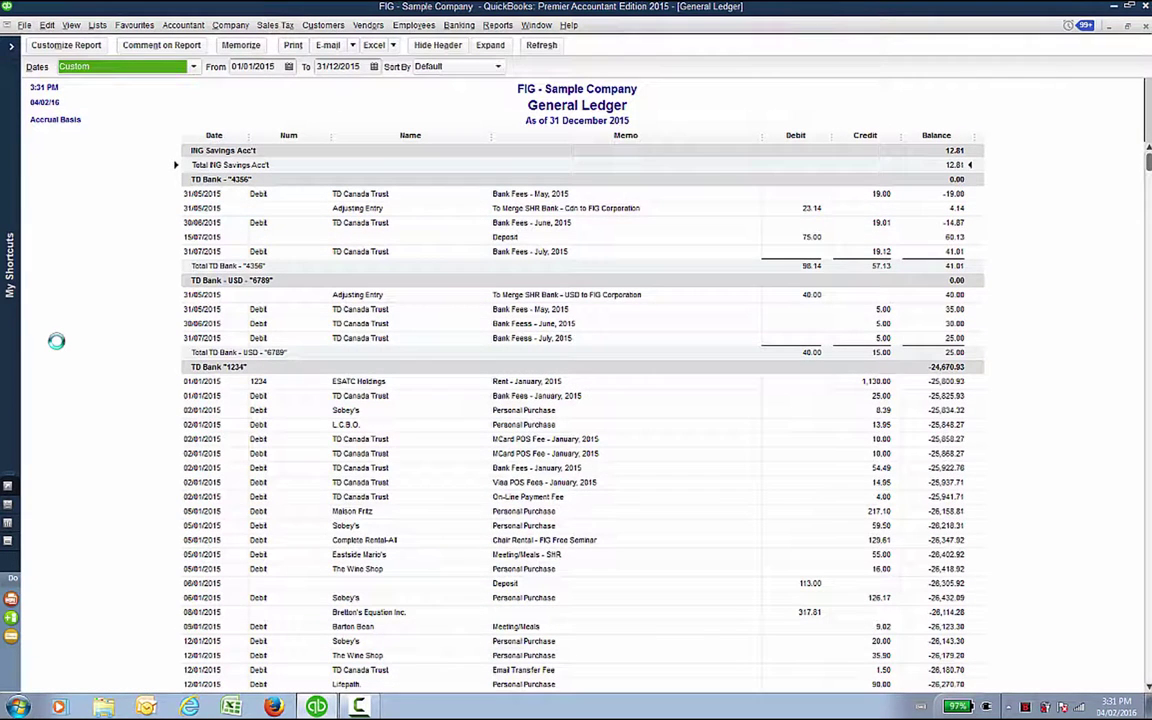
click(279, 66)
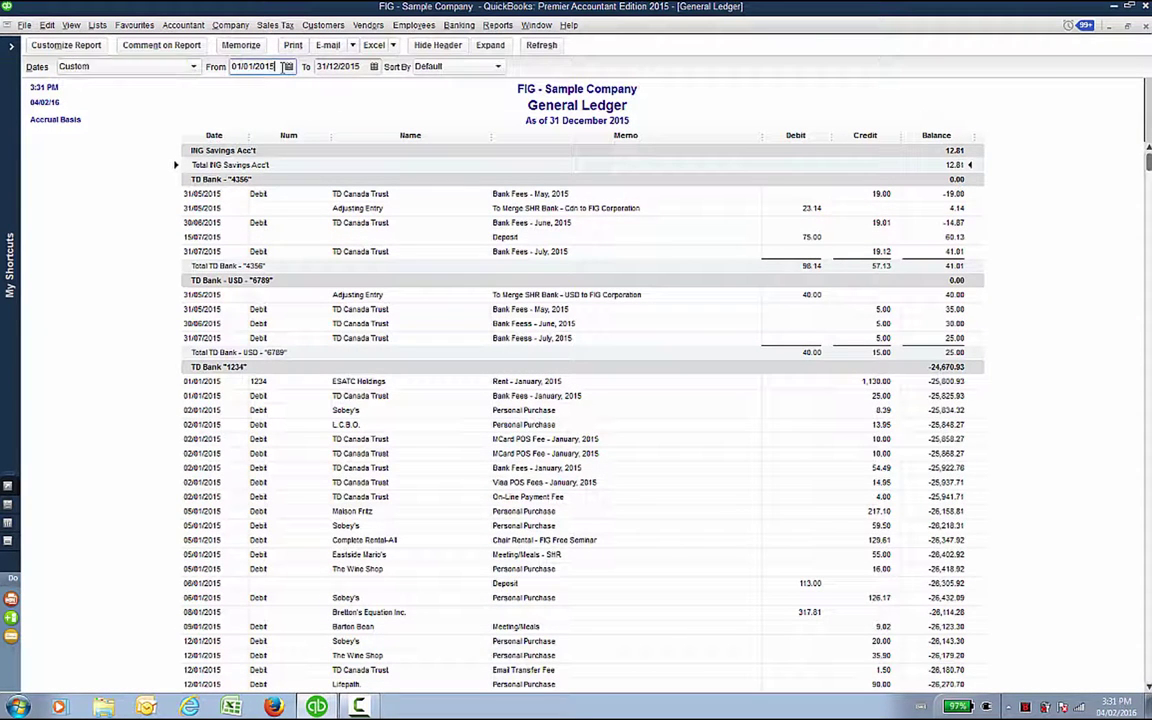
key(BackSpace)
text(6)
key(Tab)
click(372, 66)
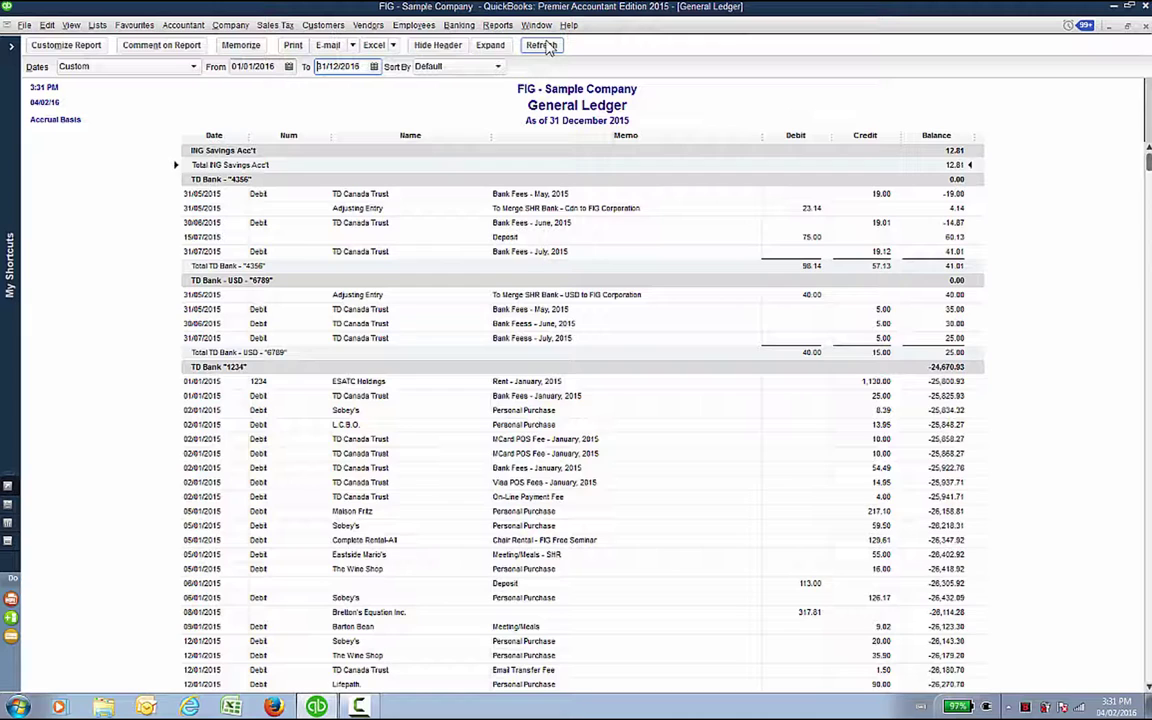
click(541, 45)
Step: Replace the memorized General Ledger with the 2016 version and close it
click(240, 45)
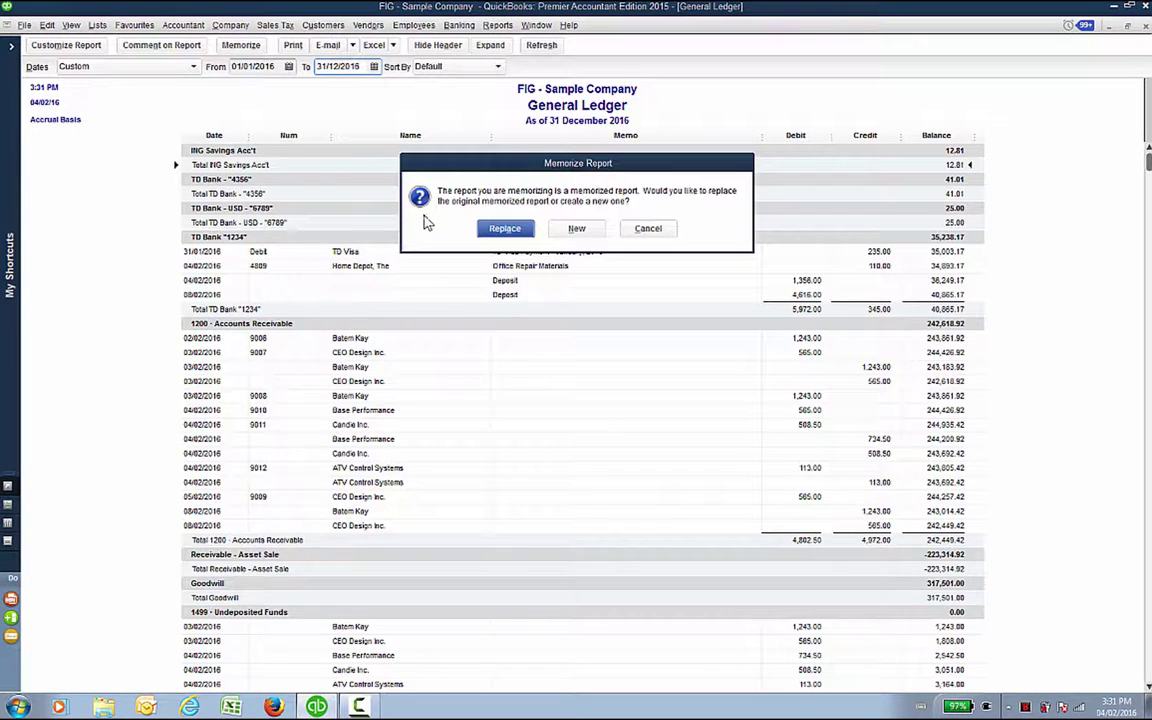
click(481, 227)
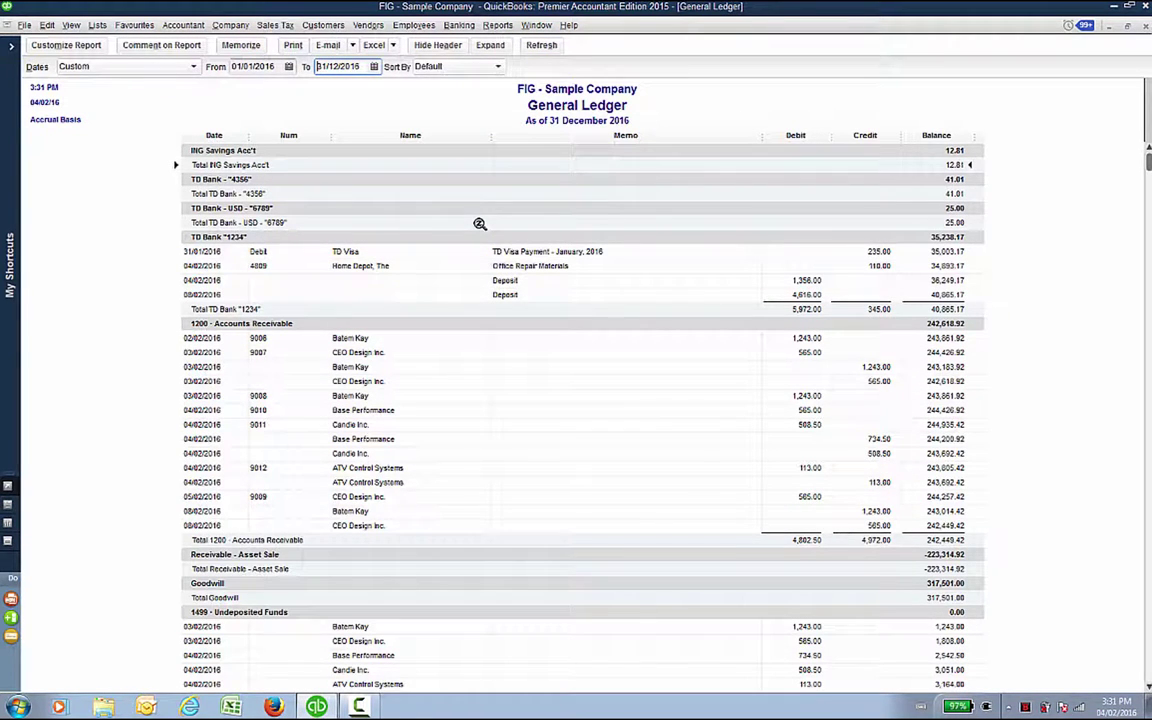
click(1145, 26)
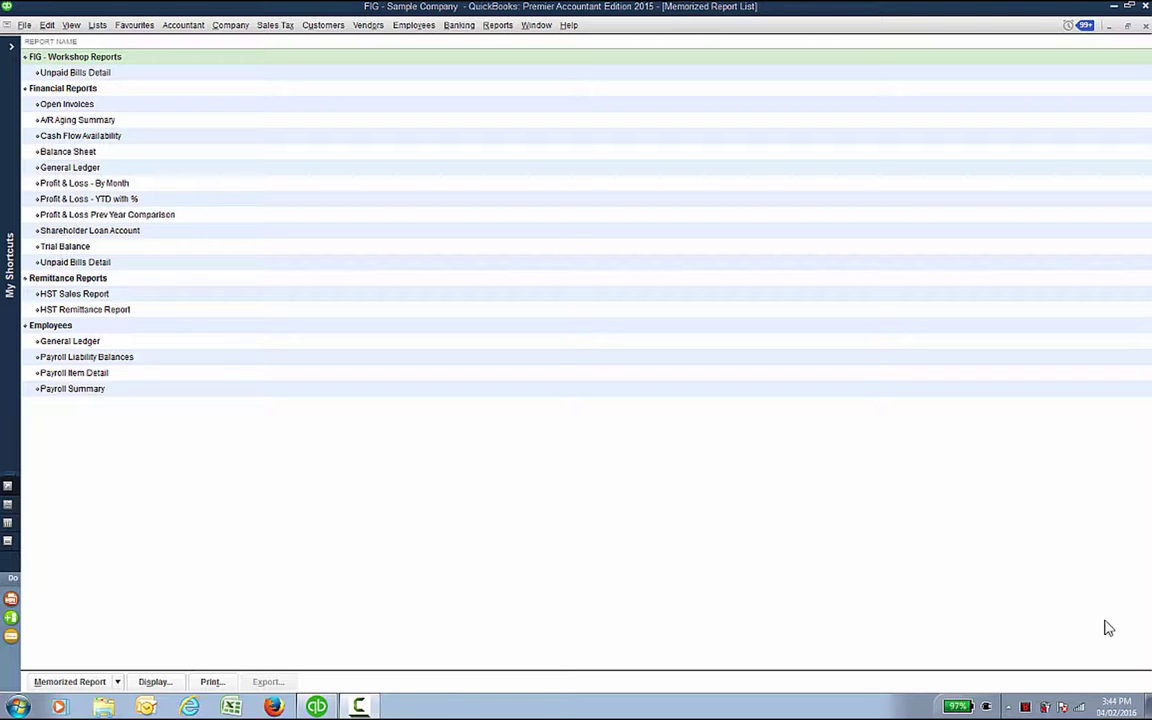
Step: In Accounting company preferences, set closing date 31/12/2015 with a confirmed password and save
click(46, 25)
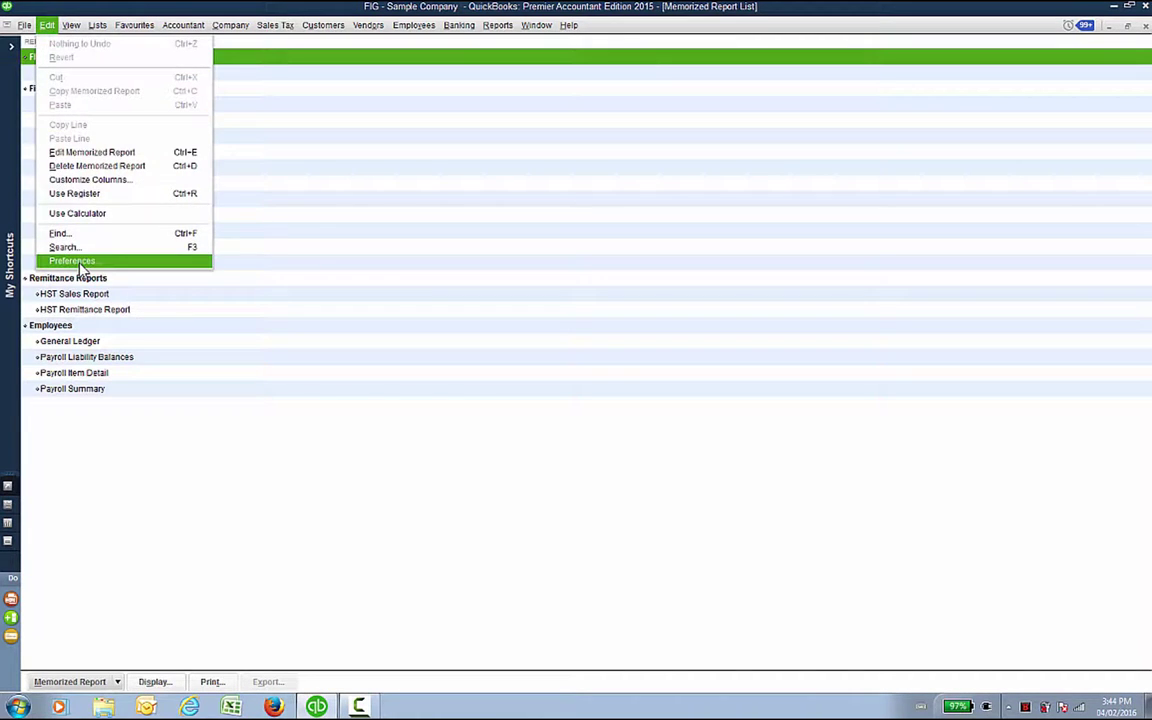
click(78, 260)
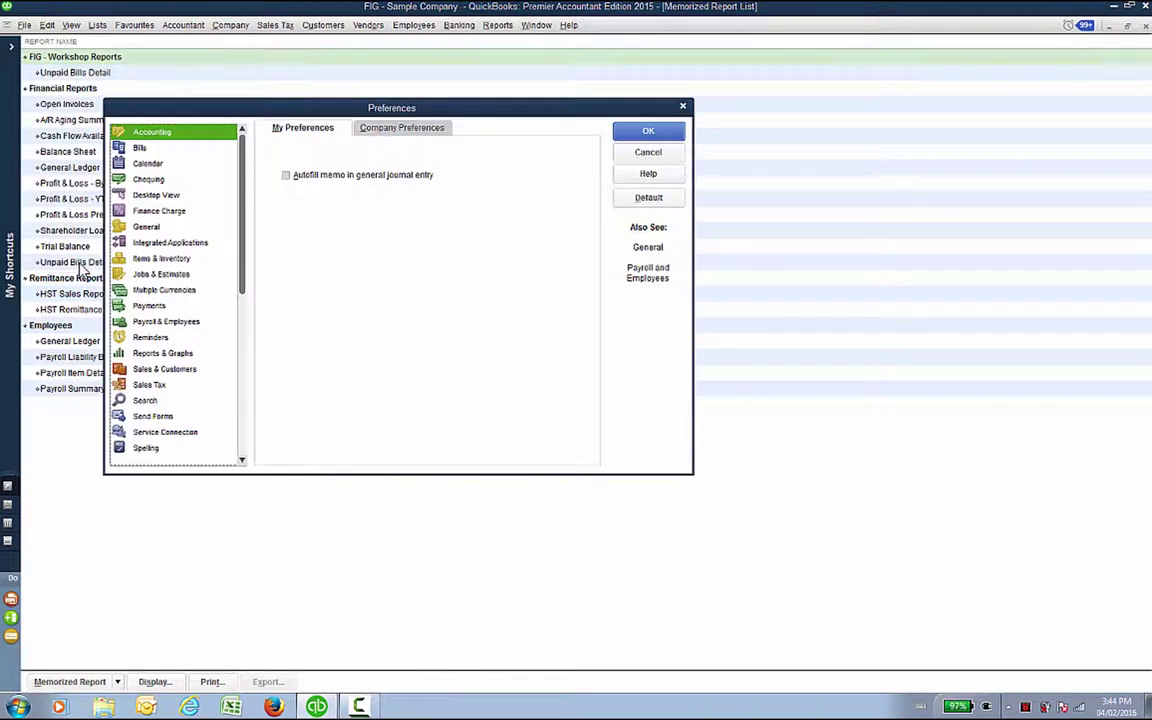
click(385, 130)
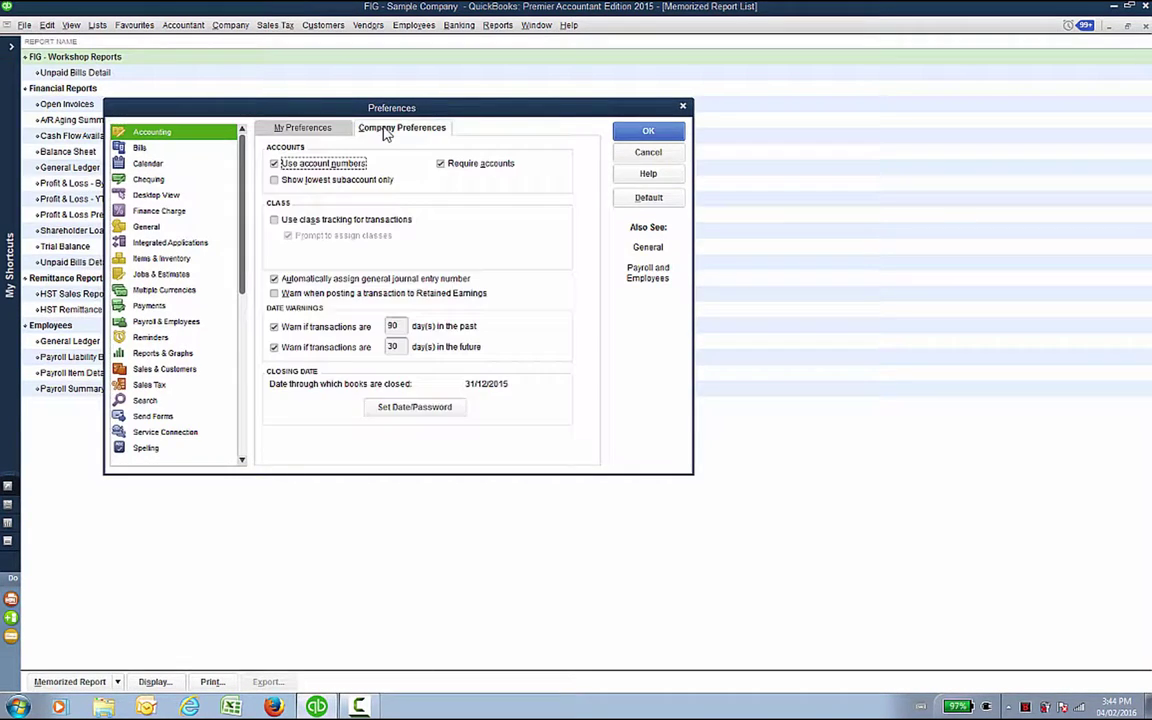
click(416, 409)
key(Tab)
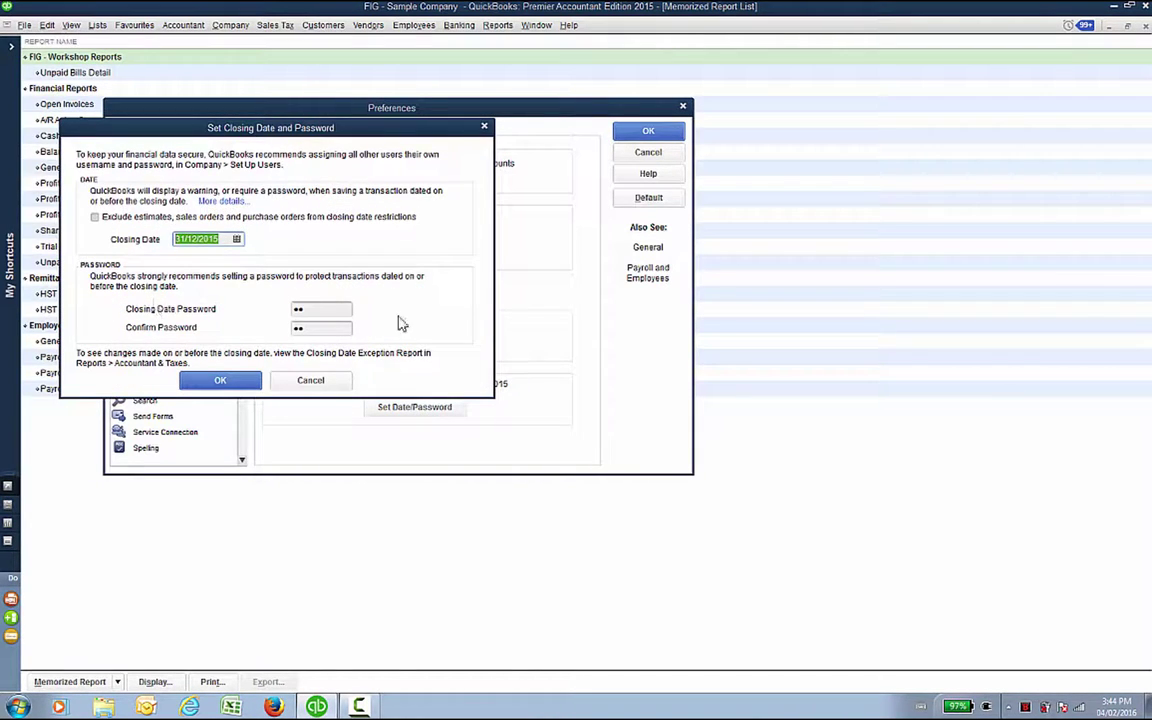
click(302, 309)
click(305, 327)
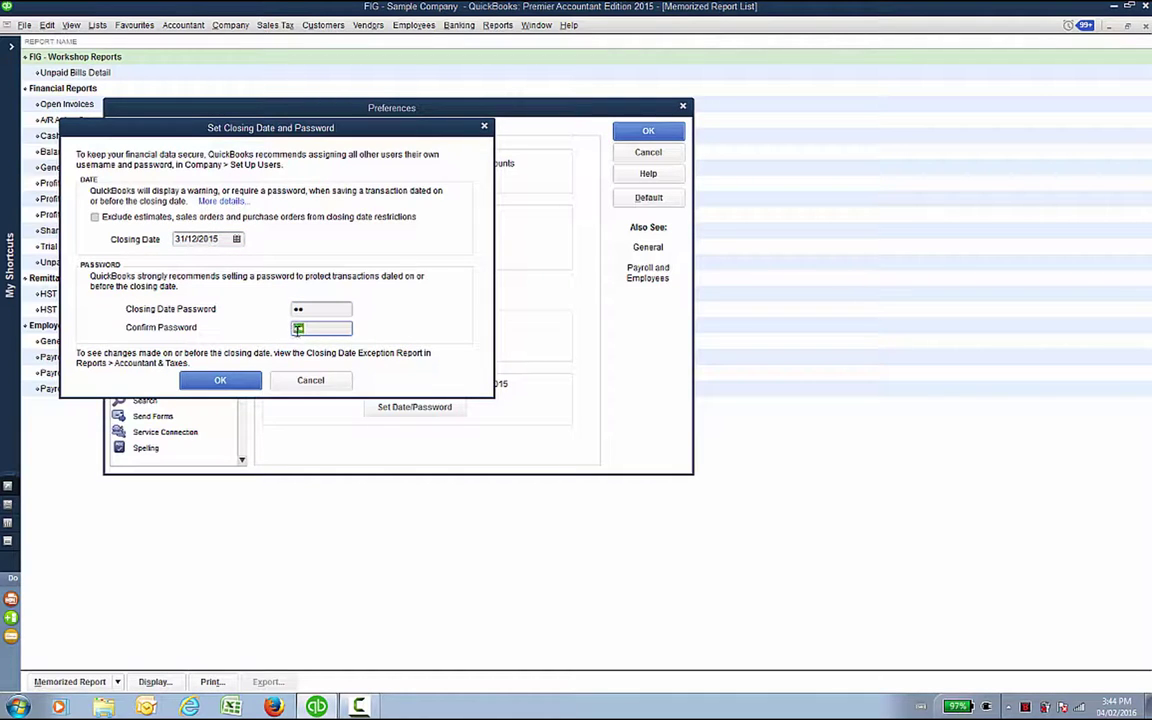
click(229, 381)
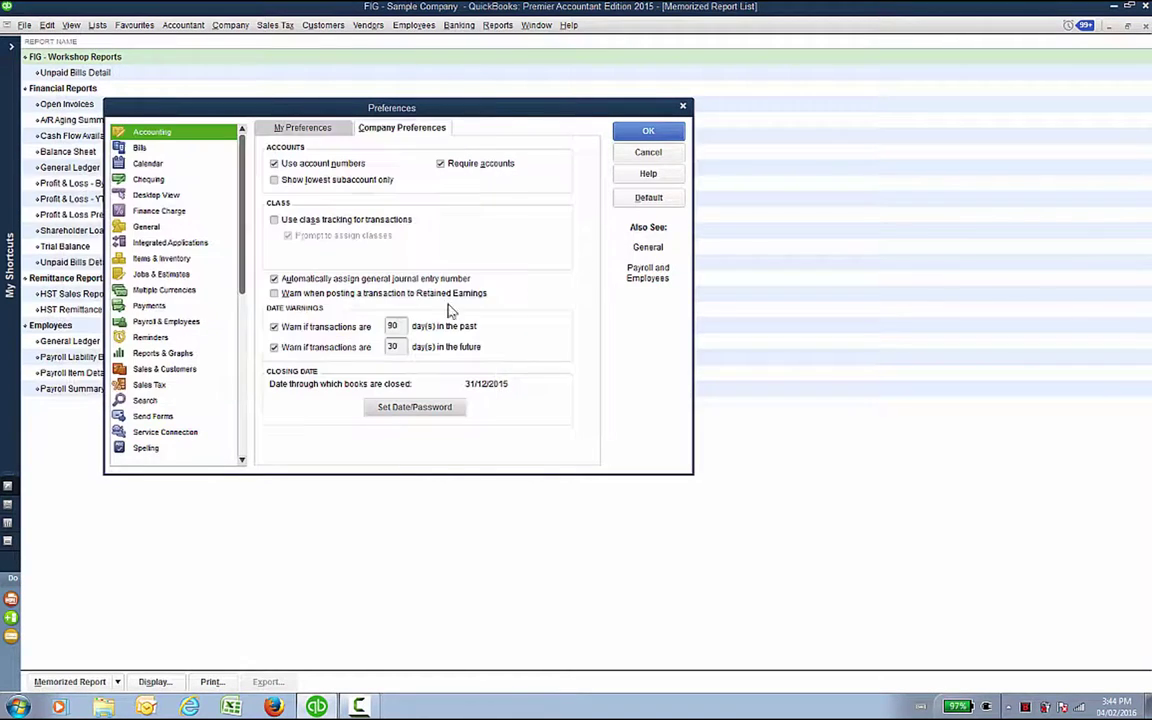
click(649, 134)
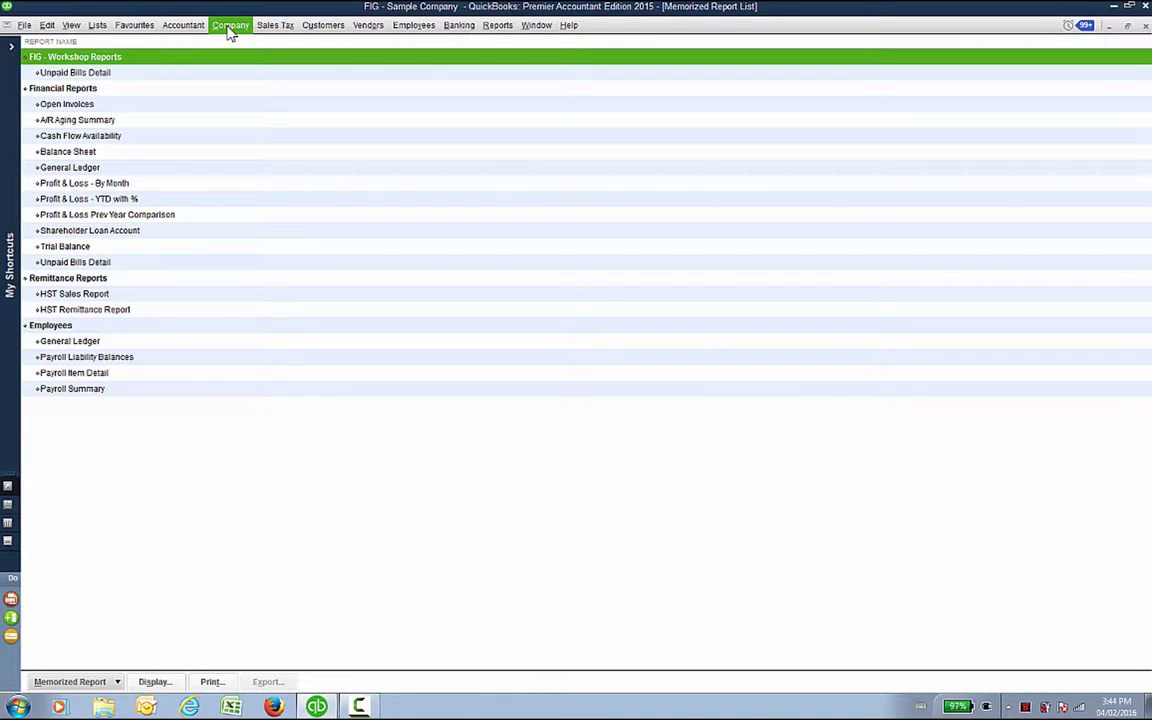
click(229, 27)
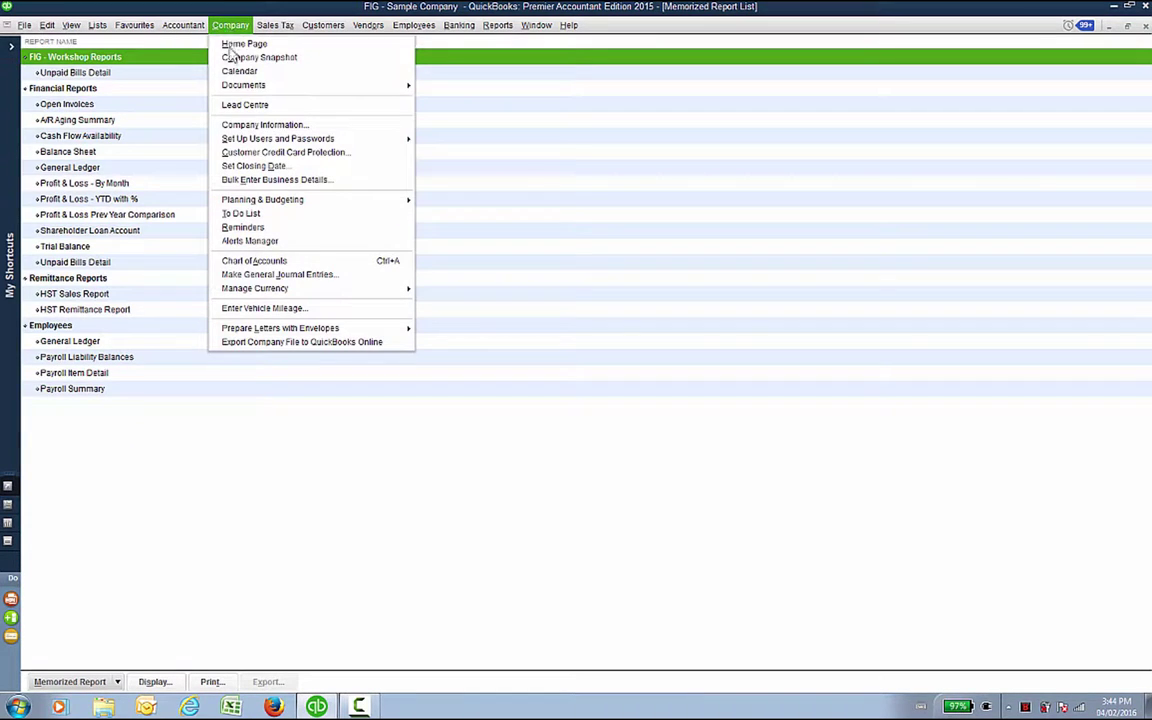
mouse_move(249, 142)
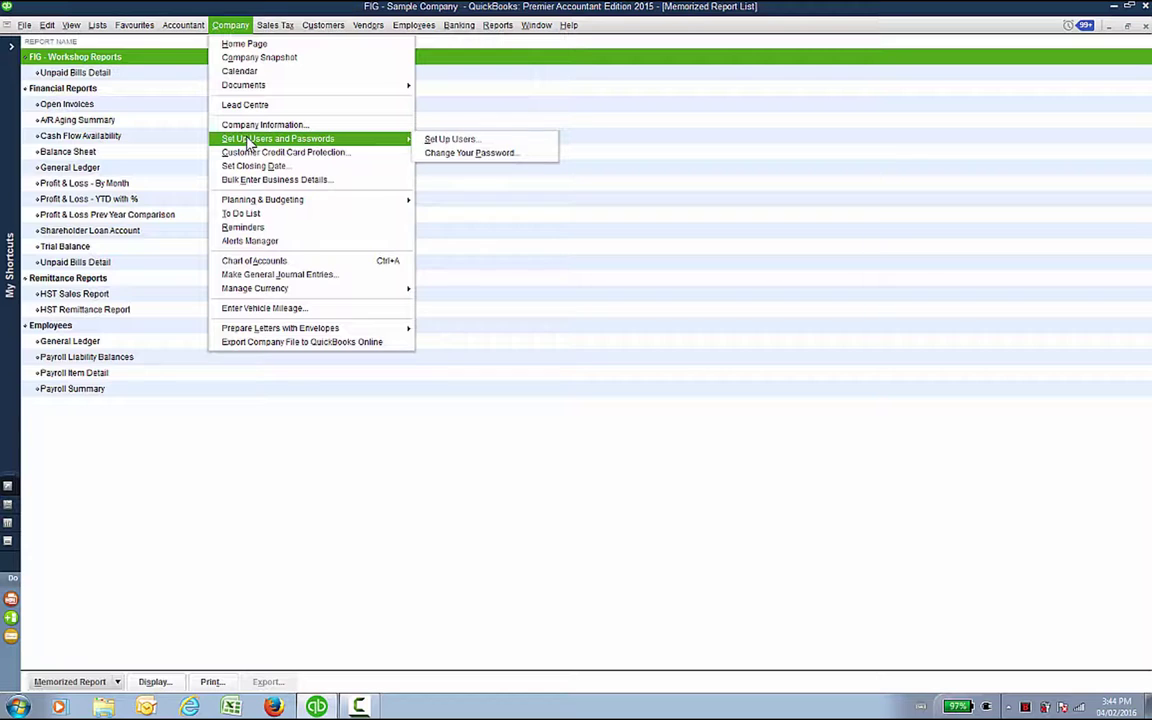
click(425, 146)
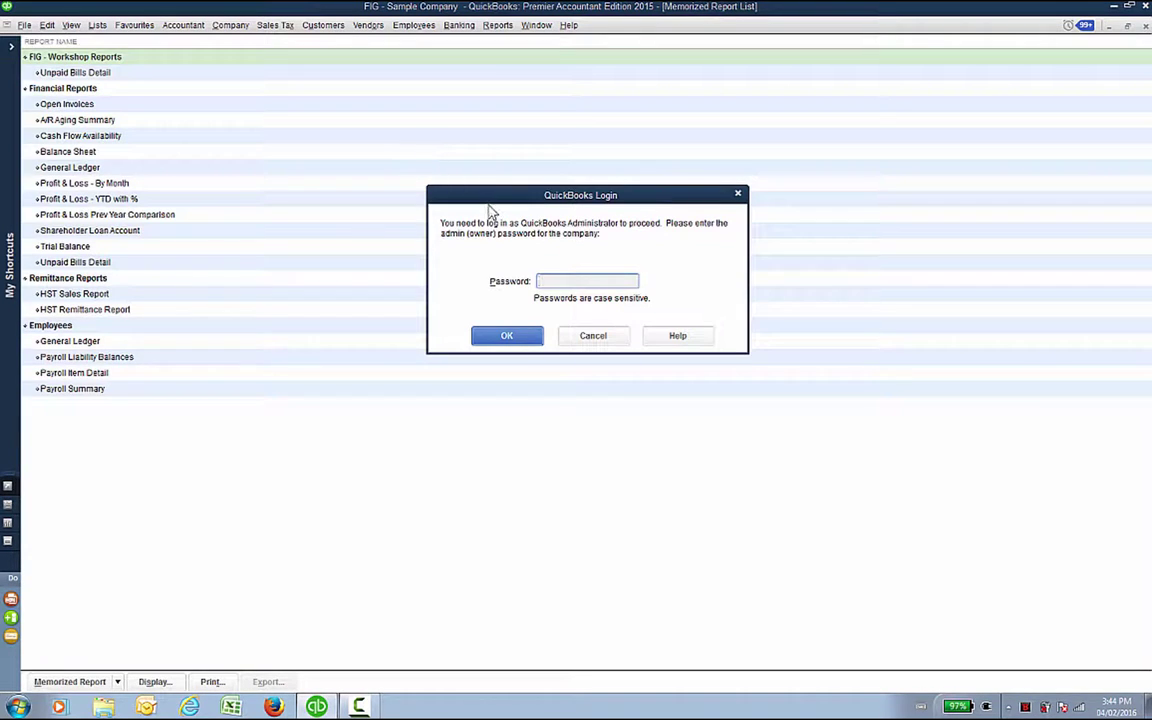
text(***)
key(Return)
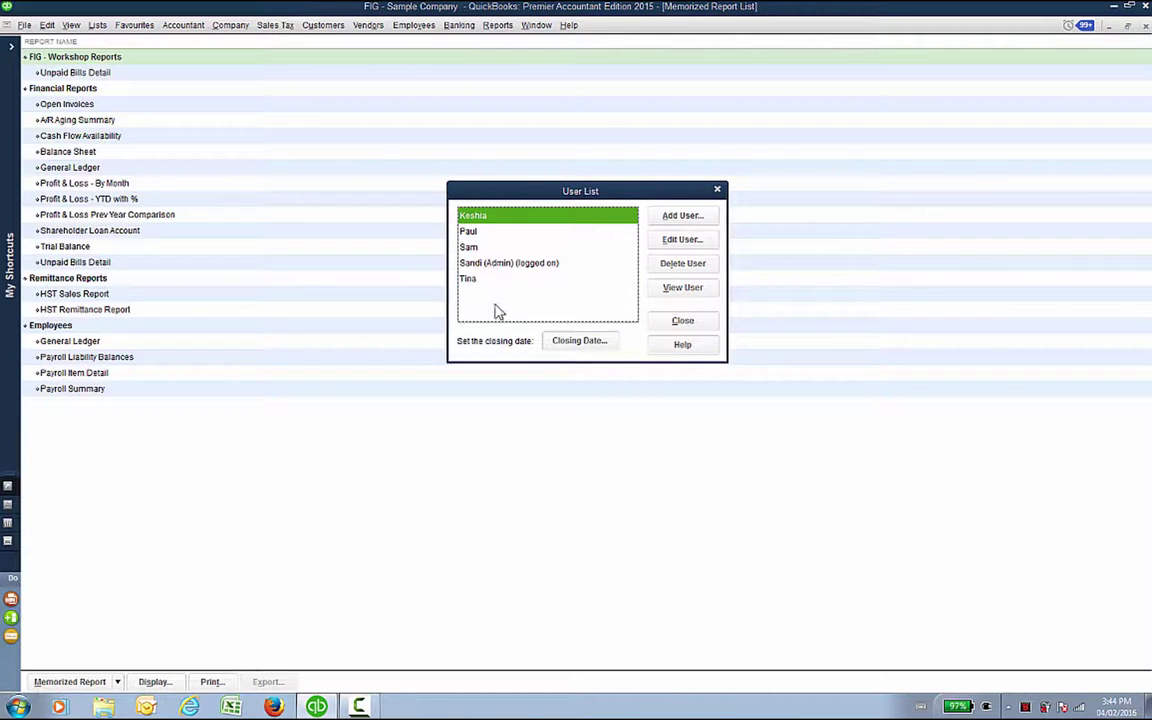
click(573, 341)
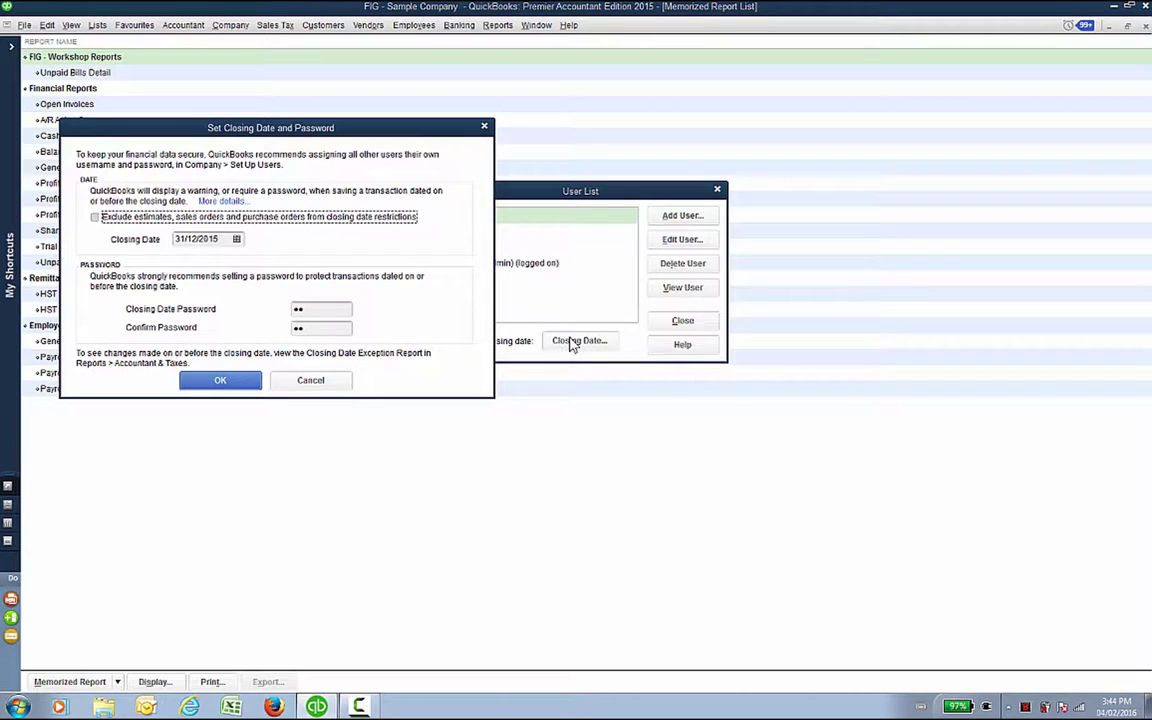
click(308, 380)
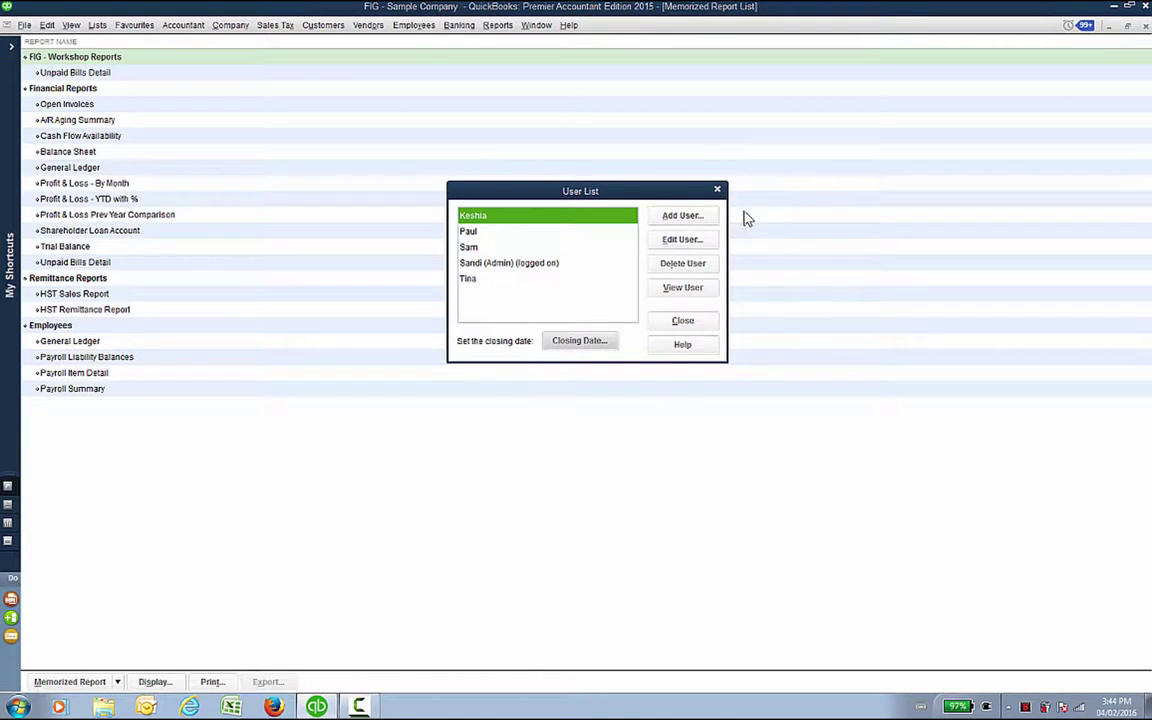
click(717, 191)
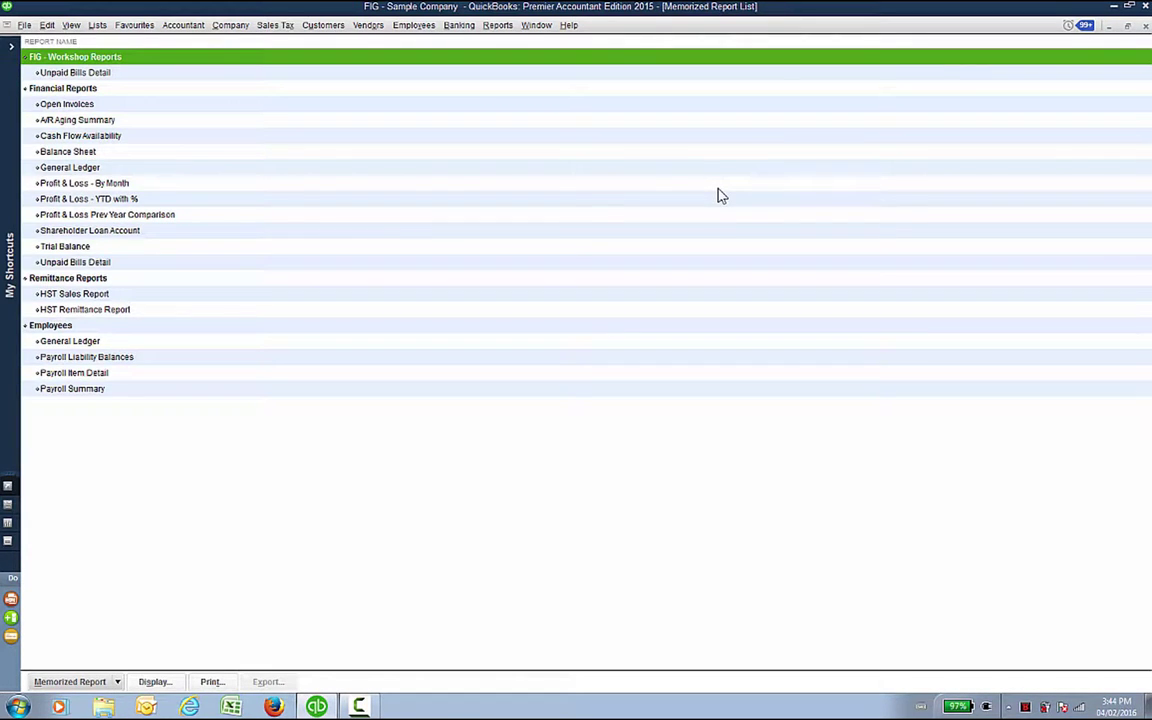